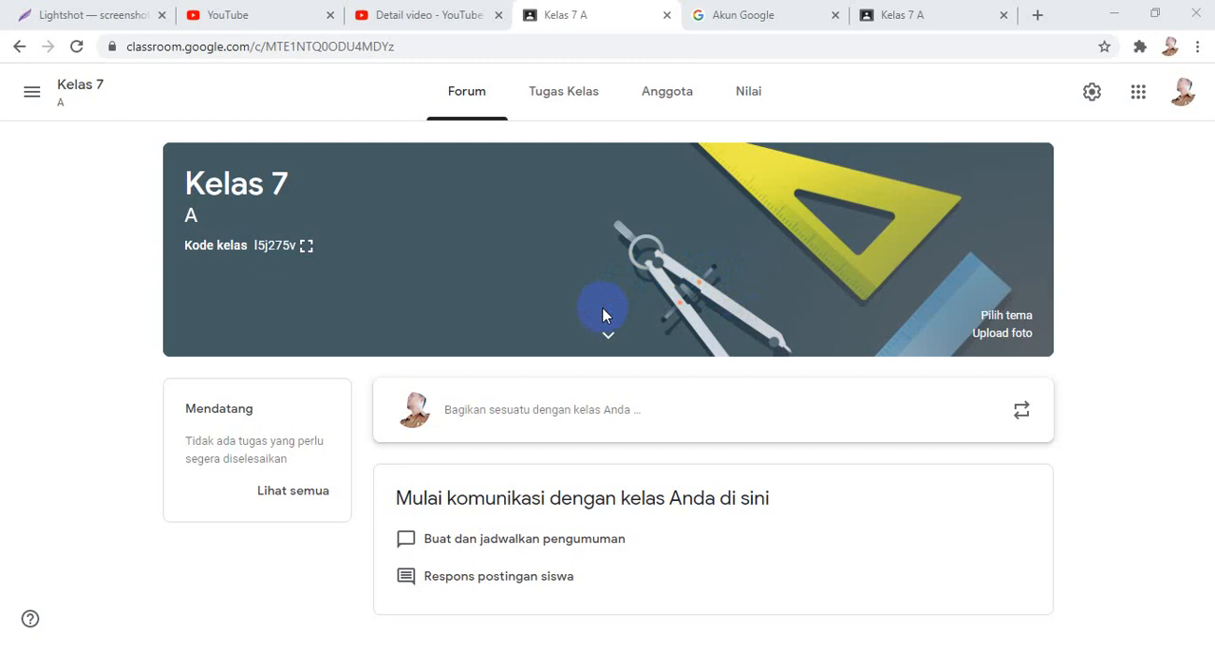
{"action": "left_click", "coordinate": [380, 82]}
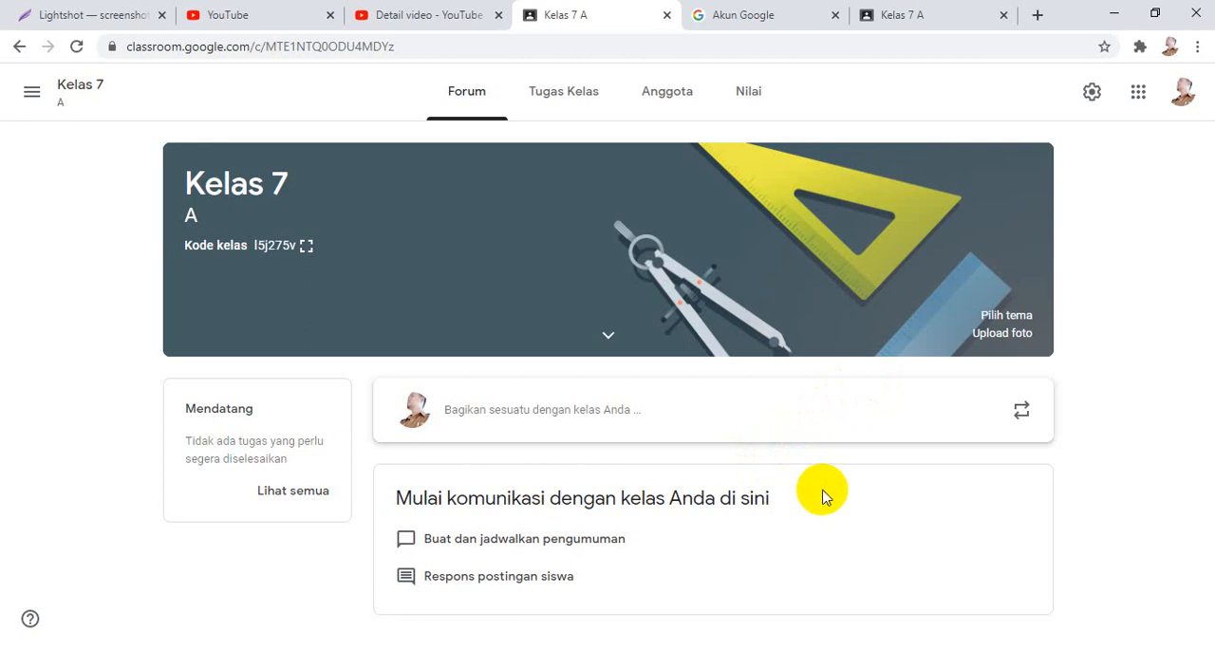
{"action": "left_click", "coordinate": [527, 102]}
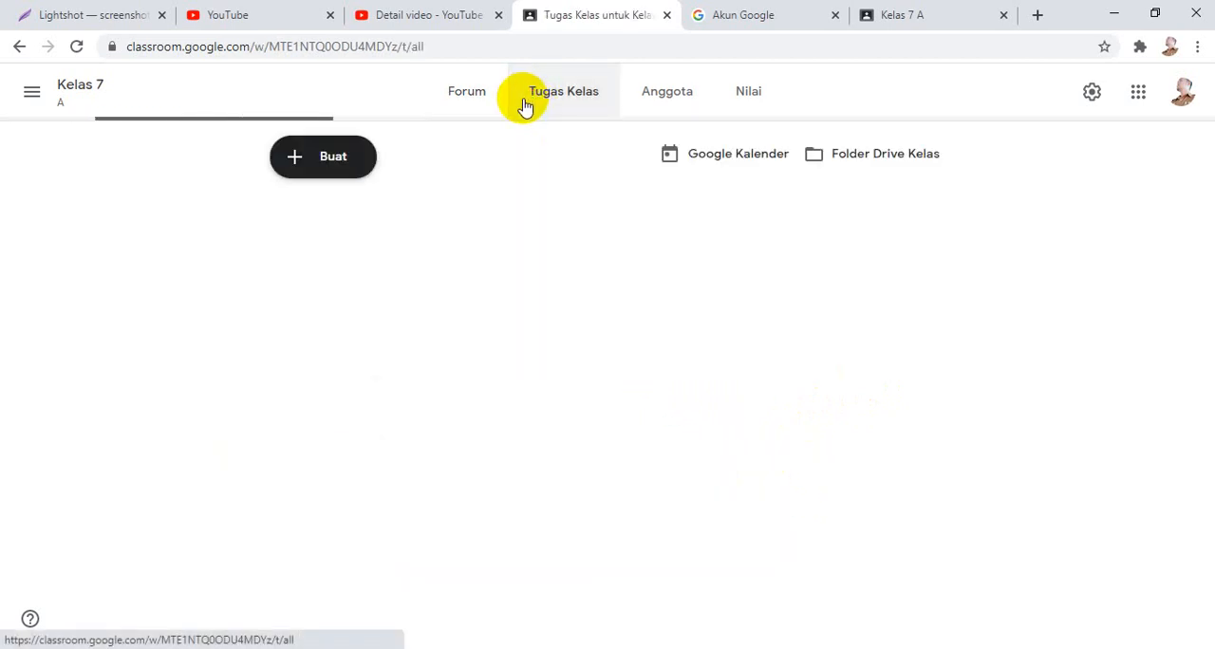
{"action": "left_click", "coordinate": [465, 101]}
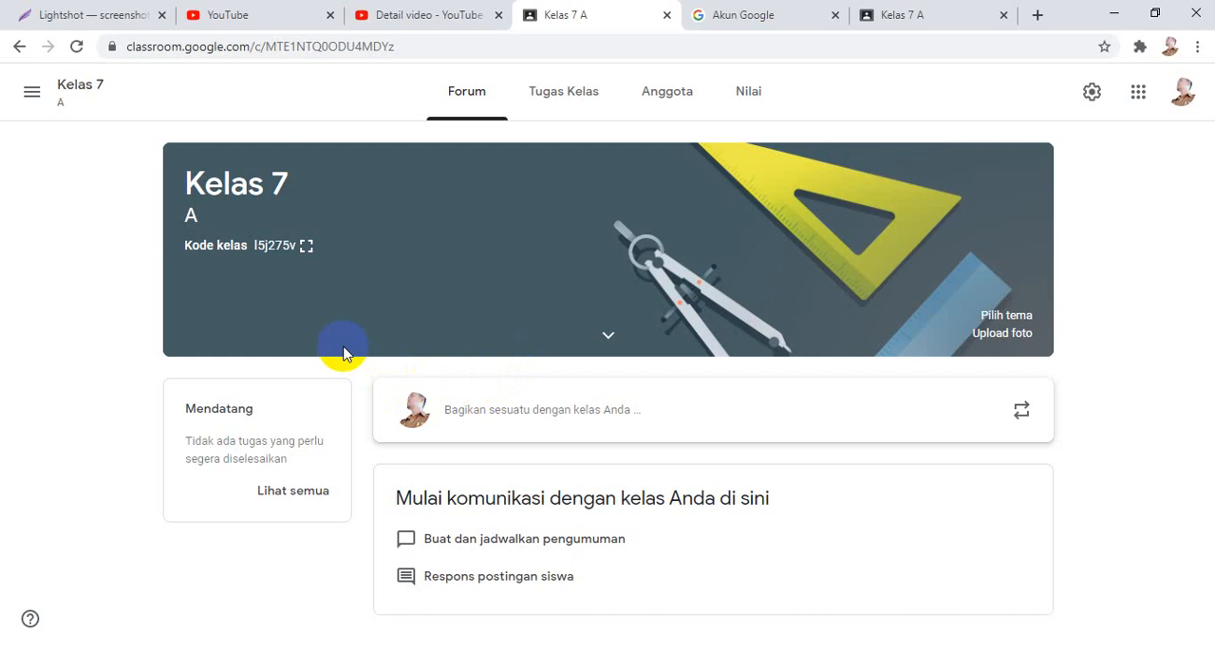
Open Classroom from the Google apps list, enter the Kelas 7 A class, and dismiss the announcement tip.
{"action": "left_click", "coordinate": [1131, 104]}
{"action": "scroll", "coordinate": [1158, 358], "scroll_direction": "down", "scroll_amount": 3}
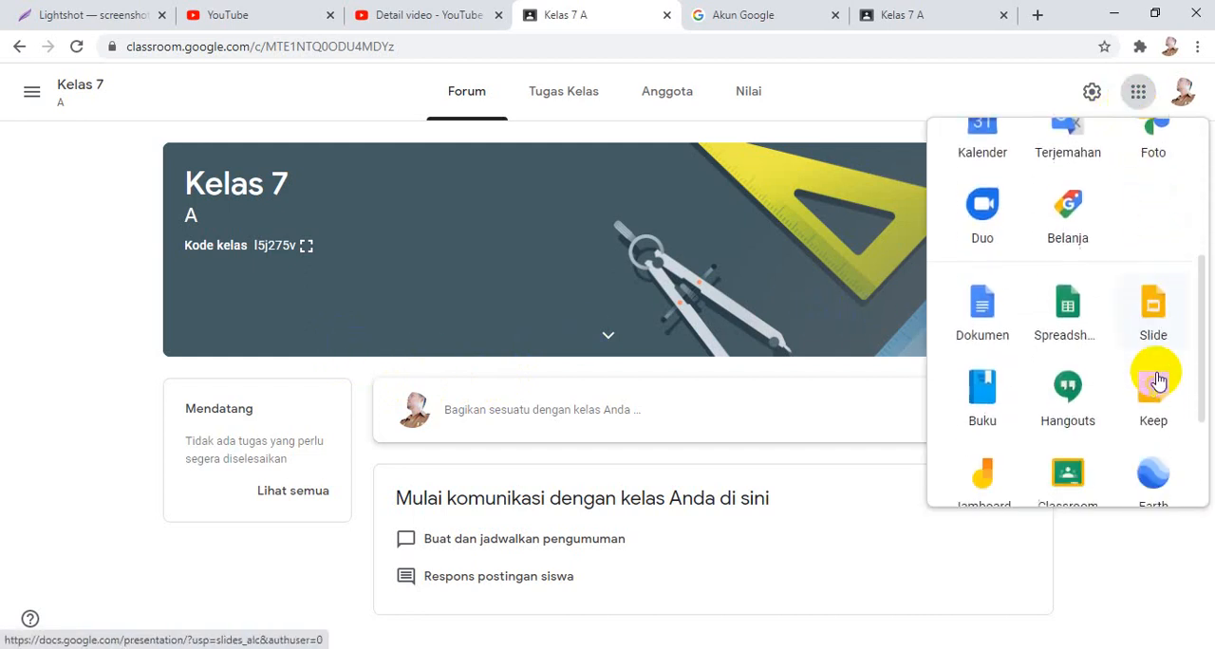
{"action": "scroll", "coordinate": [1158, 380], "scroll_direction": "down", "scroll_amount": 2}
{"action": "left_click", "coordinate": [1082, 339]}
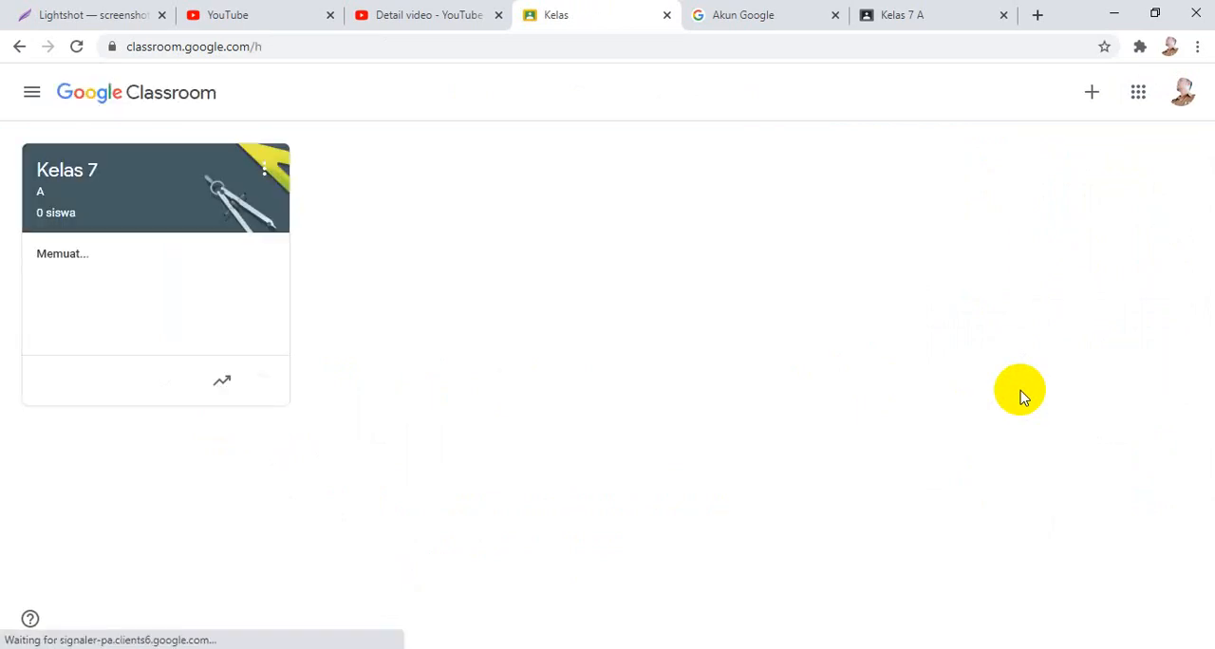
{"action": "left_click", "coordinate": [152, 214]}
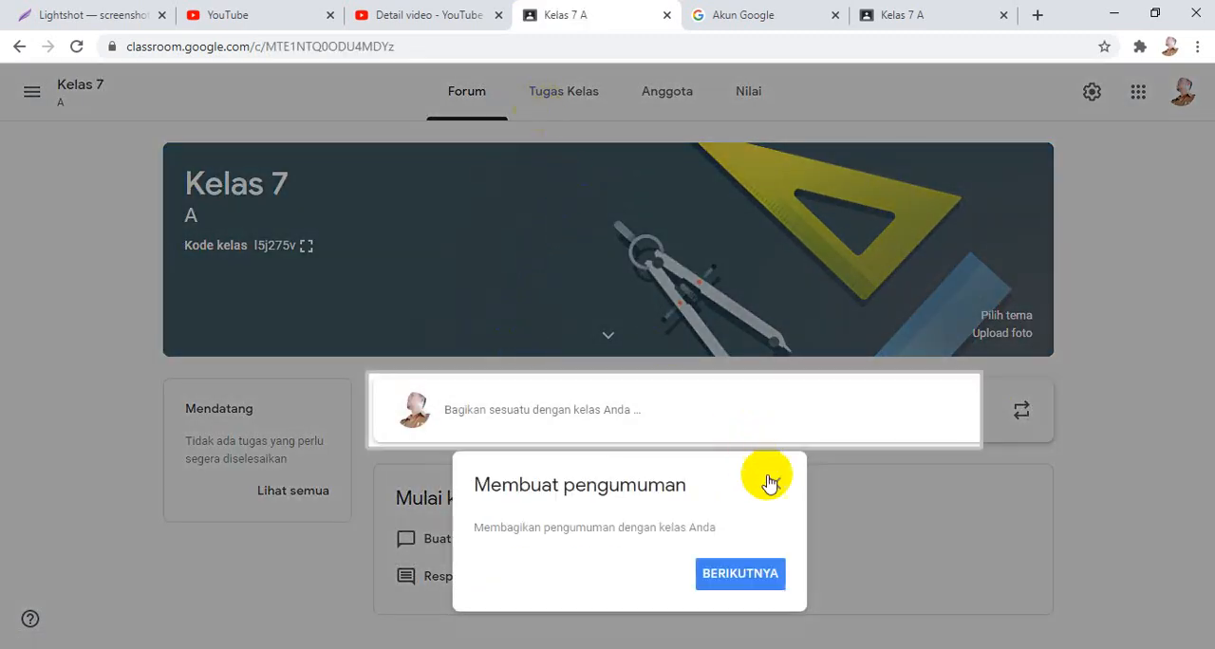
{"action": "left_click", "coordinate": [771, 483]}
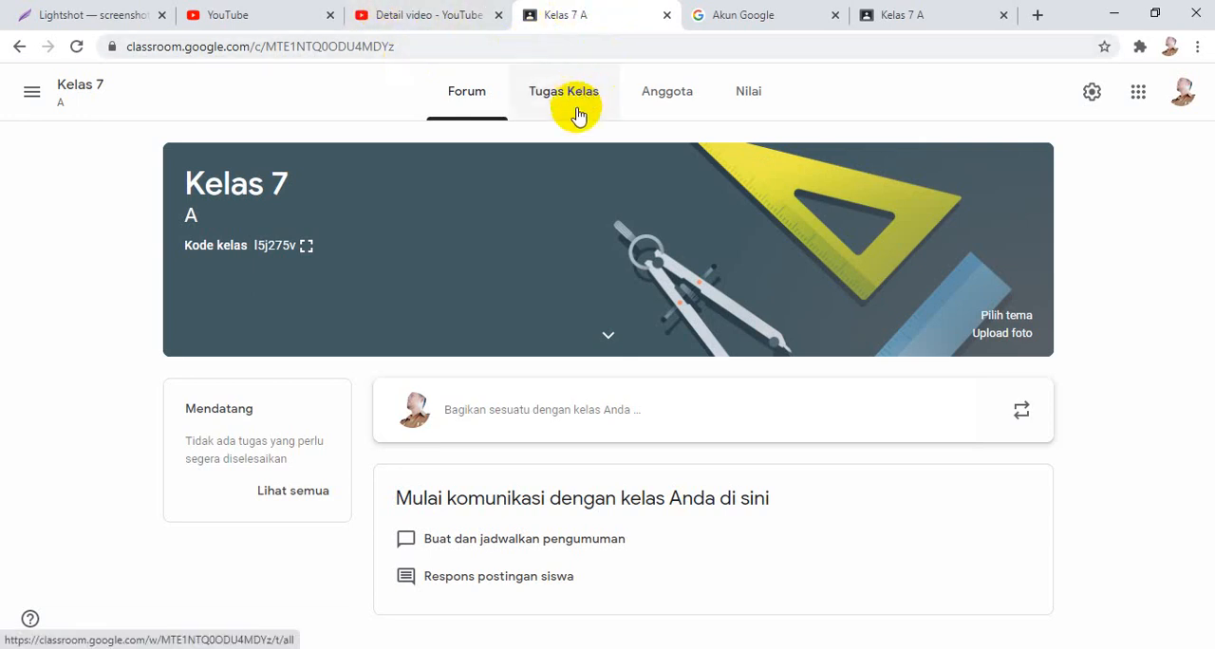
Start a new class announcement in the forum, keeping all students (Semua siswa) of Kelas 7 A as the audience.
{"action": "left_click", "coordinate": [639, 406]}
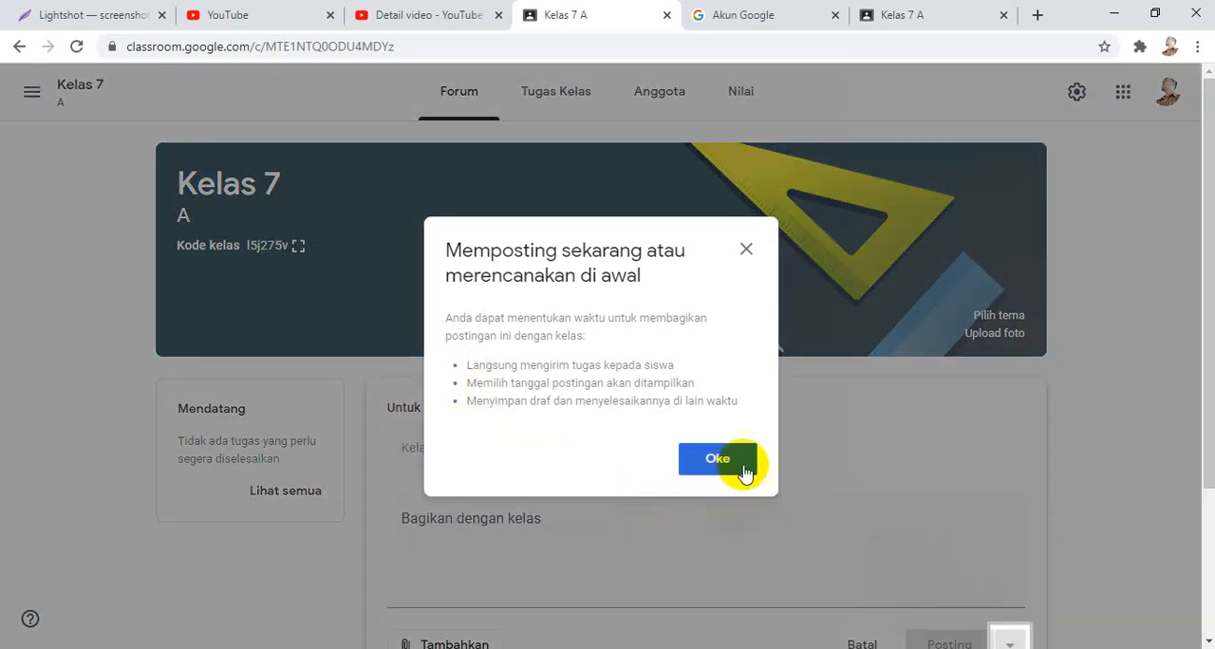
{"action": "left_click", "coordinate": [727, 465]}
{"action": "left_click", "coordinate": [571, 515]}
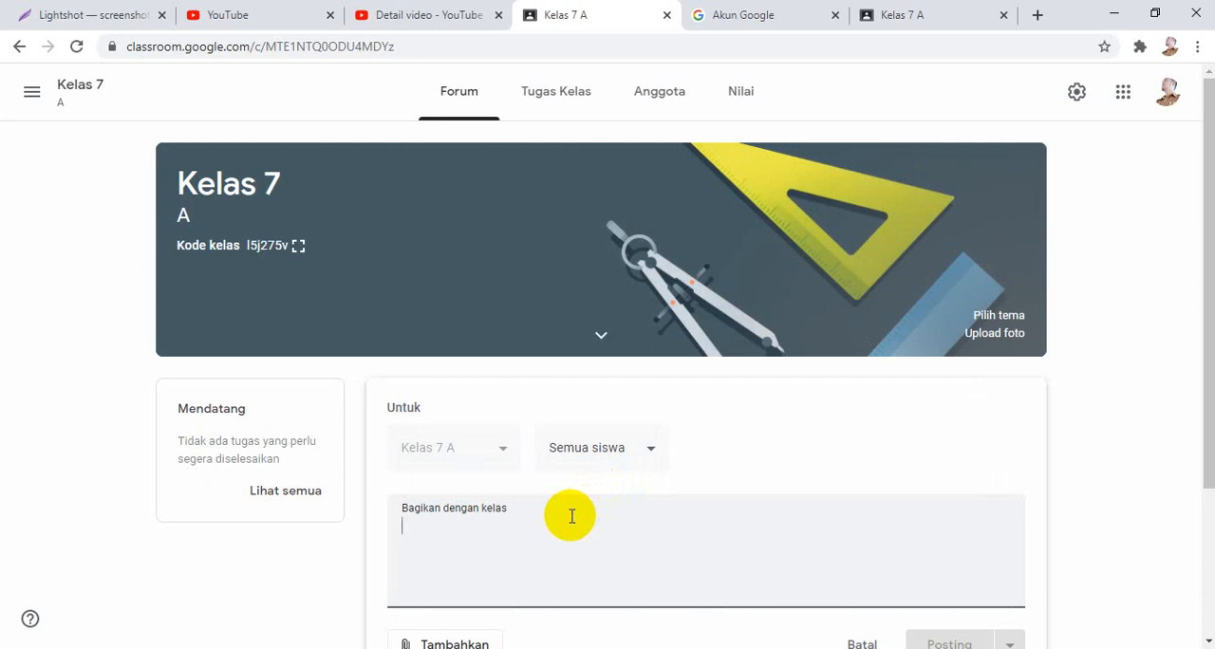
{"action": "left_click", "coordinate": [634, 457]}
{"action": "left_click", "coordinate": [813, 443]}
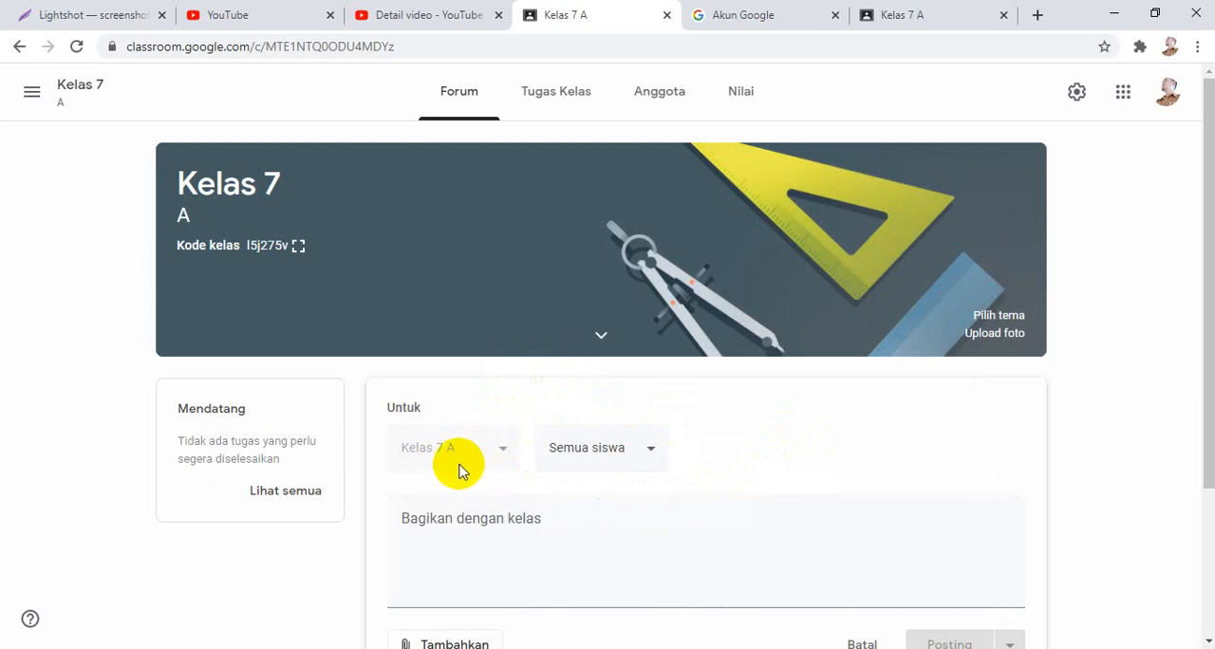
Write the announcement "Assalamualaikum apa kabarnya kalian semua ?" and post it to the class.
{"action": "left_click", "coordinate": [528, 526]}
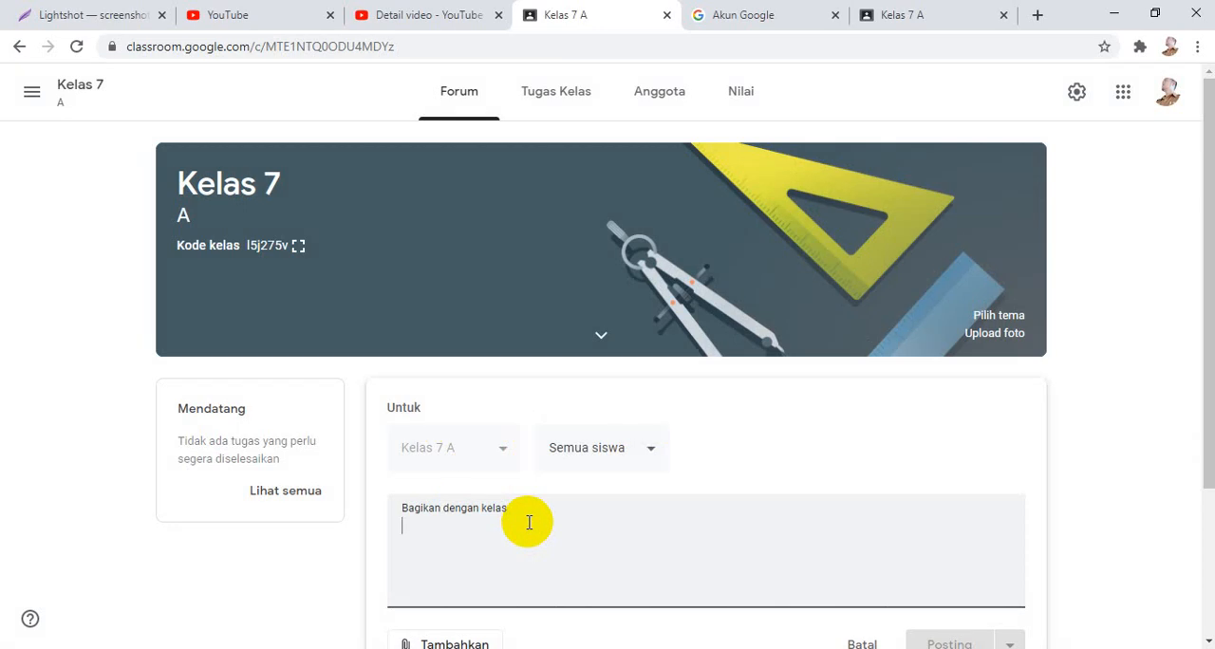
{"action": "type", "text": "Assa"}
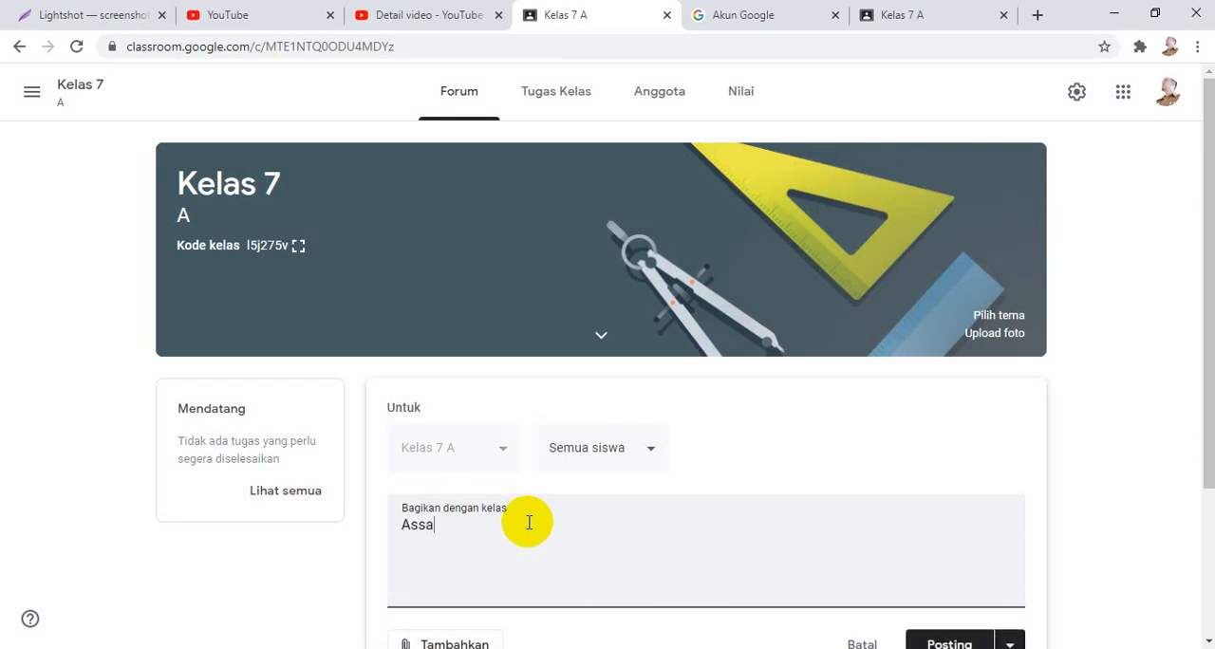
{"action": "type", "text": "lamualaikum ha"}
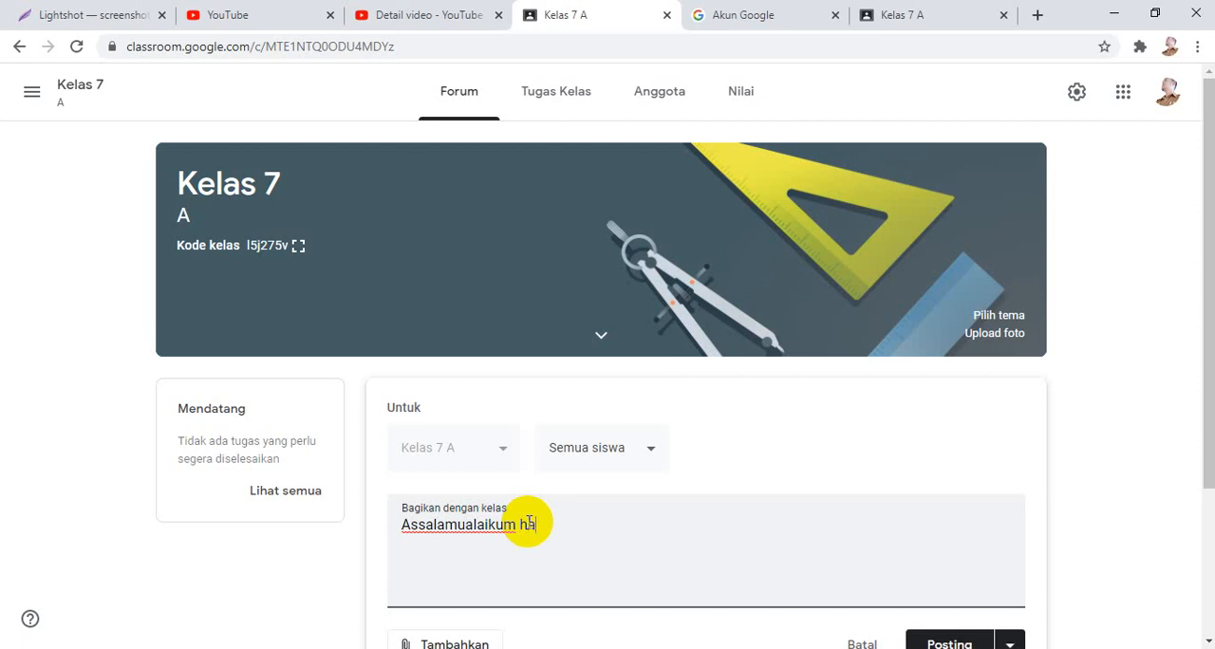
{"action": "key", "text": "BackSpace"}
{"action": "key", "text": "BackSpace"}
{"action": "type", "text": "aba kabarnya kalian s"}
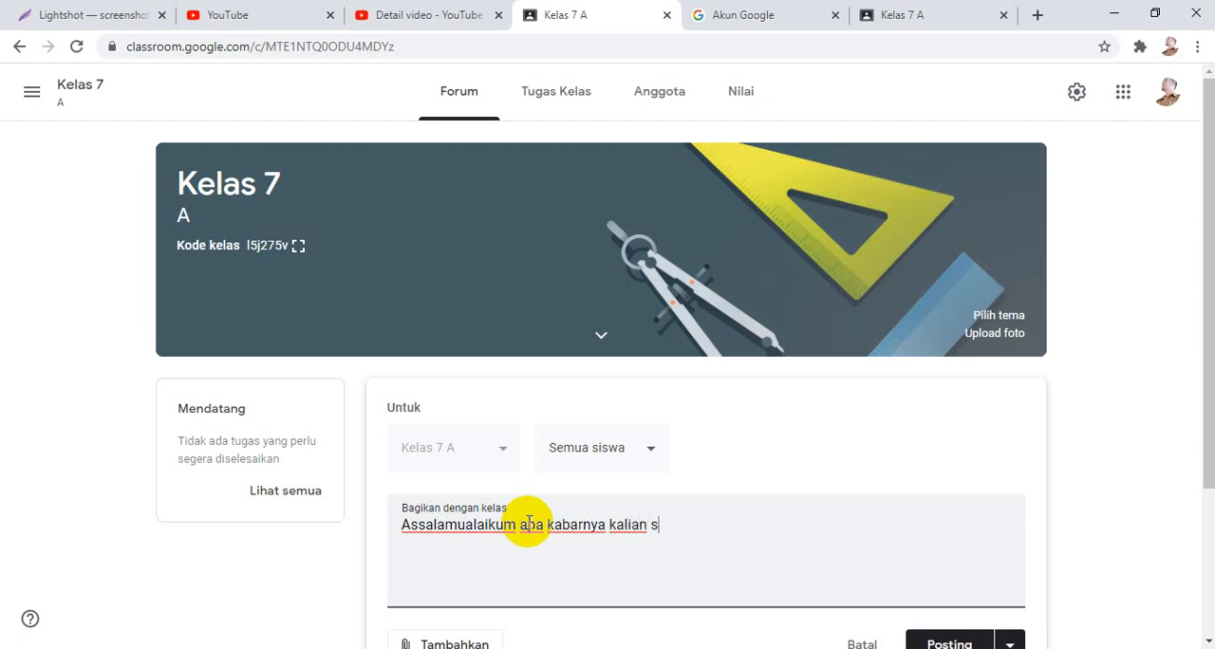
{"action": "type", "text": "emua ?"}
{"action": "left_click", "coordinate": [533, 525]}
{"action": "key", "text": "BackSpace"}
{"action": "type", "text": "p"}
{"action": "scroll", "coordinate": [762, 525], "scroll_direction": "down", "scroll_amount": 1}
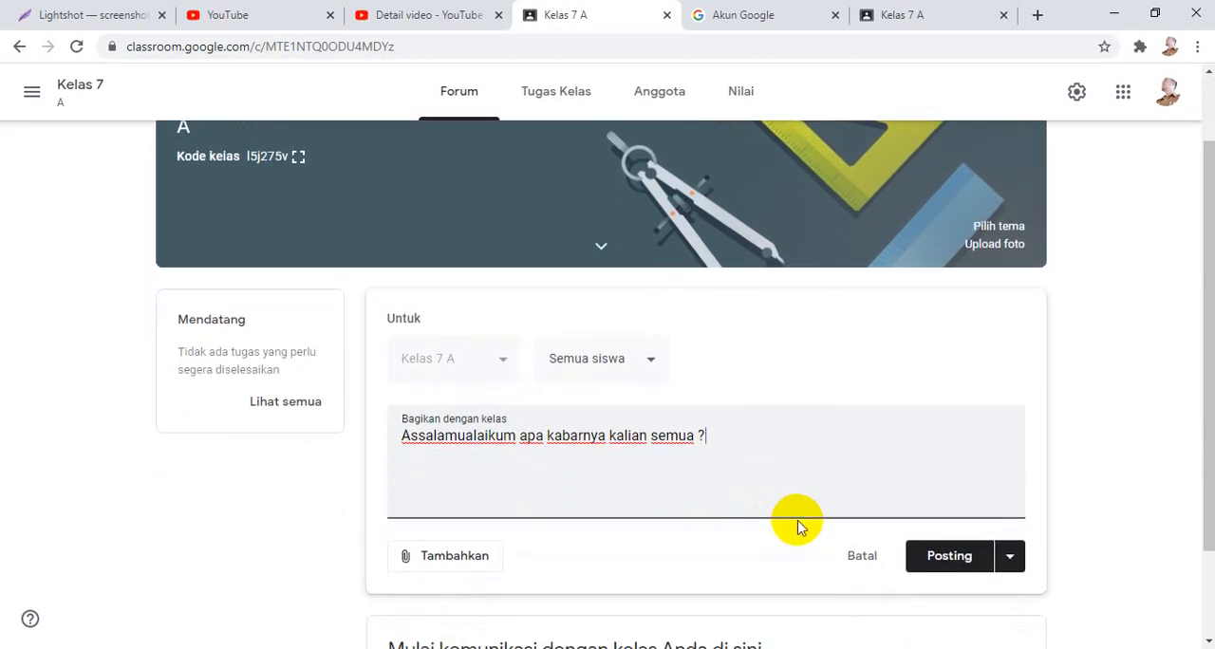
{"action": "left_click", "coordinate": [961, 556]}
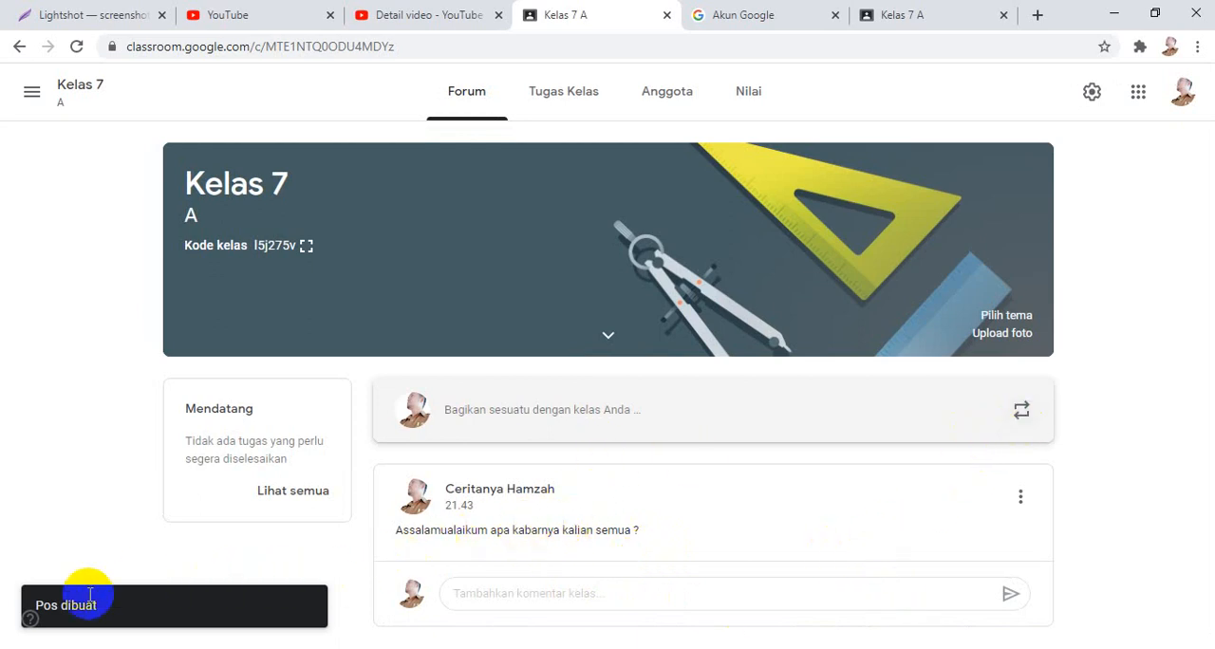
Start another forum announcement and examine which attachment sources it offers, without adding any.
{"action": "left_click", "coordinate": [585, 588]}
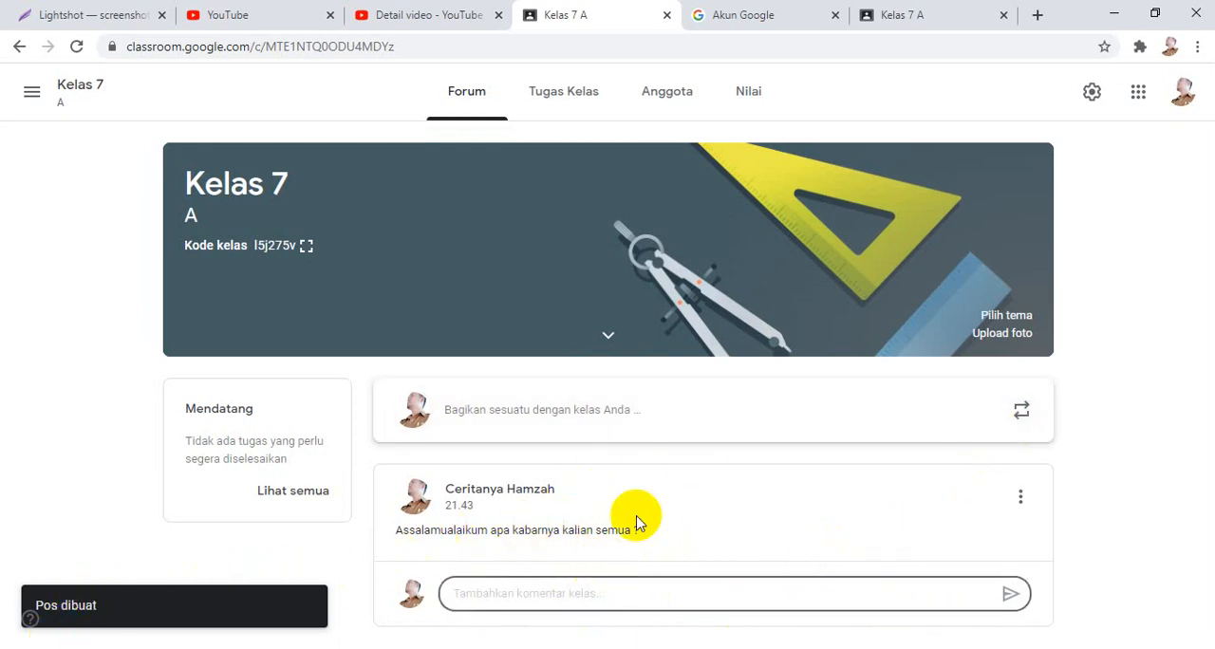
{"action": "left_click", "coordinate": [89, 503]}
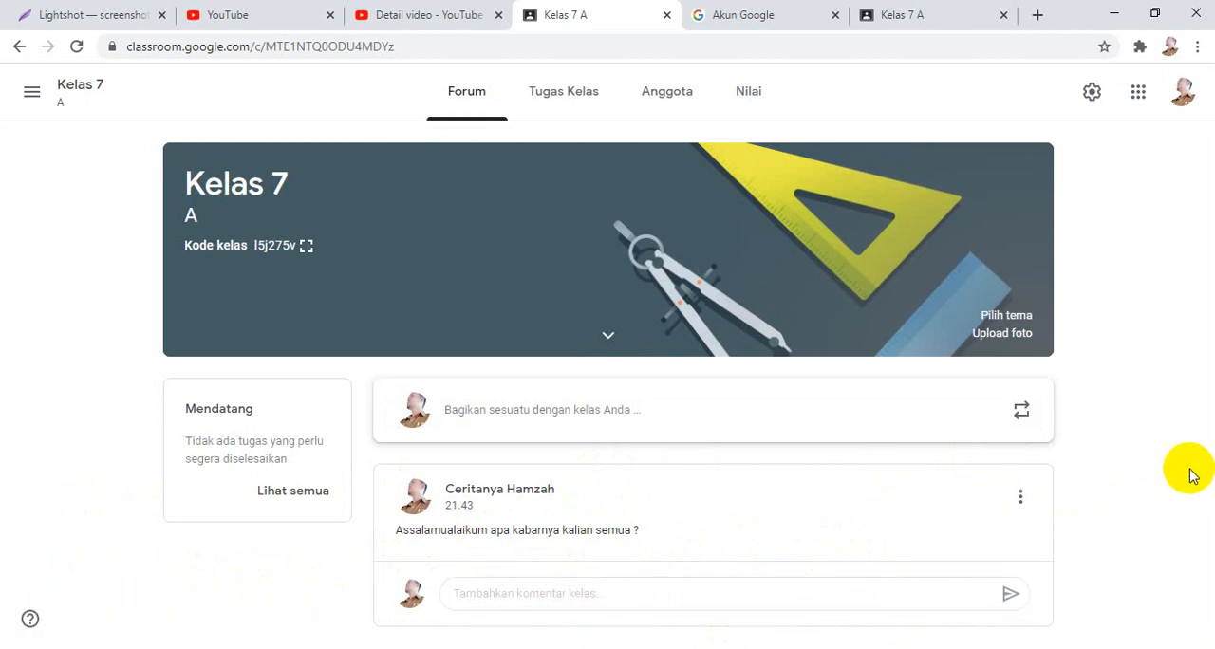
{"action": "left_click", "coordinate": [598, 404]}
{"action": "scroll", "coordinate": [496, 523], "scroll_direction": "down", "scroll_amount": 2}
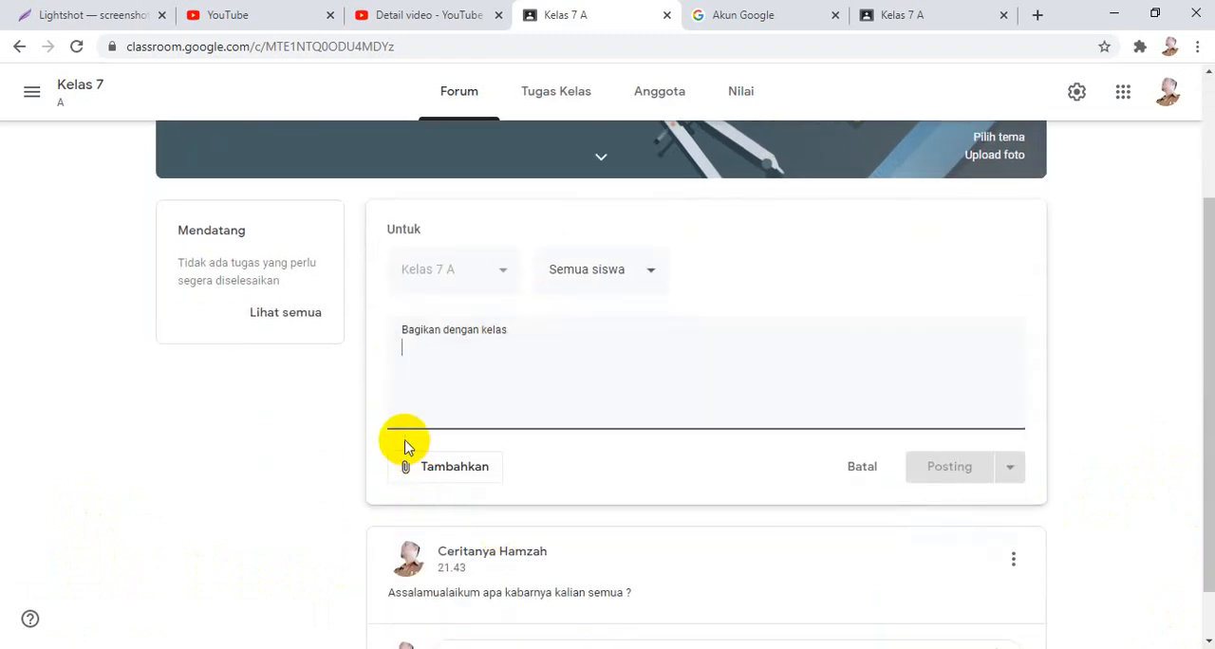
{"action": "left_click", "coordinate": [432, 473]}
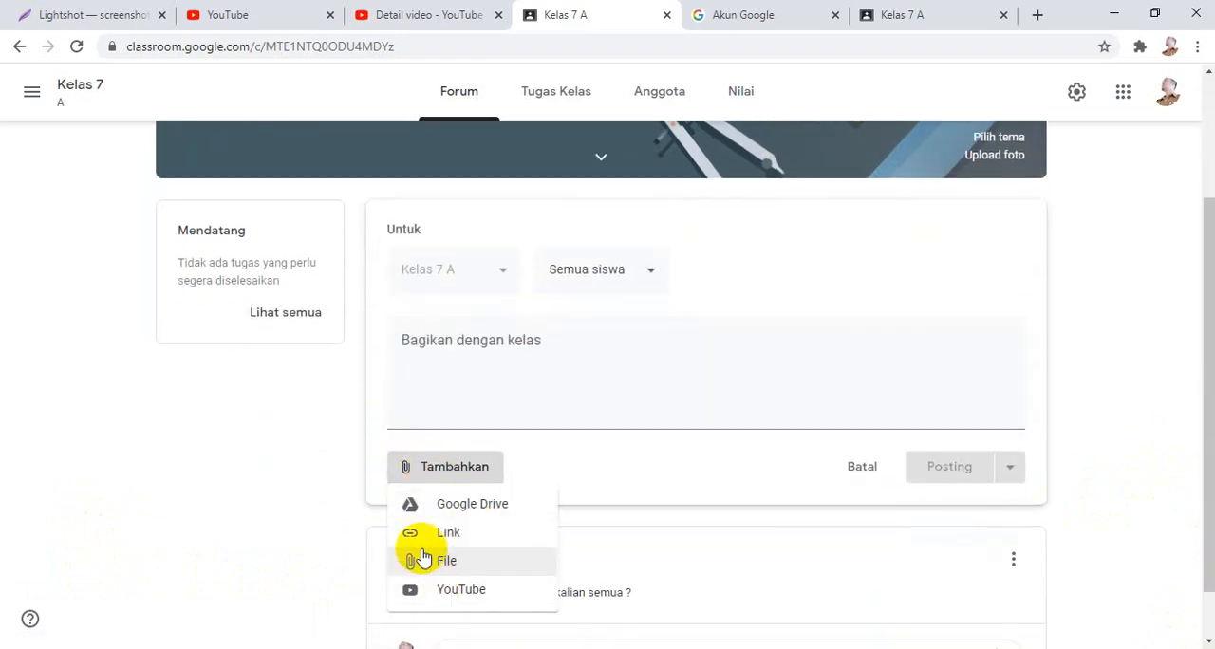
{"action": "left_click", "coordinate": [163, 345]}
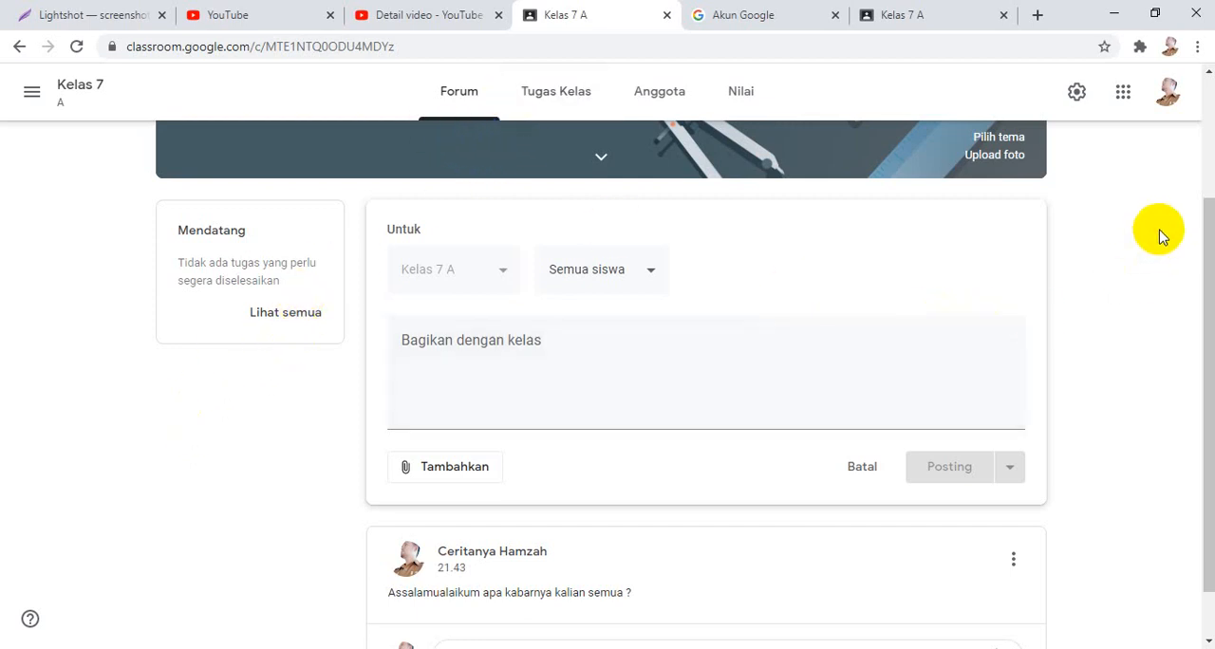
{"action": "scroll", "coordinate": [1160, 236], "scroll_direction": "up", "scroll_amount": 1}
{"action": "scroll", "coordinate": [1161, 236], "scroll_direction": "up", "scroll_amount": 2}
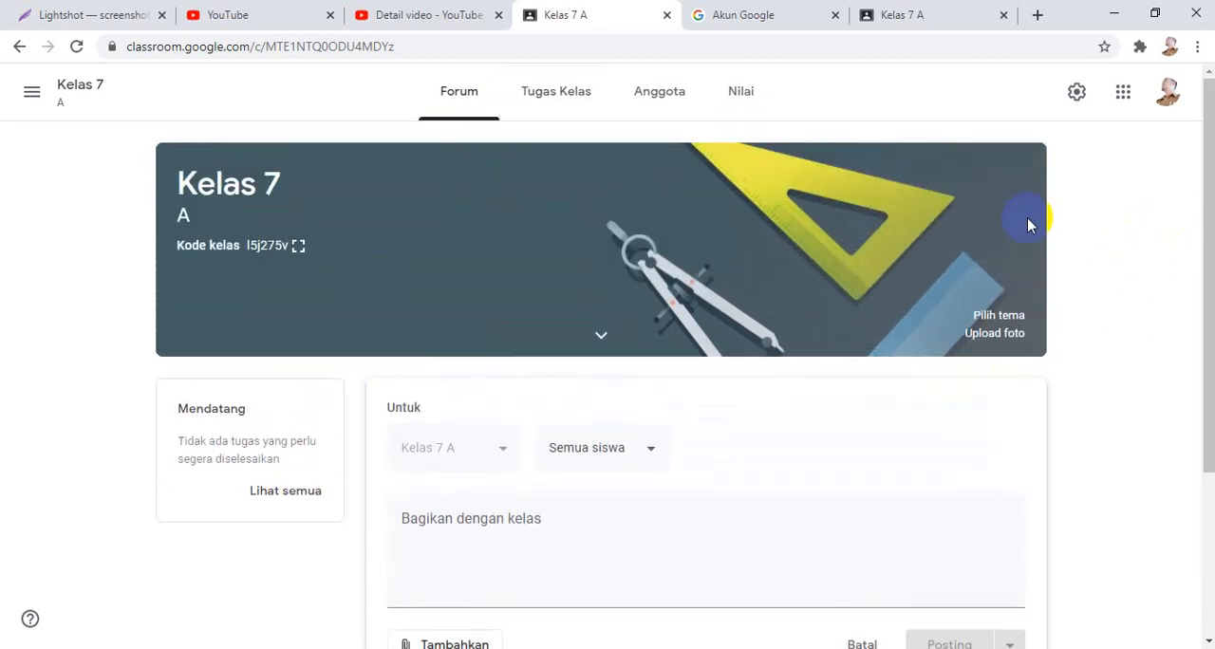
Start a new material (Materi) in the class's classwork section and dismiss the tip about adding materials.
{"action": "left_click", "coordinate": [543, 100]}
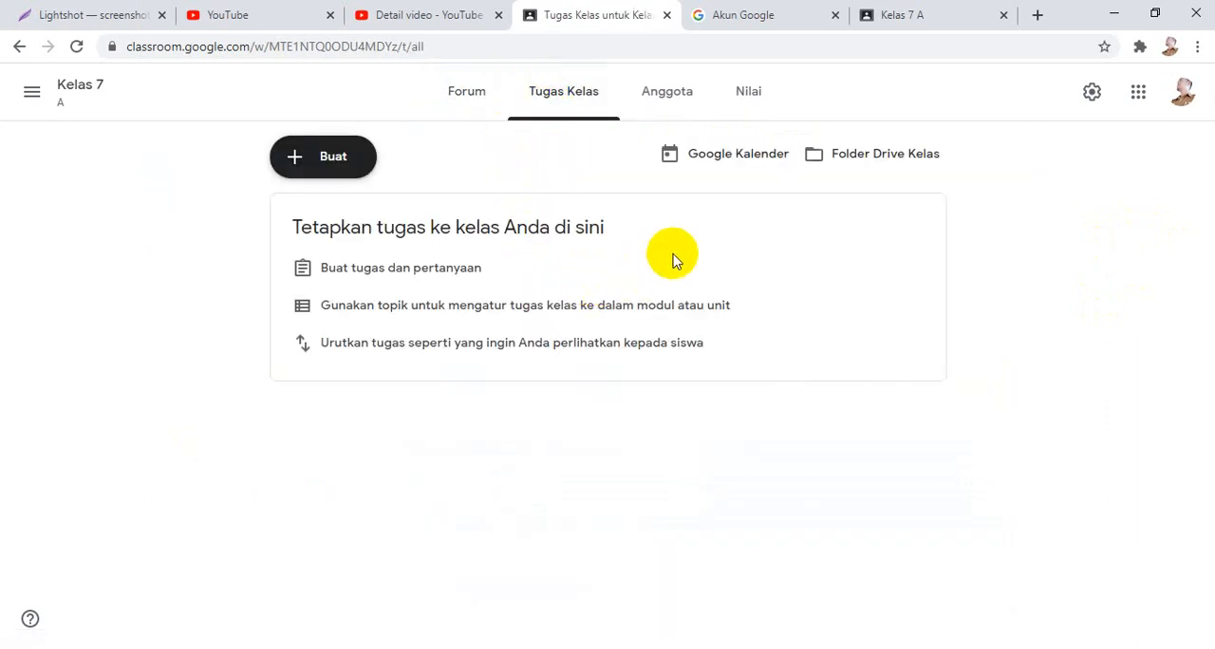
{"action": "left_click", "coordinate": [348, 169]}
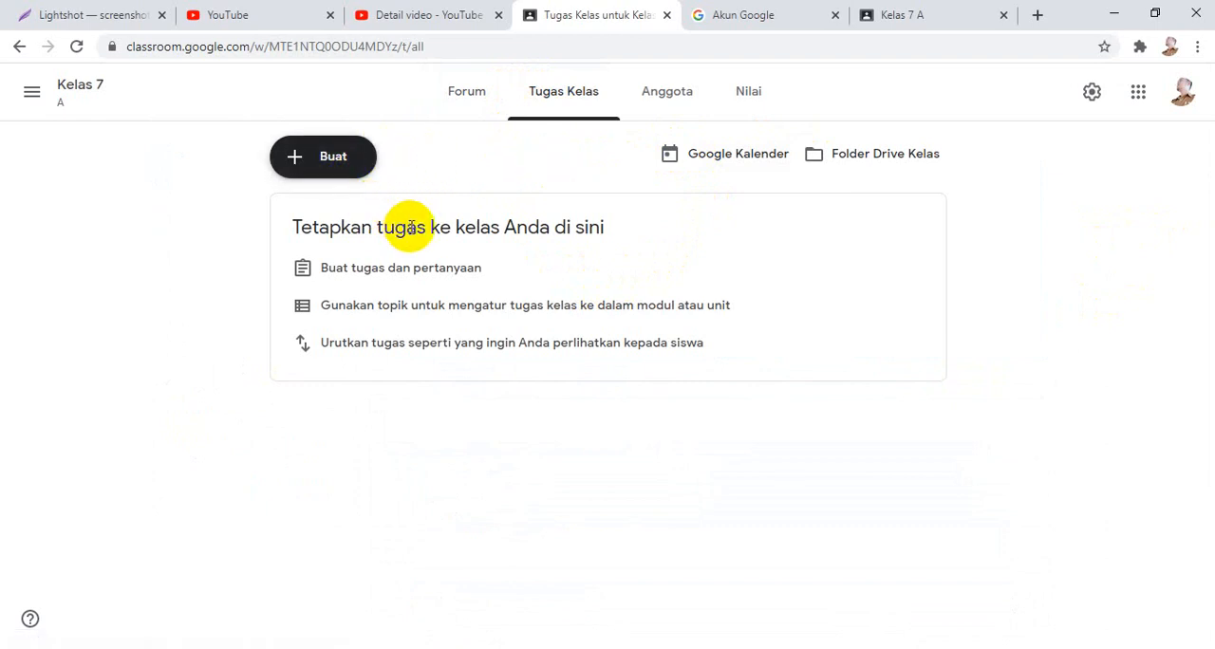
{"action": "left_click", "coordinate": [297, 162]}
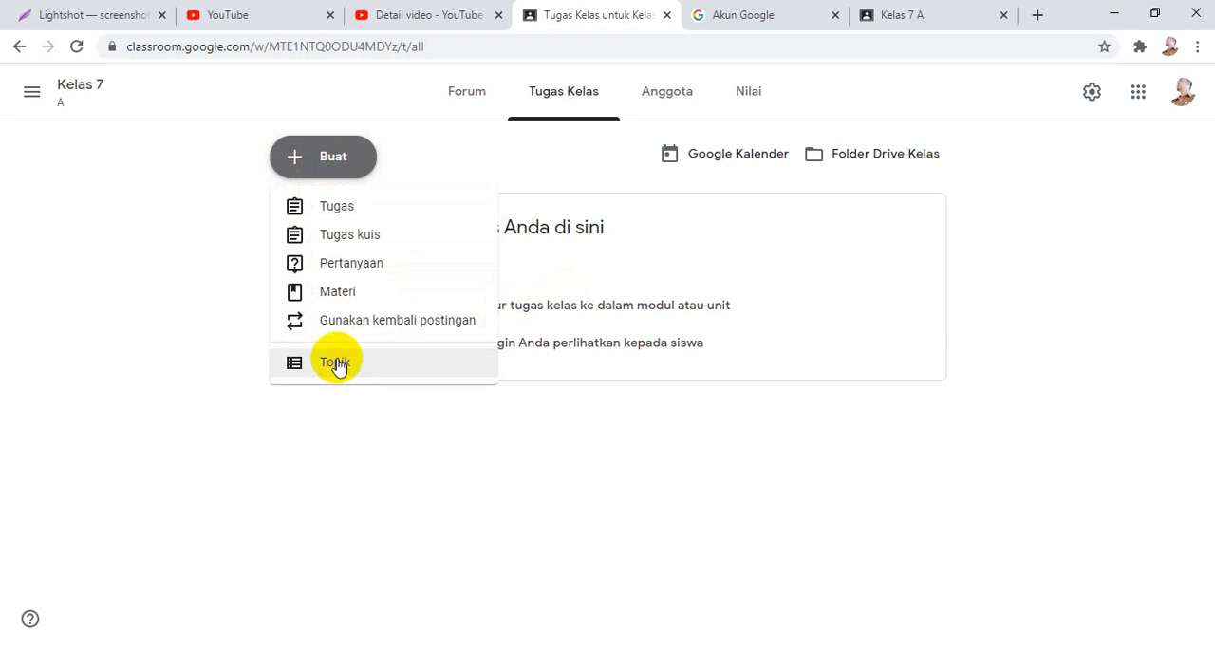
{"action": "left_click", "coordinate": [344, 292]}
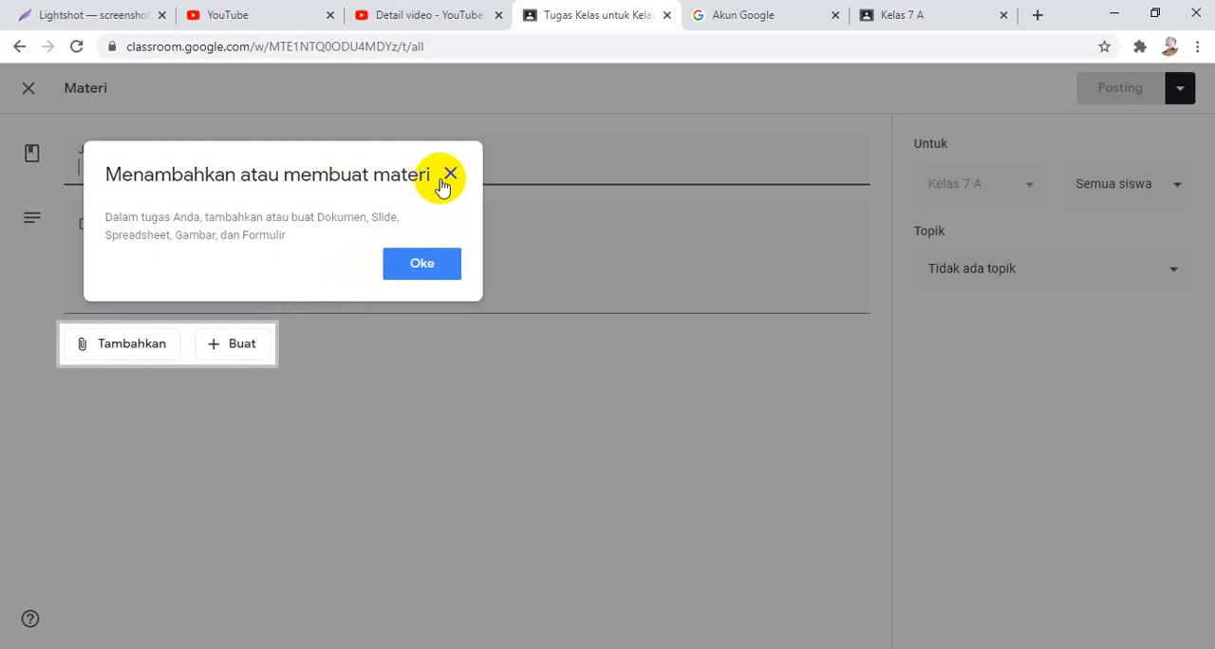
{"action": "left_click", "coordinate": [448, 177]}
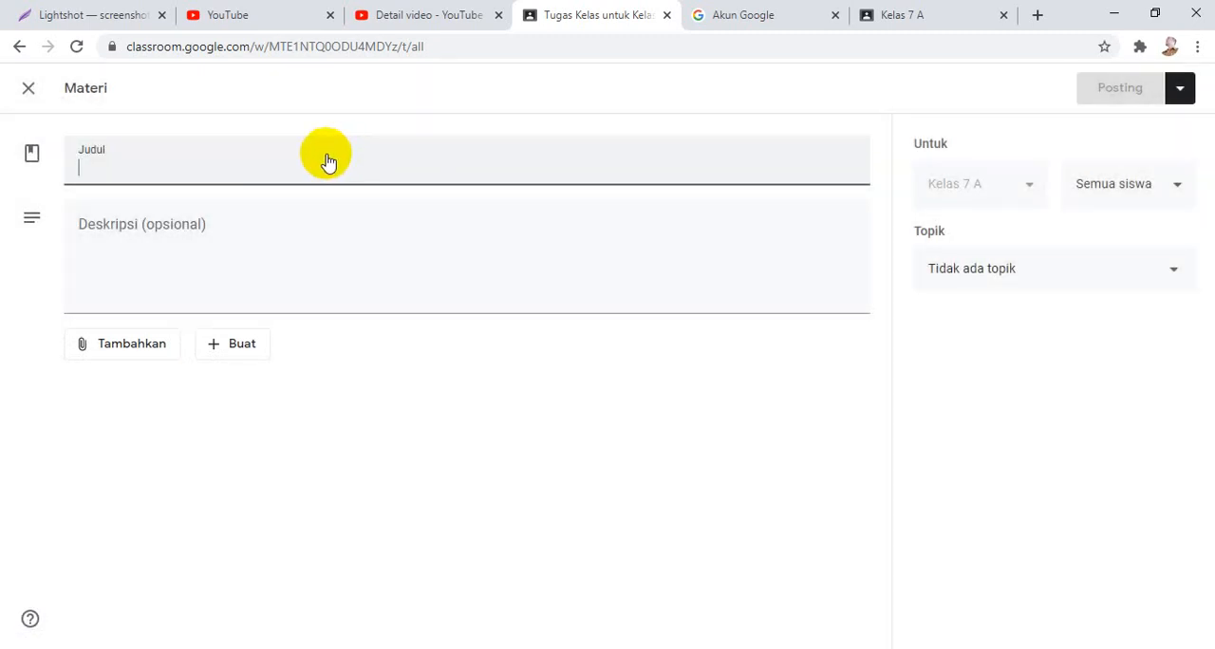
Enter "Bangun Datar Segi empat dan segitiga" as the title of the material.
{"action": "type", "text": "P"}
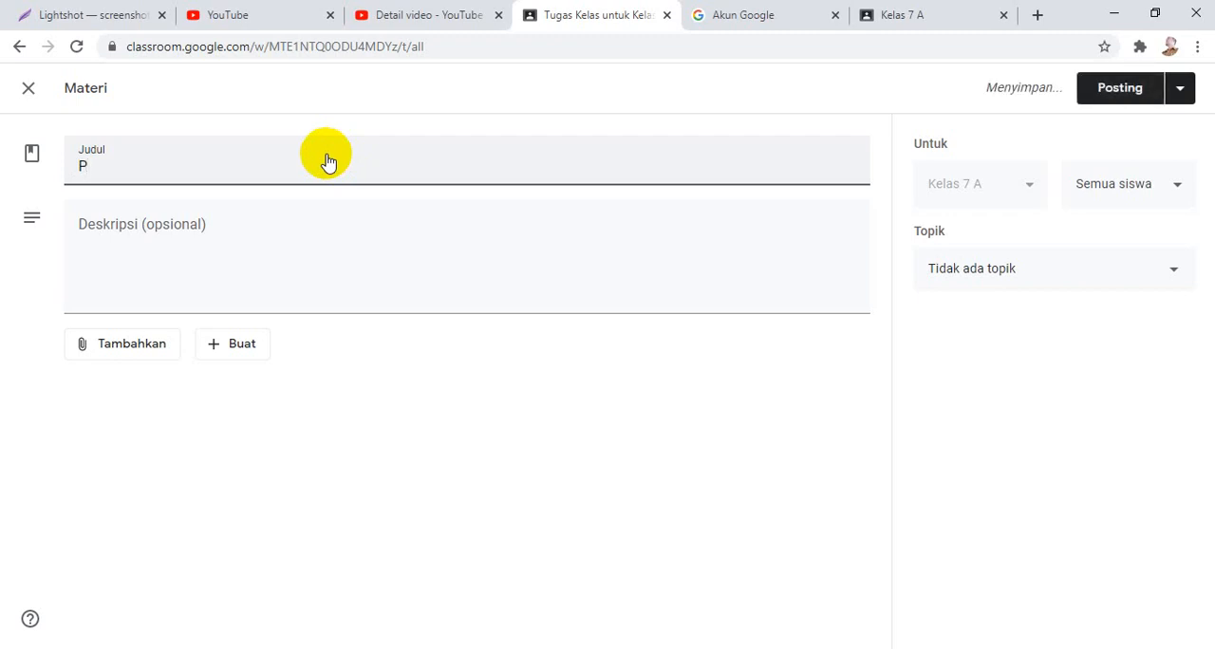
{"action": "key", "text": "BackSpace"}
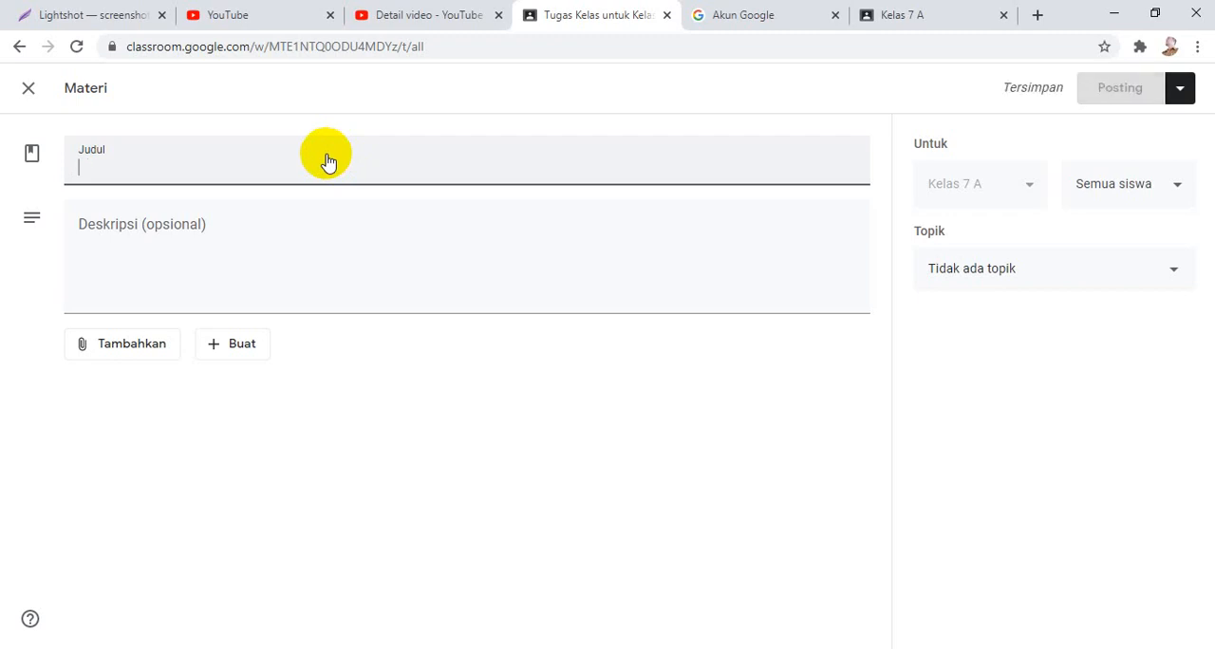
{"action": "type", "text": "Bangunb"}
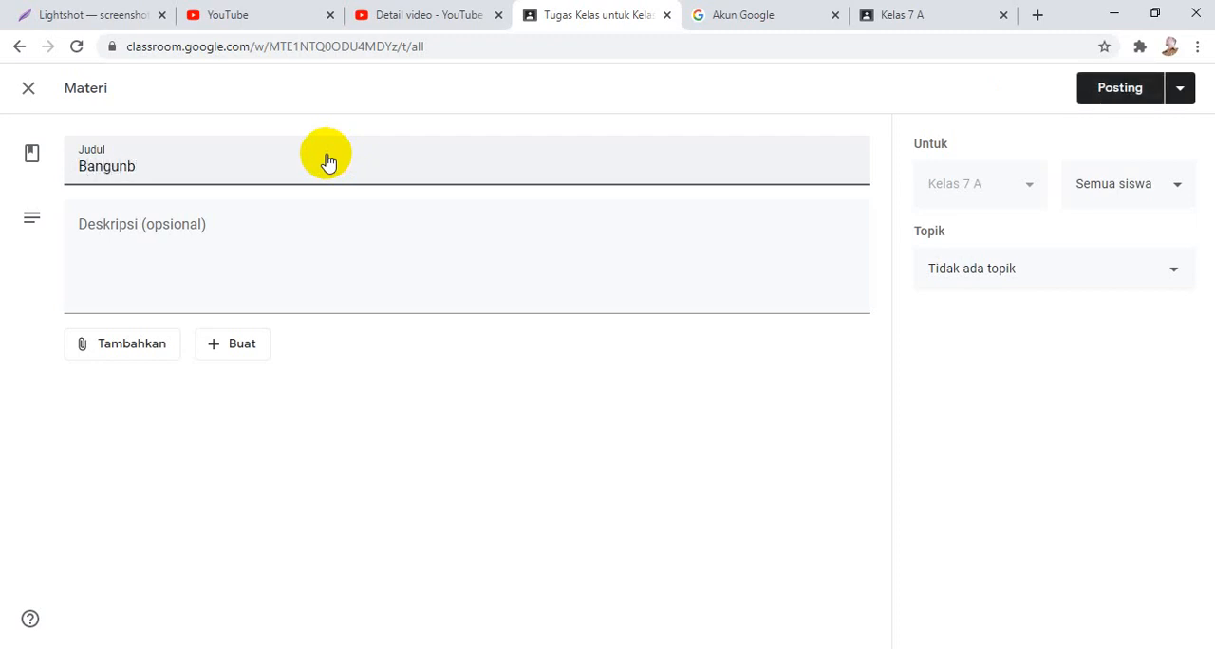
{"action": "type", "text": " Dtar"}
{"action": "key", "text": "Left"}
{"action": "key", "text": "Left"}
{"action": "key", "text": "Left"}
{"action": "type", "text": "a"}
{"action": "key", "text": "Right"}
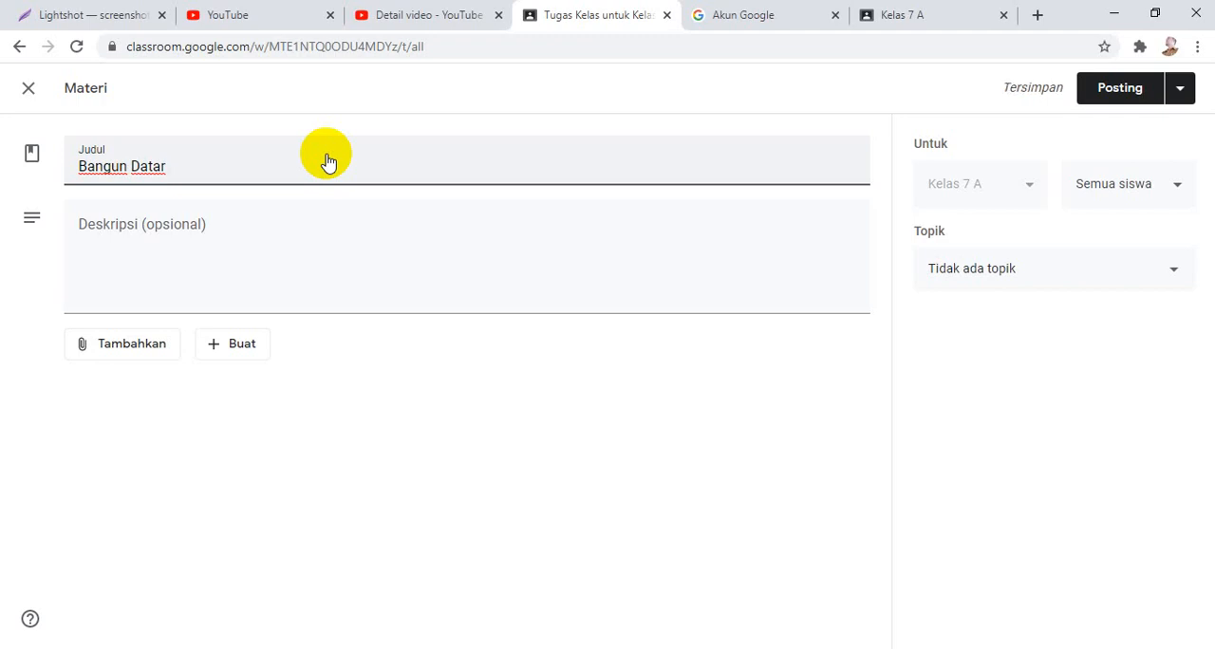
{"action": "type", "text": "Segi empat "}
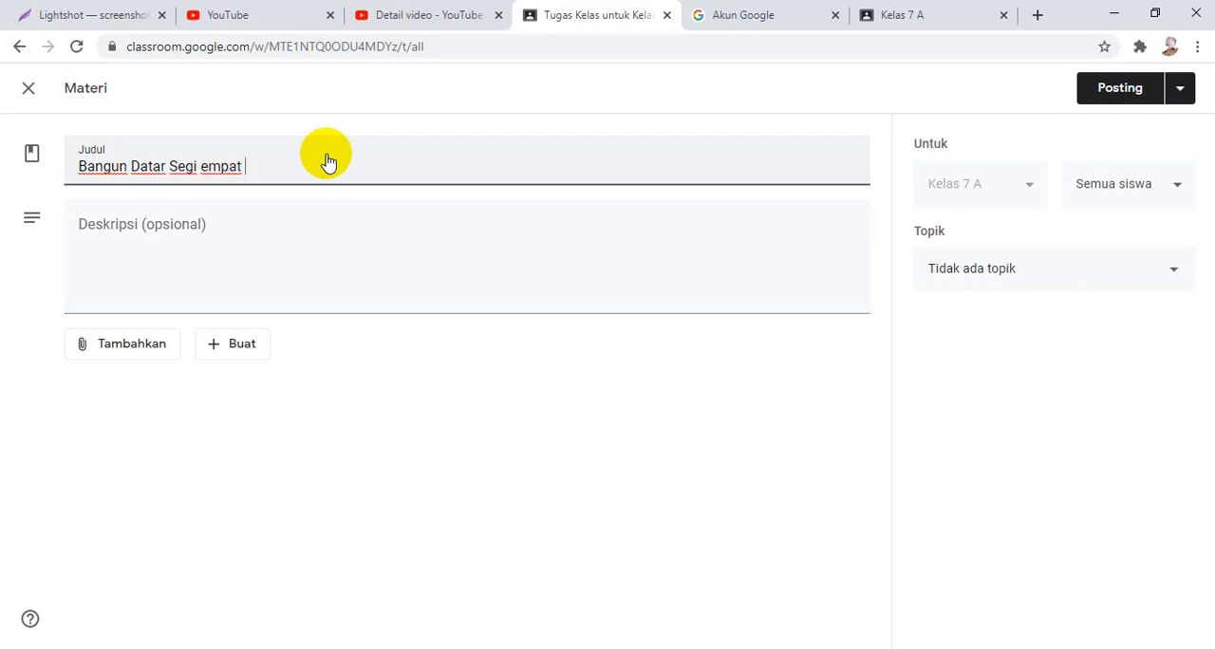
{"action": "type", "text": "dan segitiga"}
Enter "Menghitung Luas dan Keliling Segi Empat Dan segitiga" as the description of the material.
{"action": "left_click", "coordinate": [284, 228]}
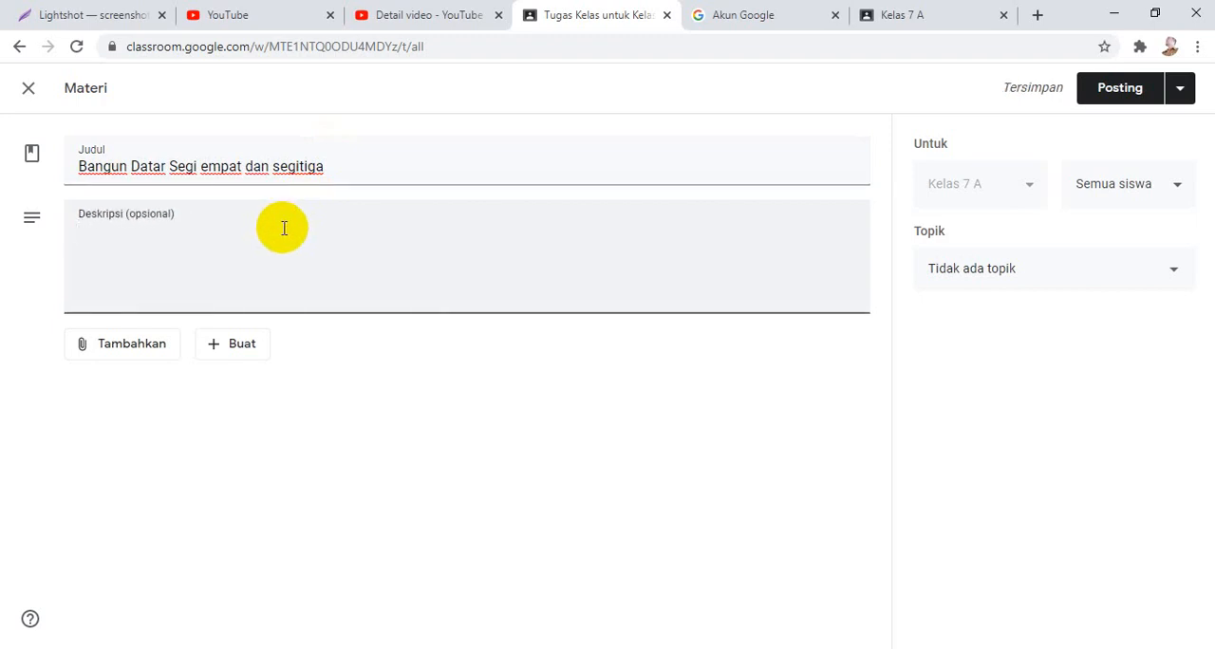
{"action": "type", "text": "Menghi"}
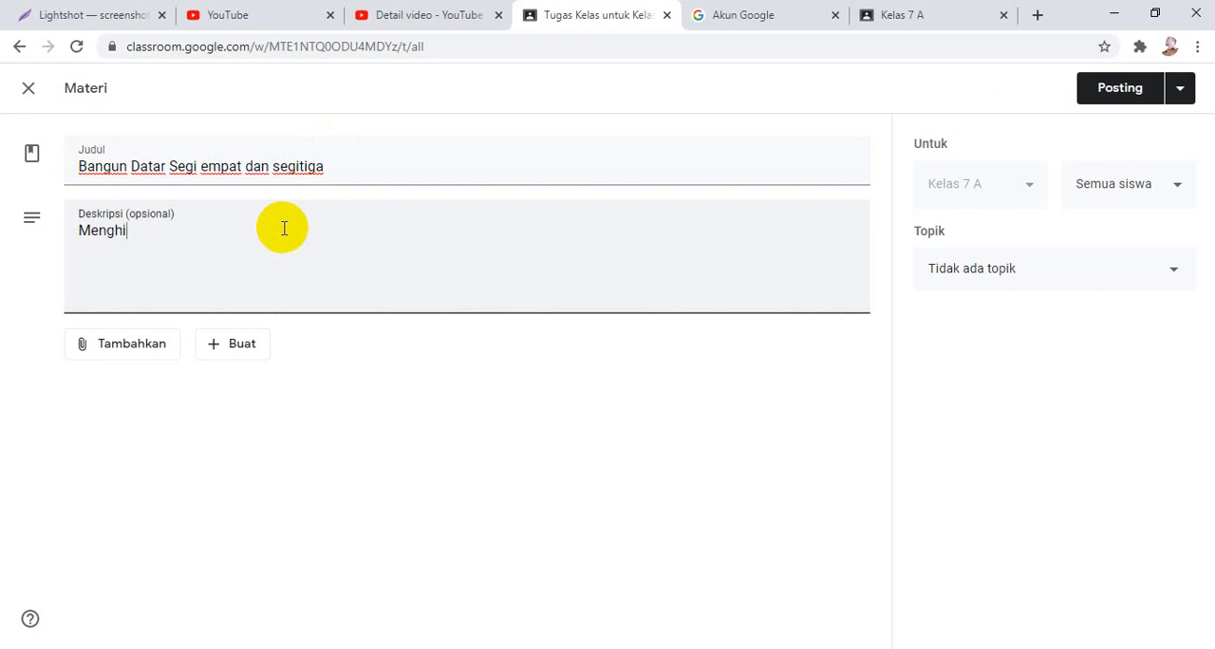
{"action": "type", "text": "tung Luas dan Kel"}
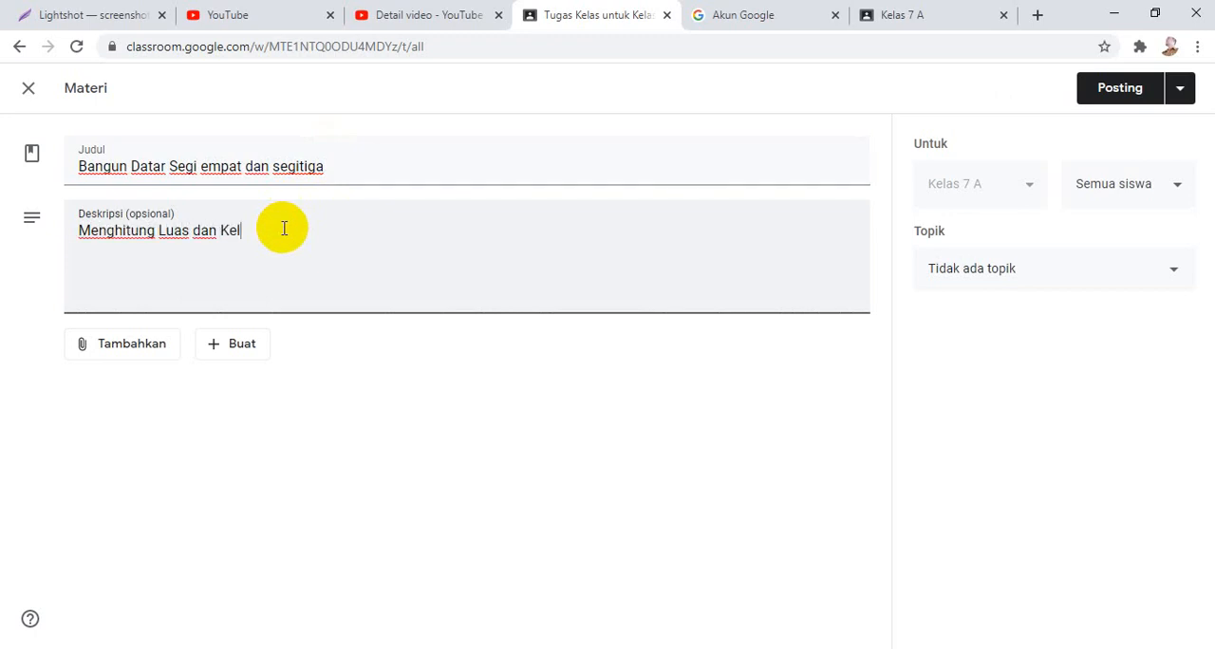
{"action": "type", "text": "iling Segi Empart Dan s"}
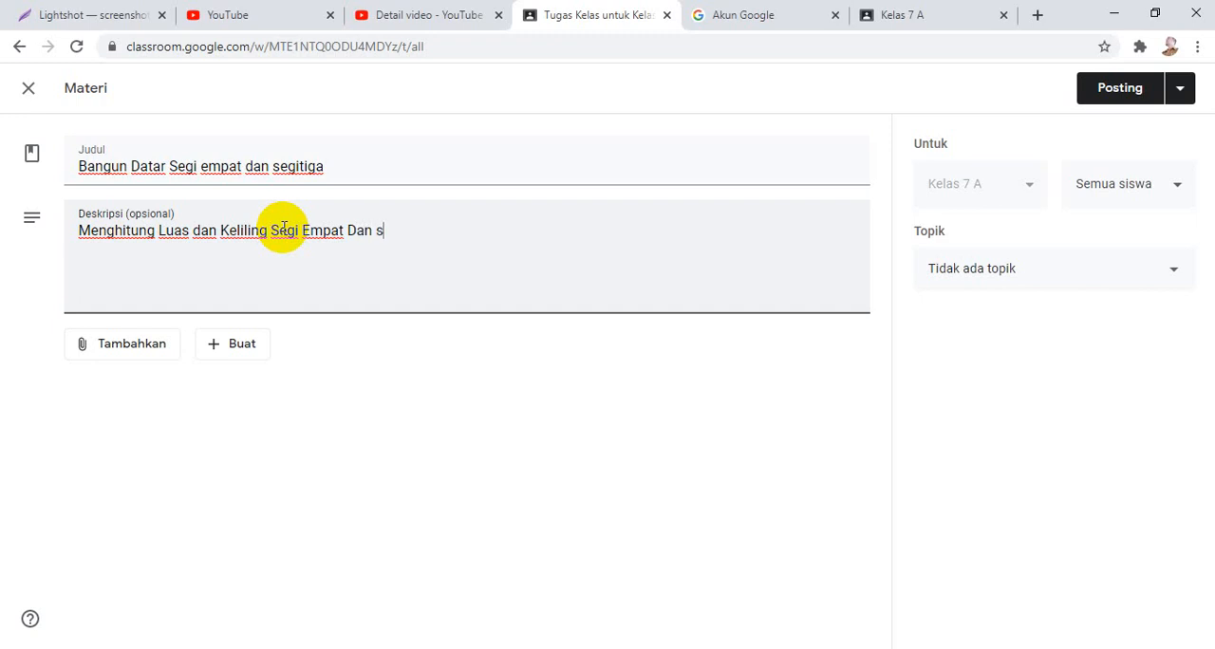
{"action": "type", "text": "egitiga"}
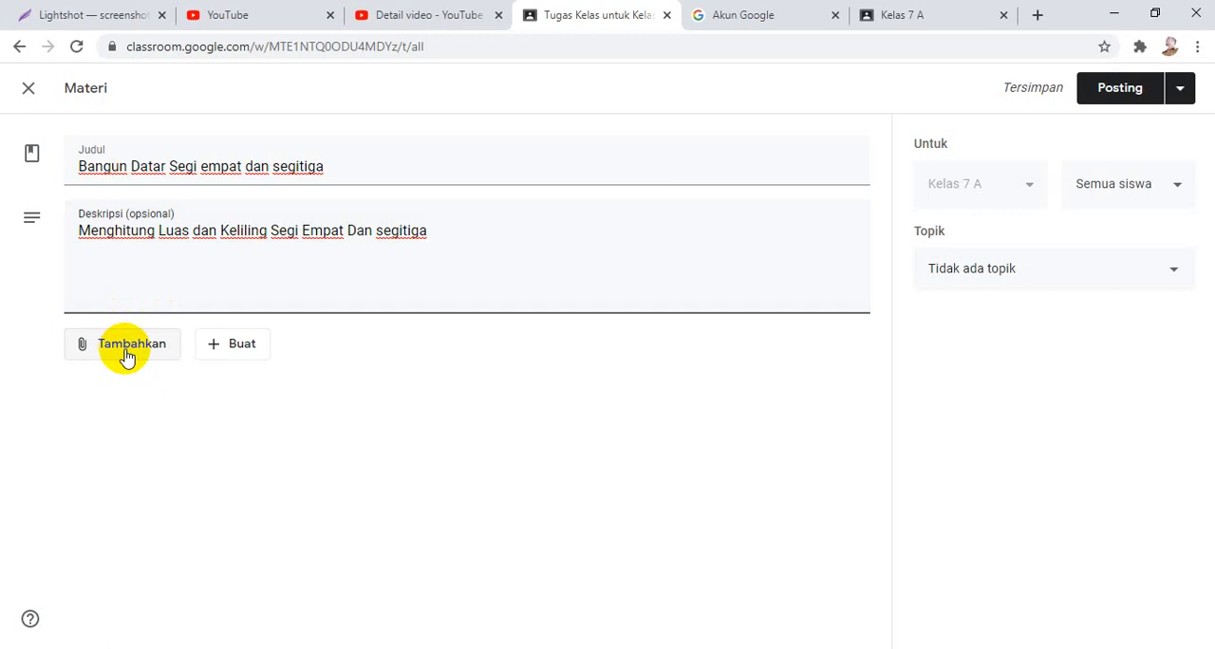
{"action": "left_click", "coordinate": [499, 382]}
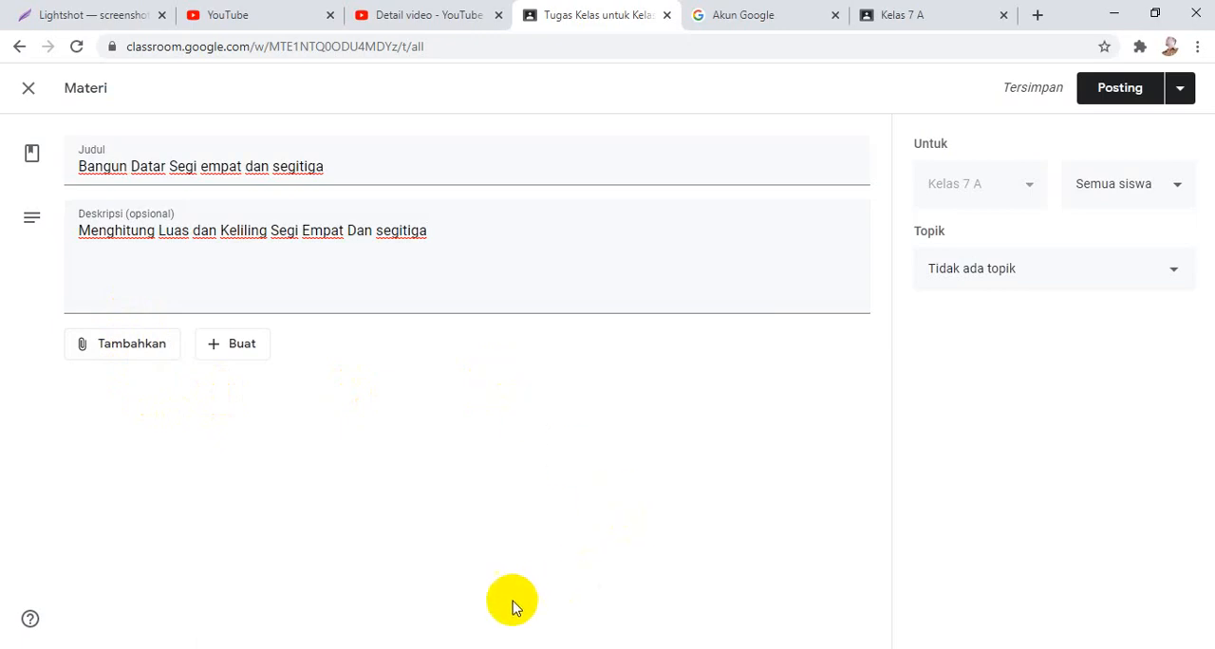
Look in File Explorer at the module files in E: > hardisk ACER > Modul Matematika, then return to the Classroom draft.
{"action": "left_click", "coordinate": [432, 648]}
{"action": "left_click", "coordinate": [52, 613]}
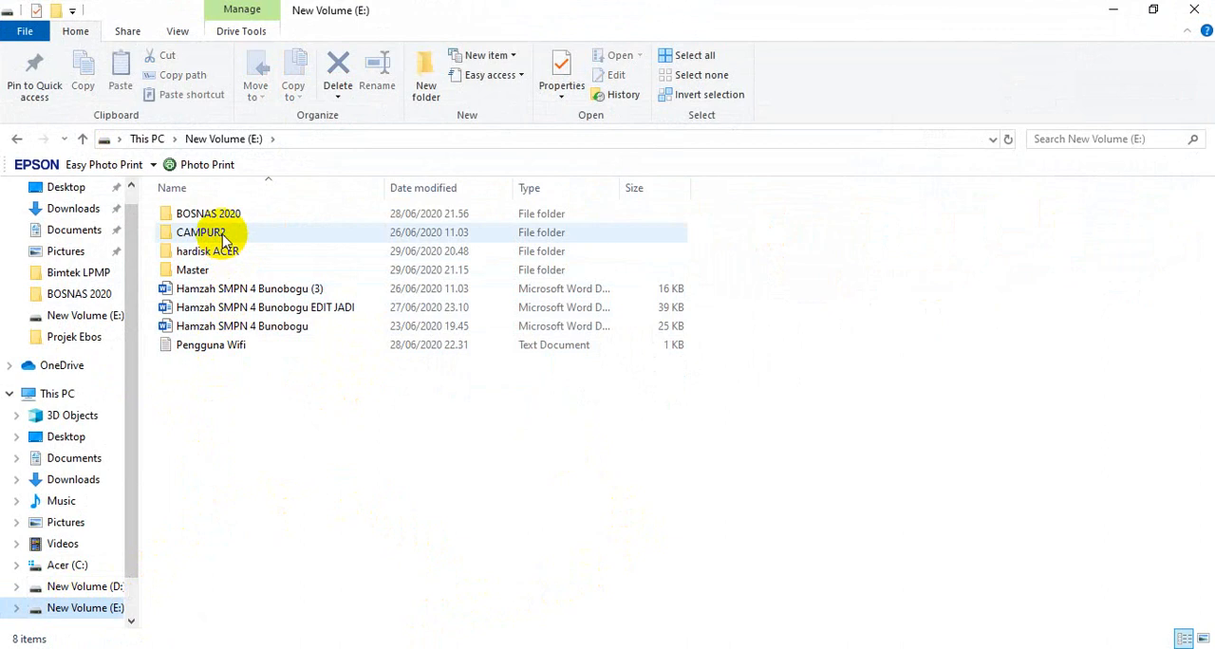
{"action": "double_click", "coordinate": [238, 253]}
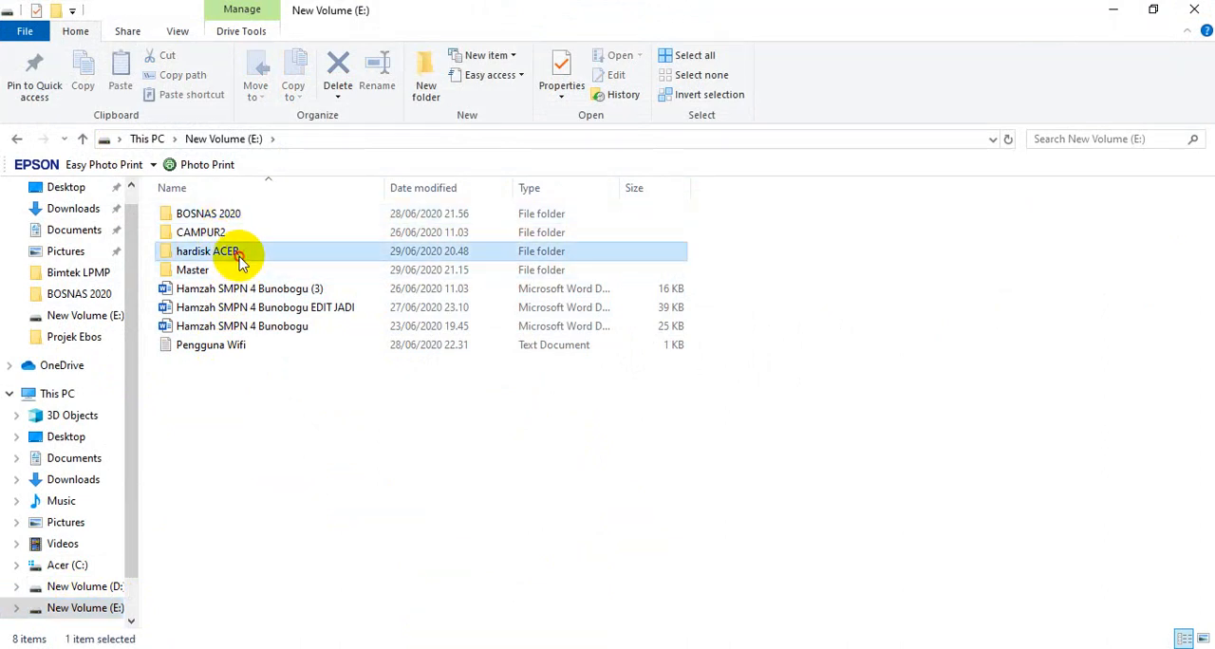
{"action": "double_click", "coordinate": [247, 313]}
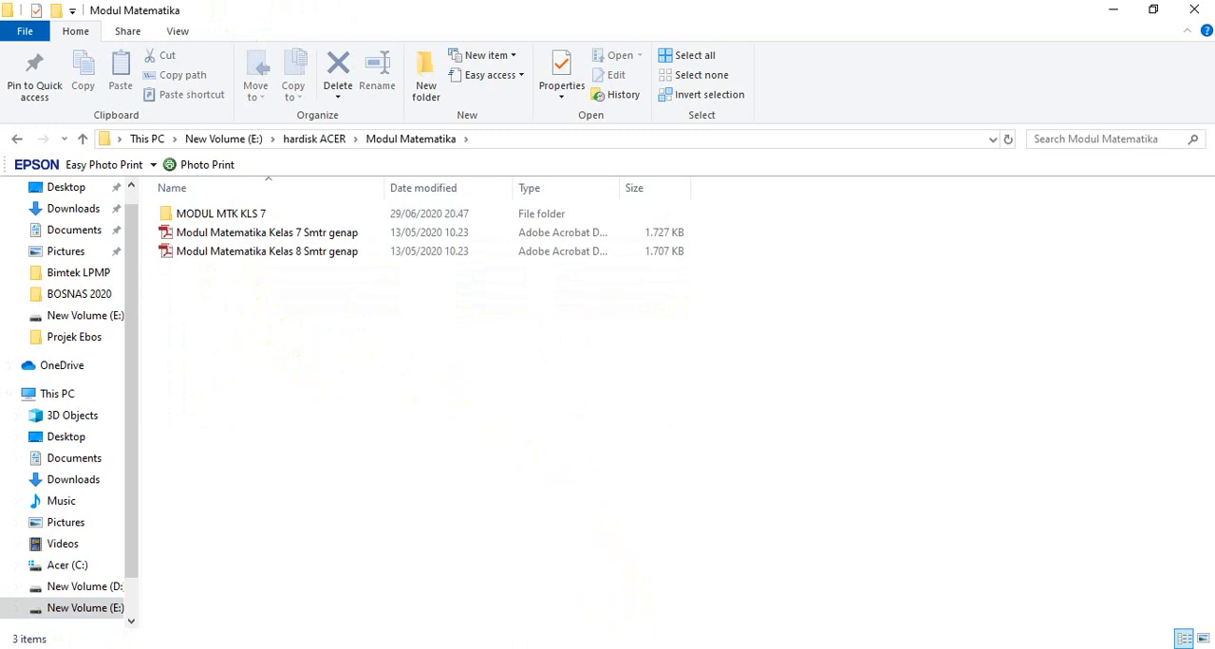
{"action": "left_click", "coordinate": [699, 648]}
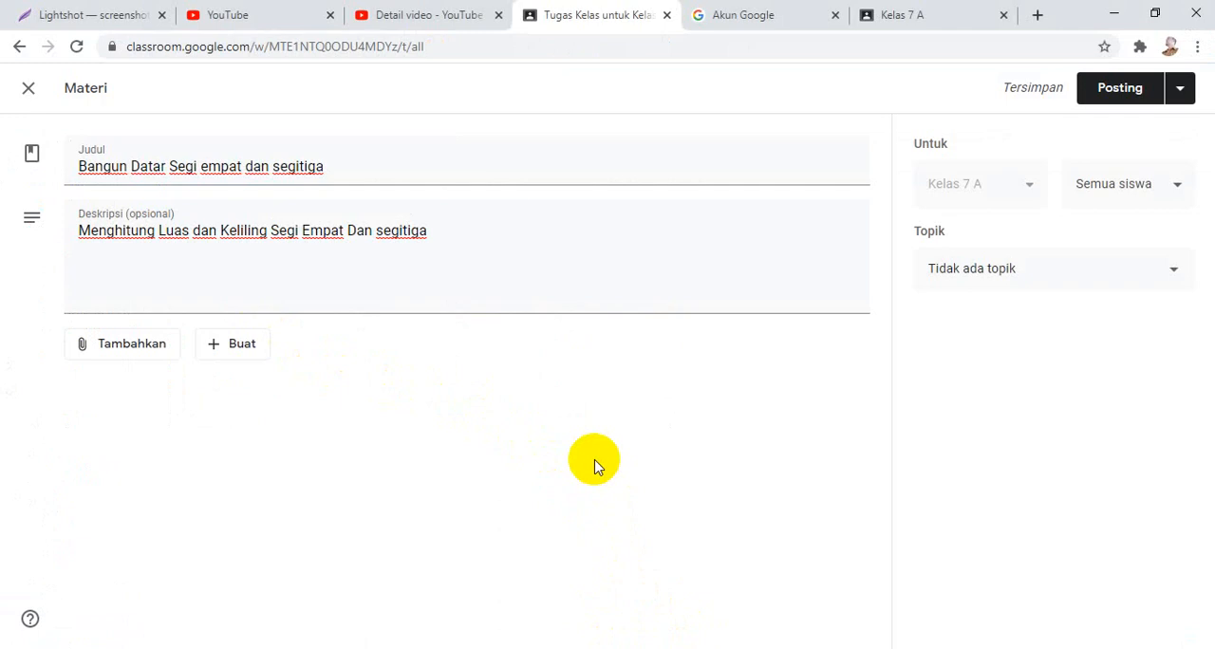
Attach "Modul Matematika Kelas 7 Smtr genap" from E: > hardisk ACER > Modul Matematika to the material by uploading it from the computer.
{"action": "left_click", "coordinate": [139, 353]}
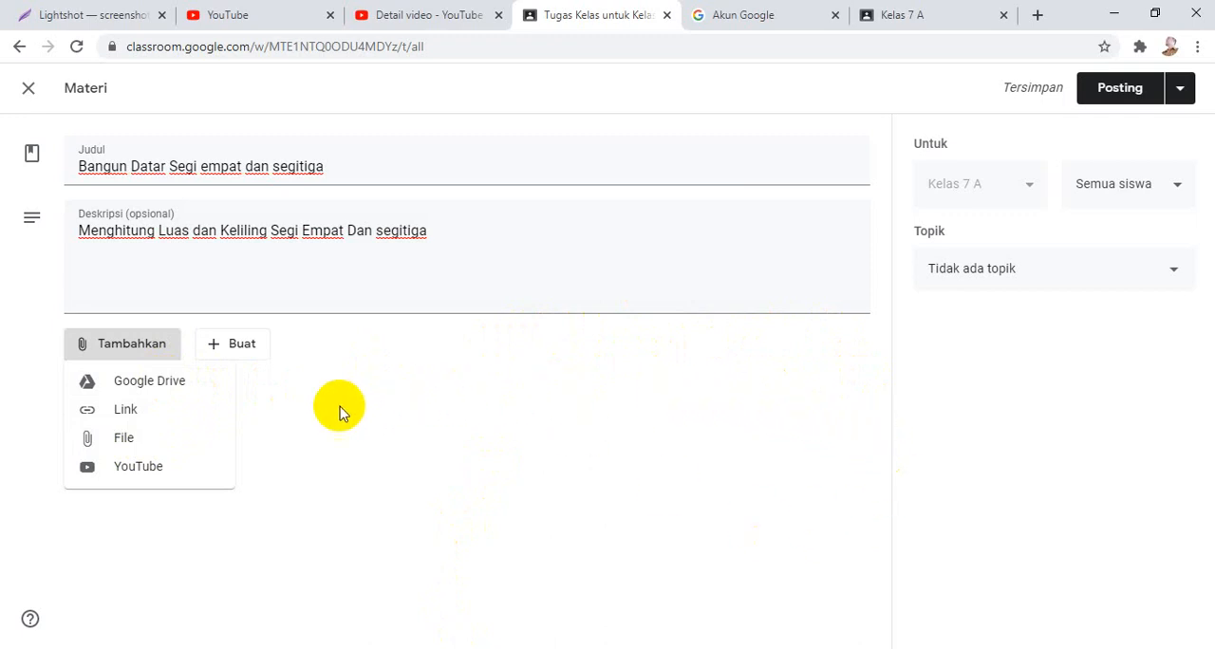
{"action": "left_click", "coordinate": [115, 442]}
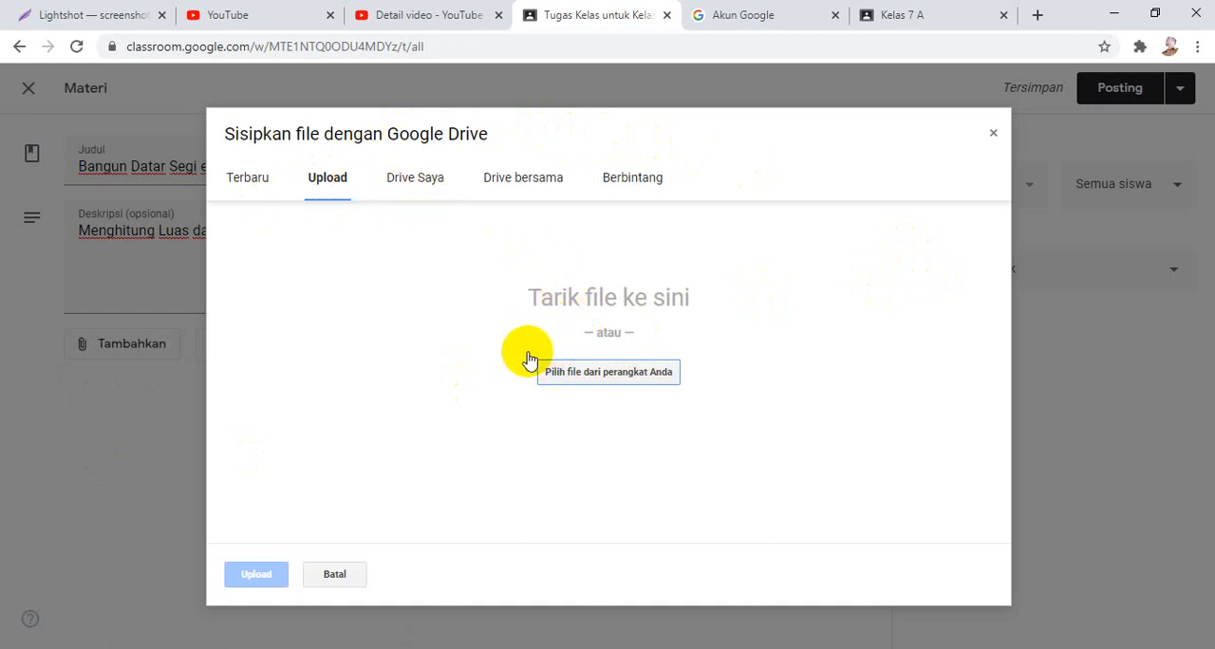
{"action": "left_click", "coordinate": [602, 374]}
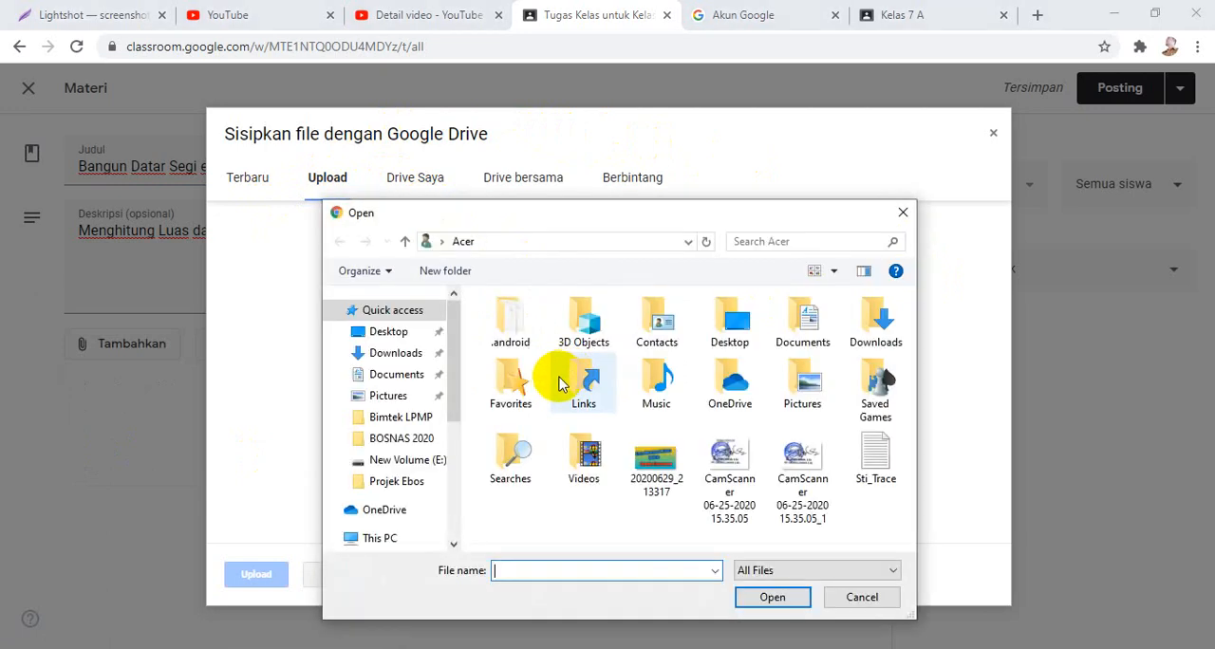
{"action": "scroll", "coordinate": [400, 484], "scroll_direction": "down", "scroll_amount": 2}
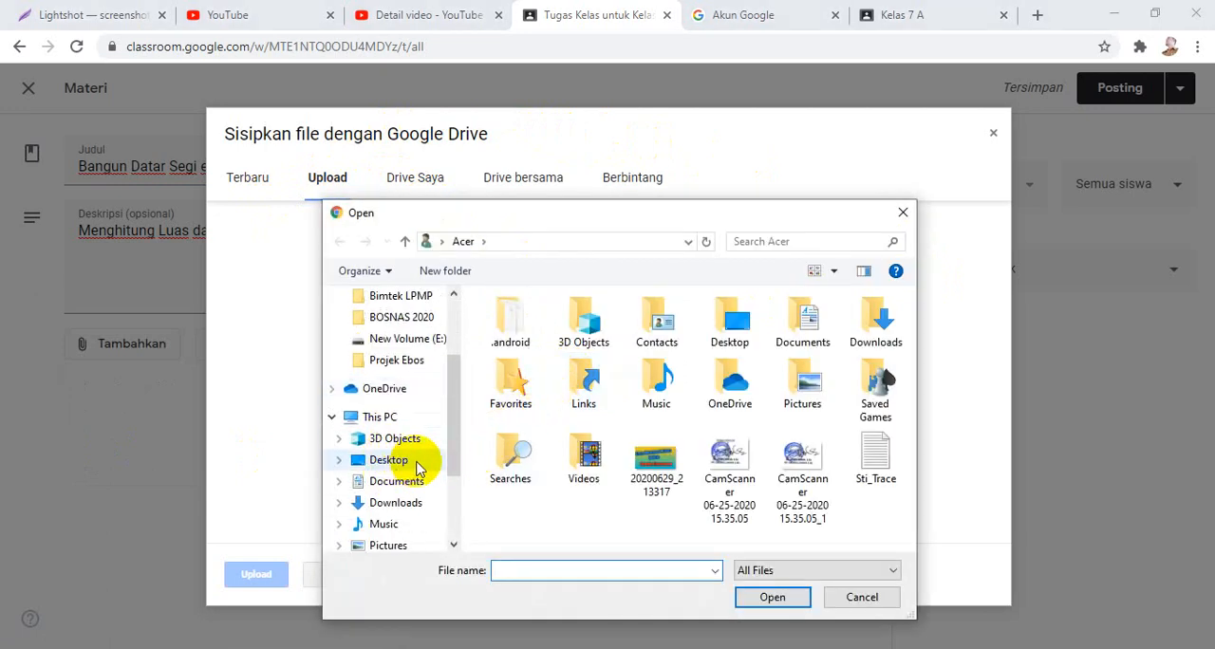
{"action": "scroll", "coordinate": [415, 517], "scroll_direction": "down", "scroll_amount": 3}
{"action": "left_click", "coordinate": [415, 517]}
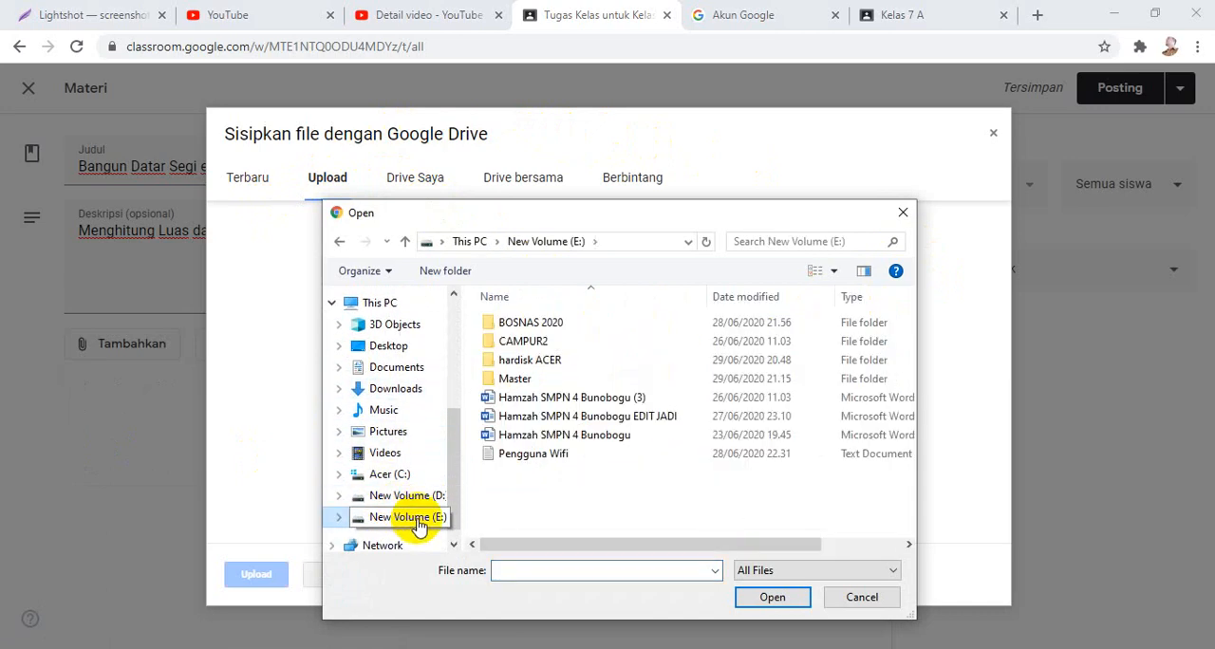
{"action": "left_click", "coordinate": [532, 368]}
{"action": "double_click", "coordinate": [531, 368]}
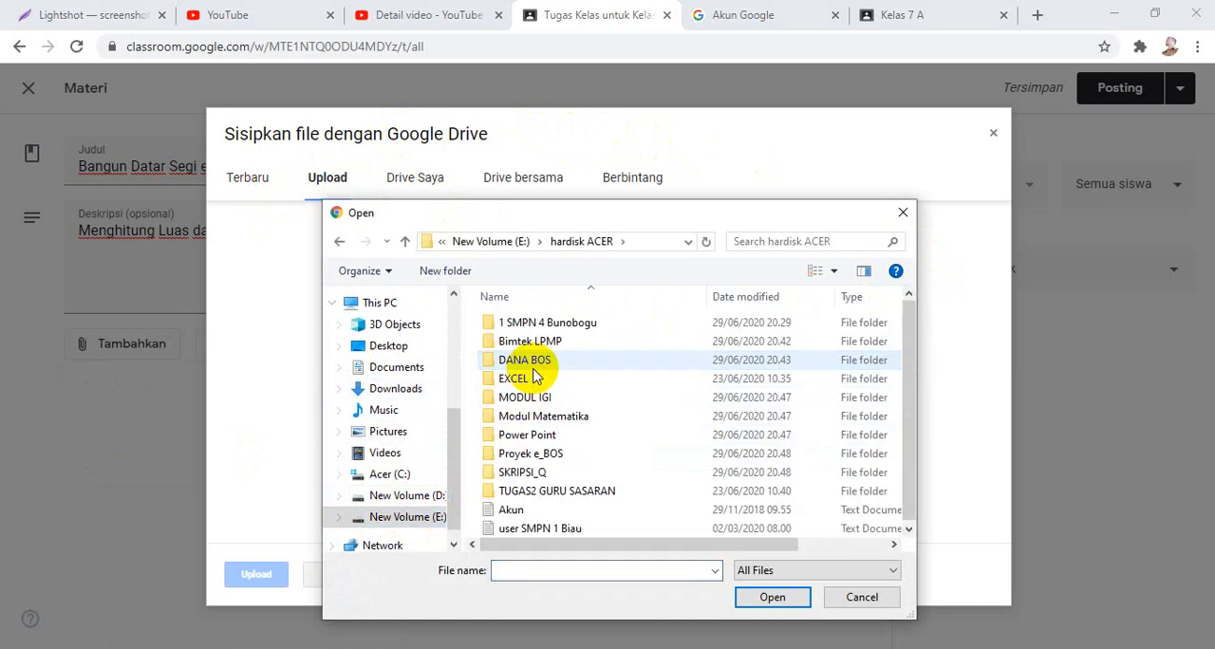
{"action": "double_click", "coordinate": [542, 415]}
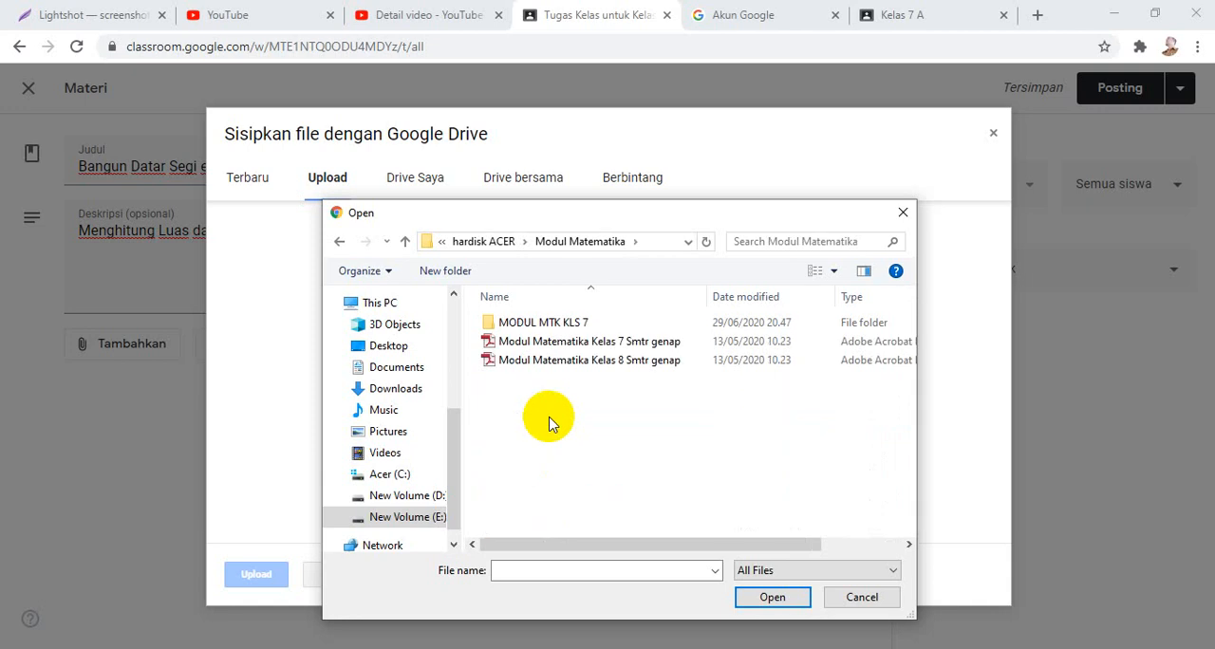
{"action": "left_click", "coordinate": [564, 351]}
{"action": "left_click", "coordinate": [764, 597]}
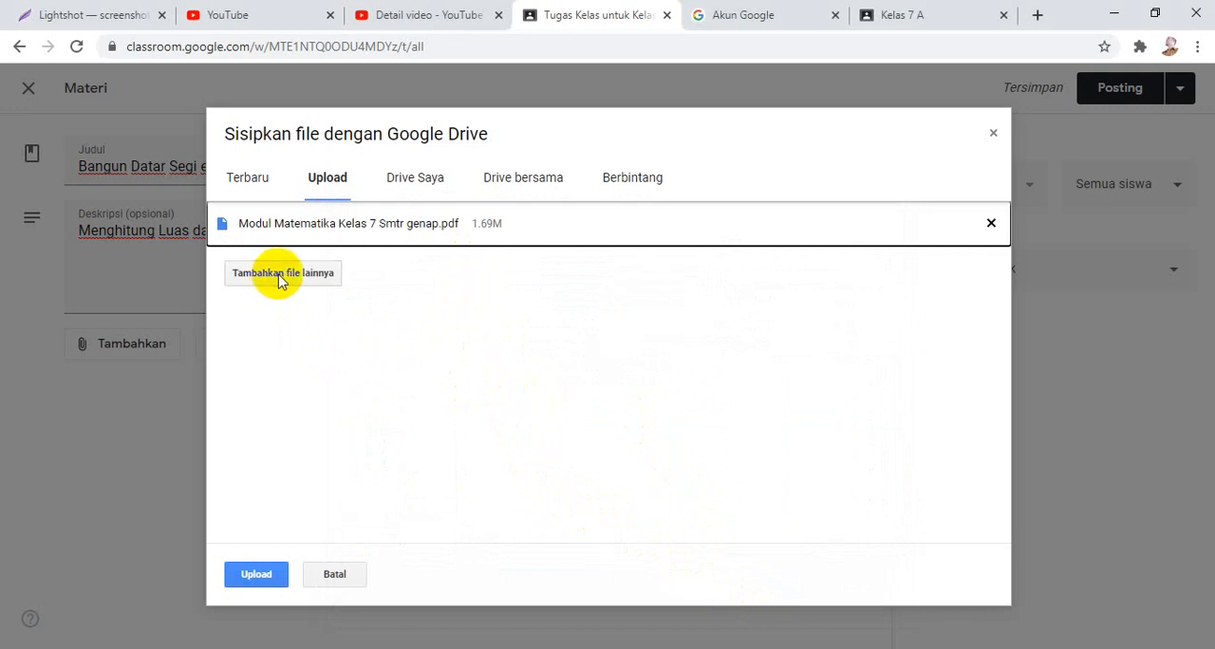
{"action": "left_click", "coordinate": [258, 575]}
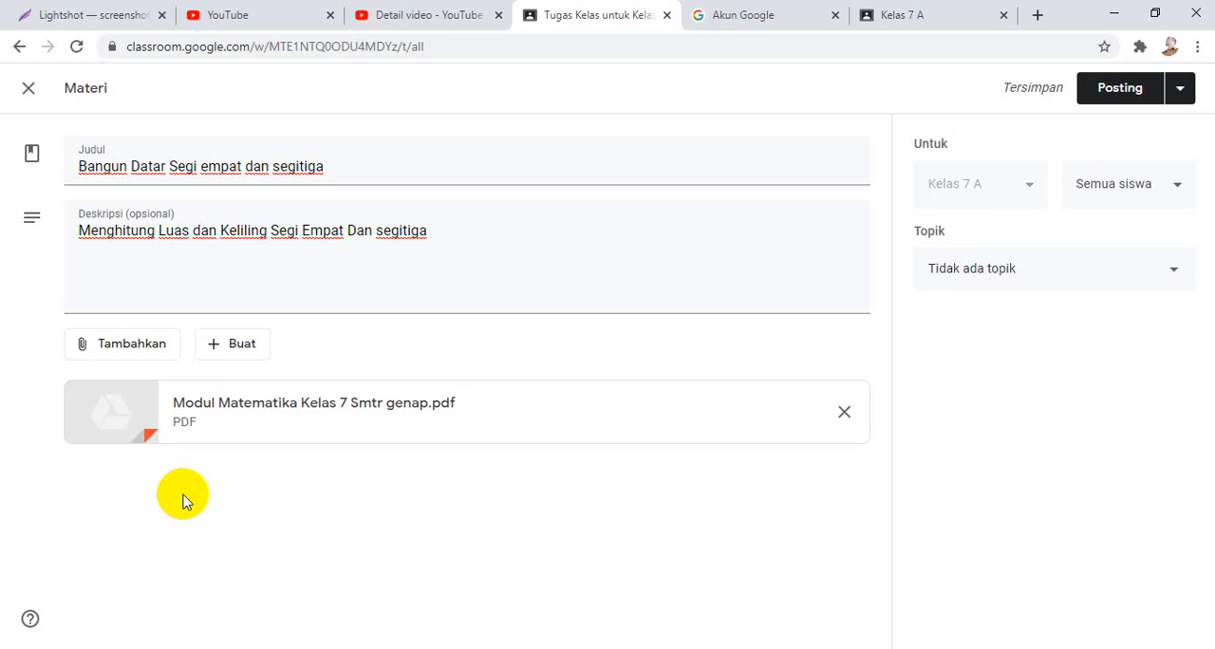
Start attaching a YouTube video to the material and open "cara buat kelas online di google classroom | Part 1" from the own channel on YouTube.
{"action": "left_click", "coordinate": [136, 353]}
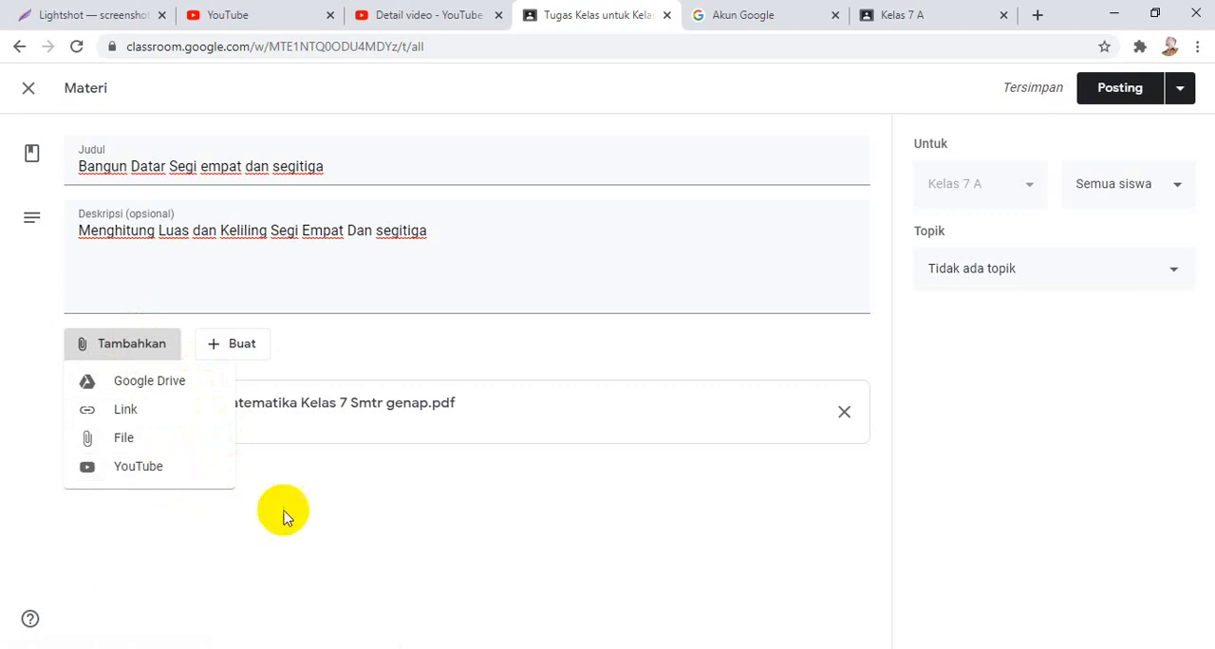
{"action": "left_click", "coordinate": [175, 466]}
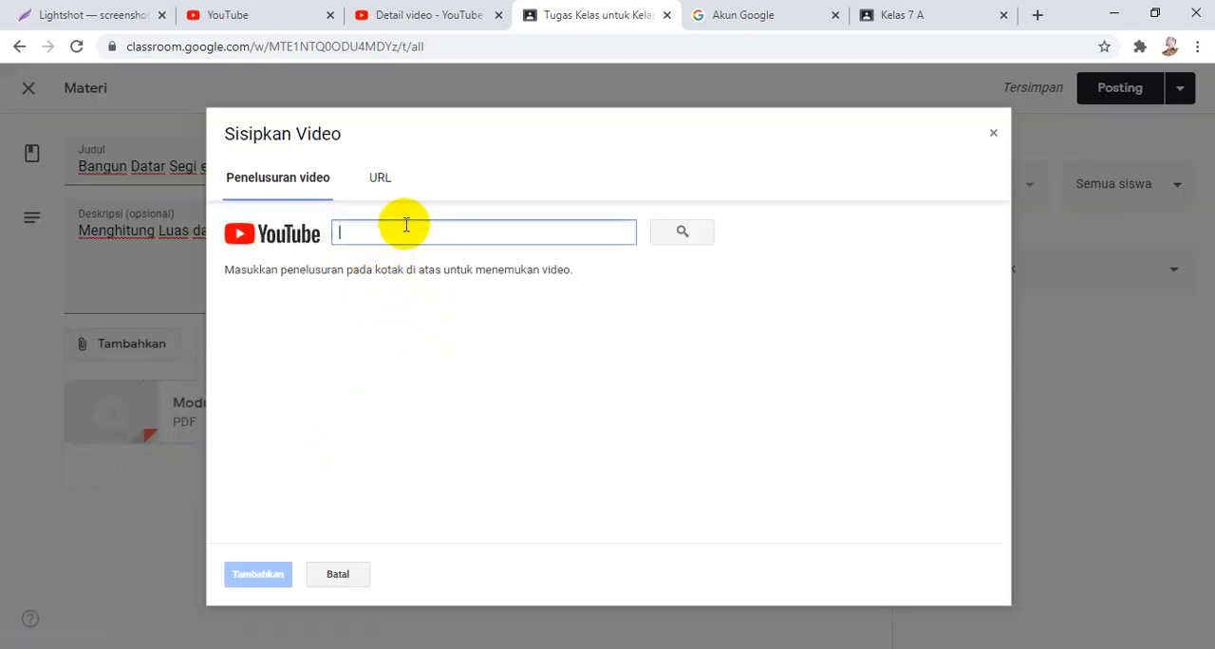
{"action": "left_click", "coordinate": [410, 11]}
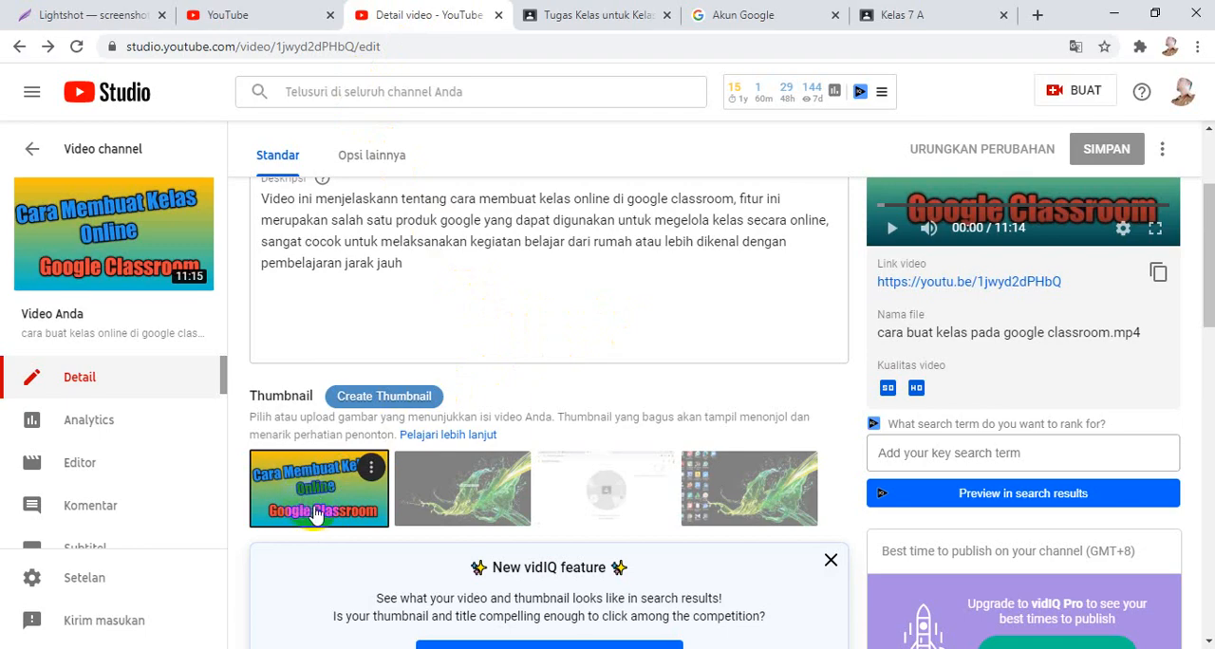
{"action": "scroll", "coordinate": [637, 376], "scroll_direction": "down", "scroll_amount": 6}
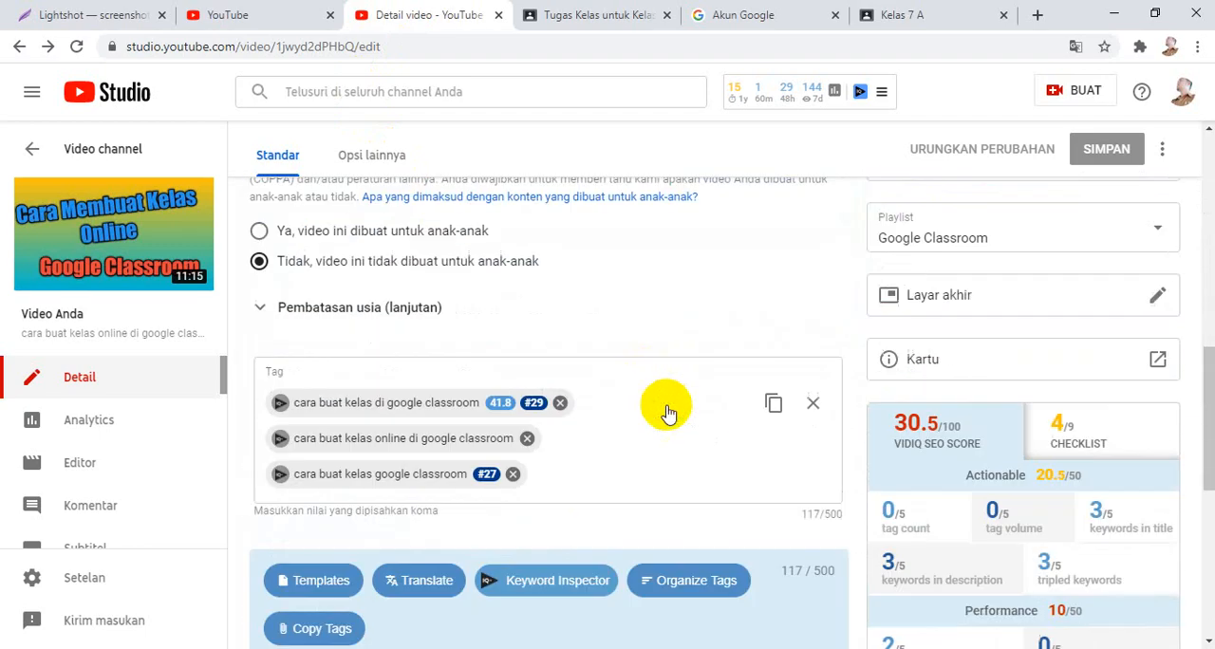
{"action": "scroll", "coordinate": [667, 412], "scroll_direction": "down", "scroll_amount": 2}
{"action": "scroll", "coordinate": [1019, 379], "scroll_direction": "up", "scroll_amount": 5}
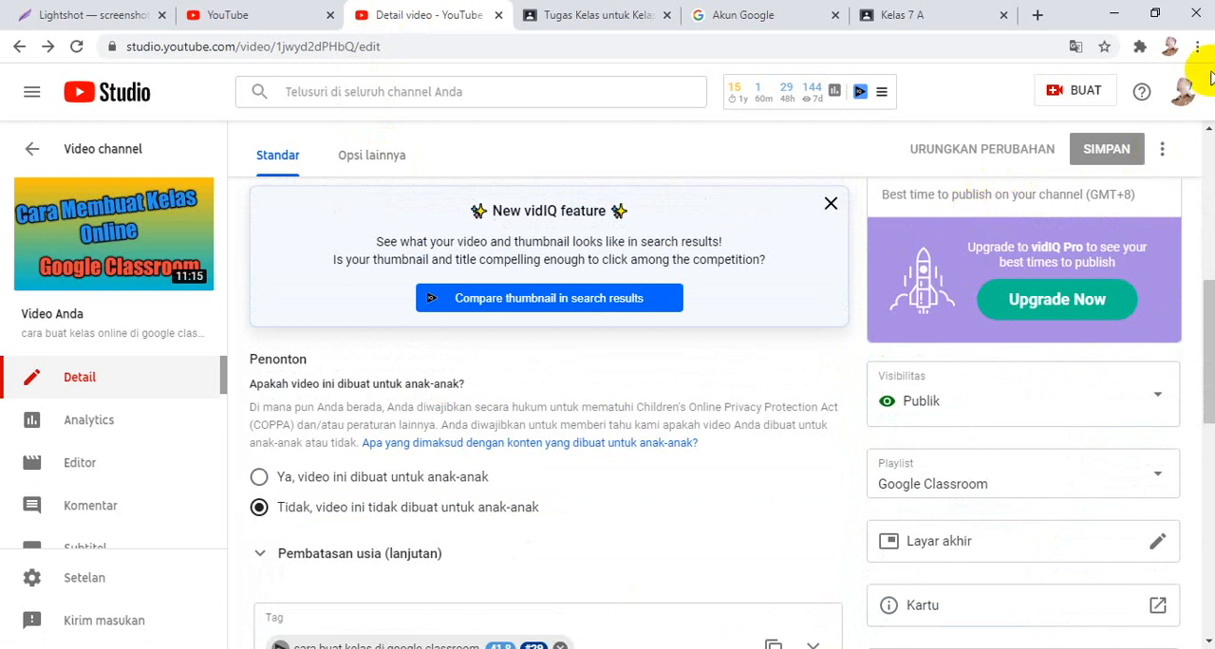
{"action": "left_click", "coordinate": [1185, 95]}
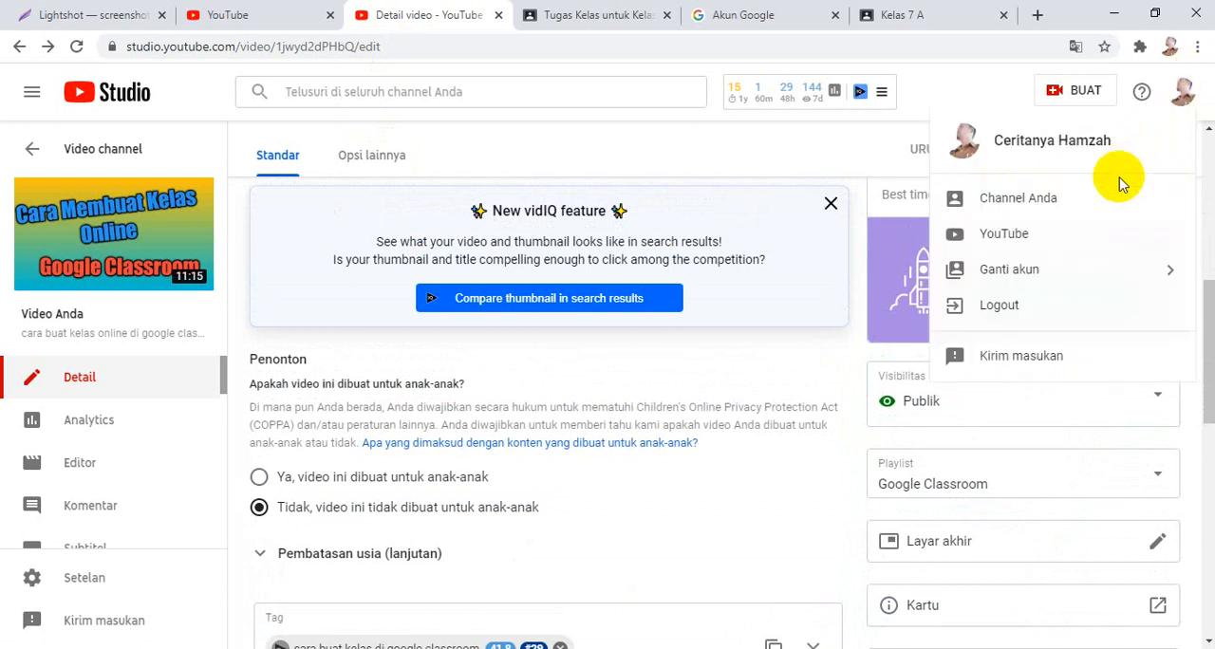
{"action": "left_click", "coordinate": [1098, 201]}
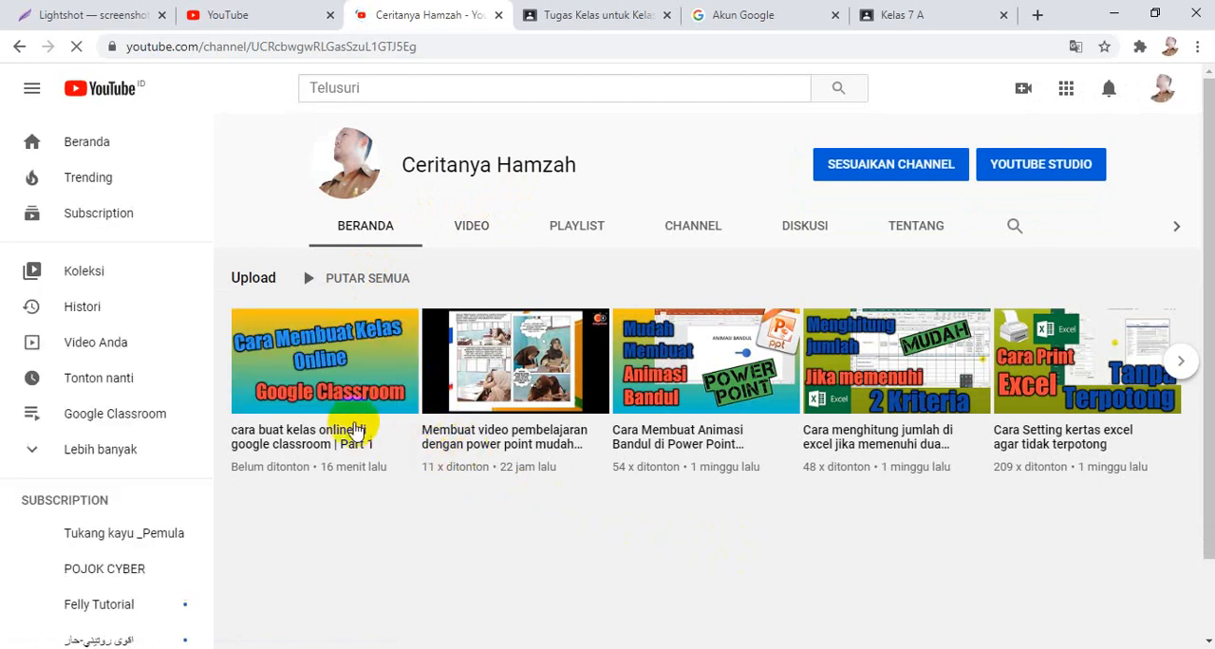
{"action": "left_click", "coordinate": [329, 377]}
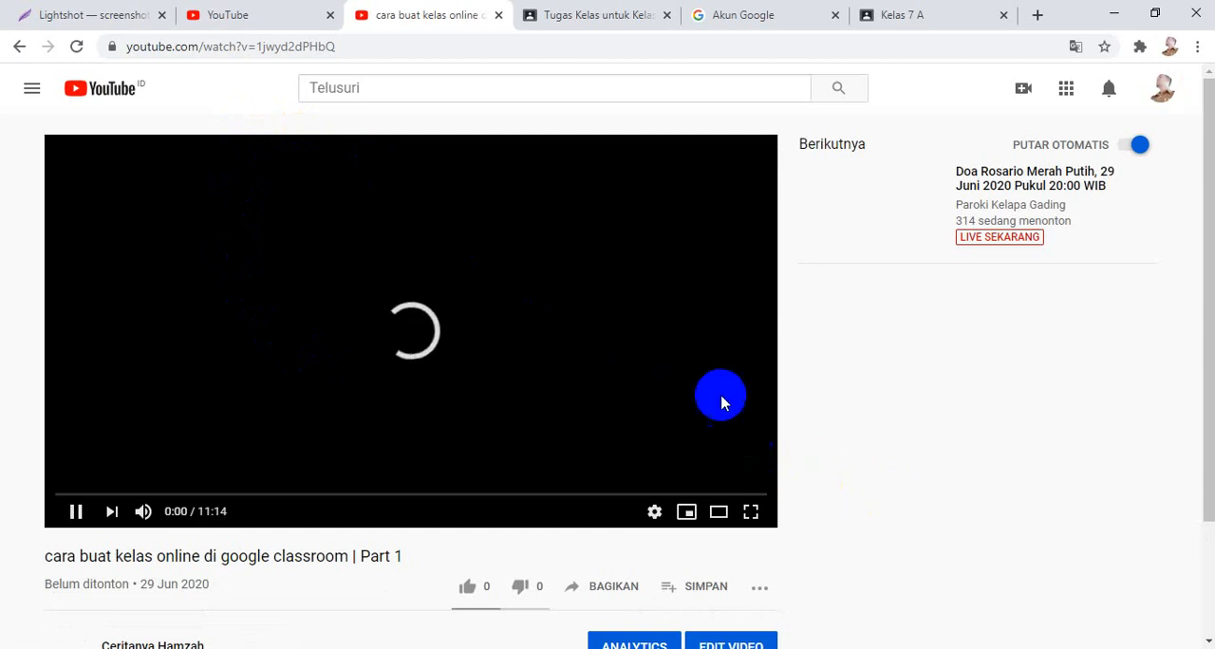
Pause the video and copy its share link.
{"action": "scroll", "coordinate": [933, 360], "scroll_direction": "down", "scroll_amount": 1}
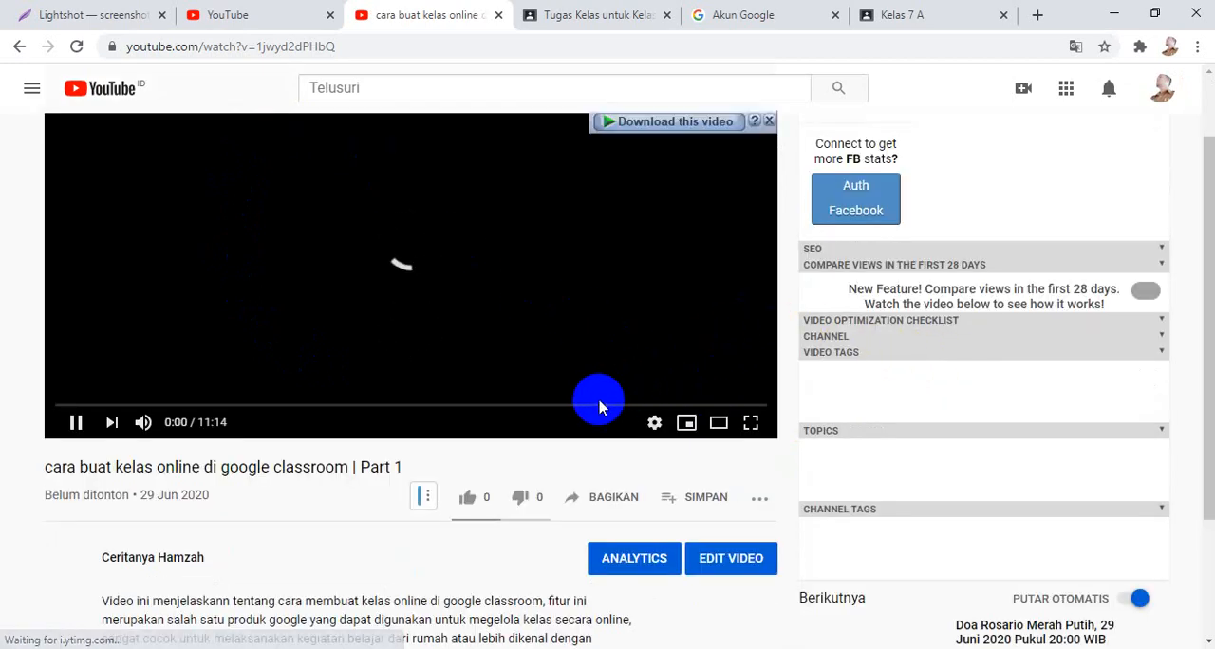
{"action": "scroll", "coordinate": [521, 445], "scroll_direction": "down", "scroll_amount": 1}
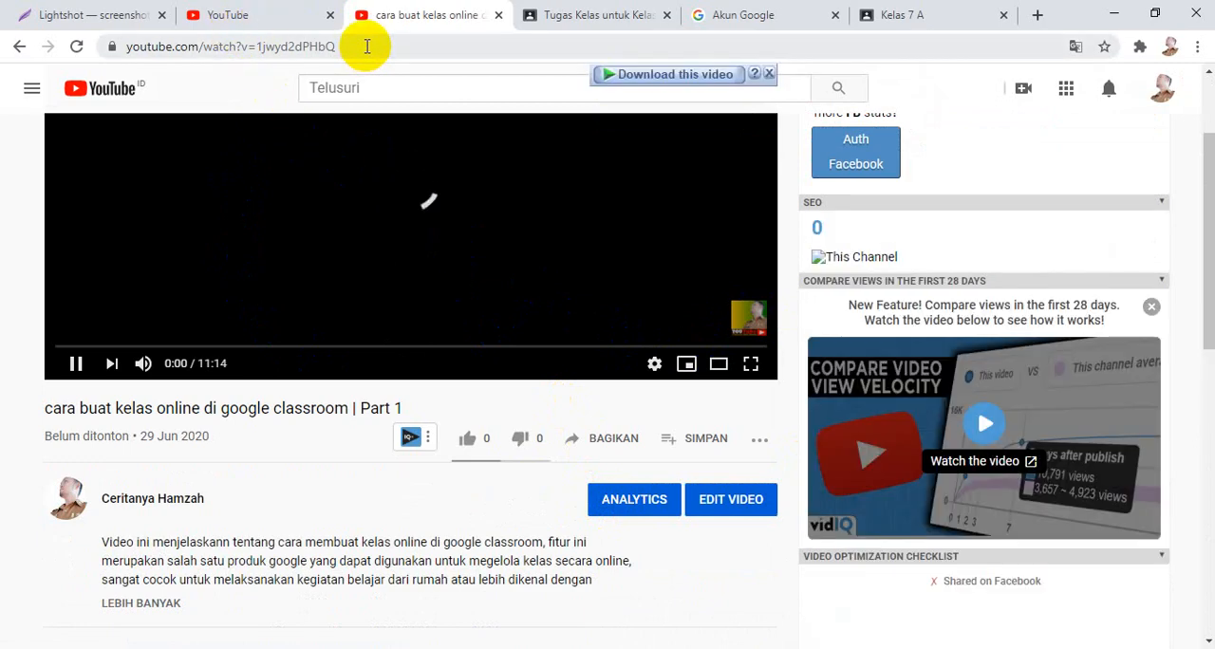
{"action": "left_click", "coordinate": [76, 368]}
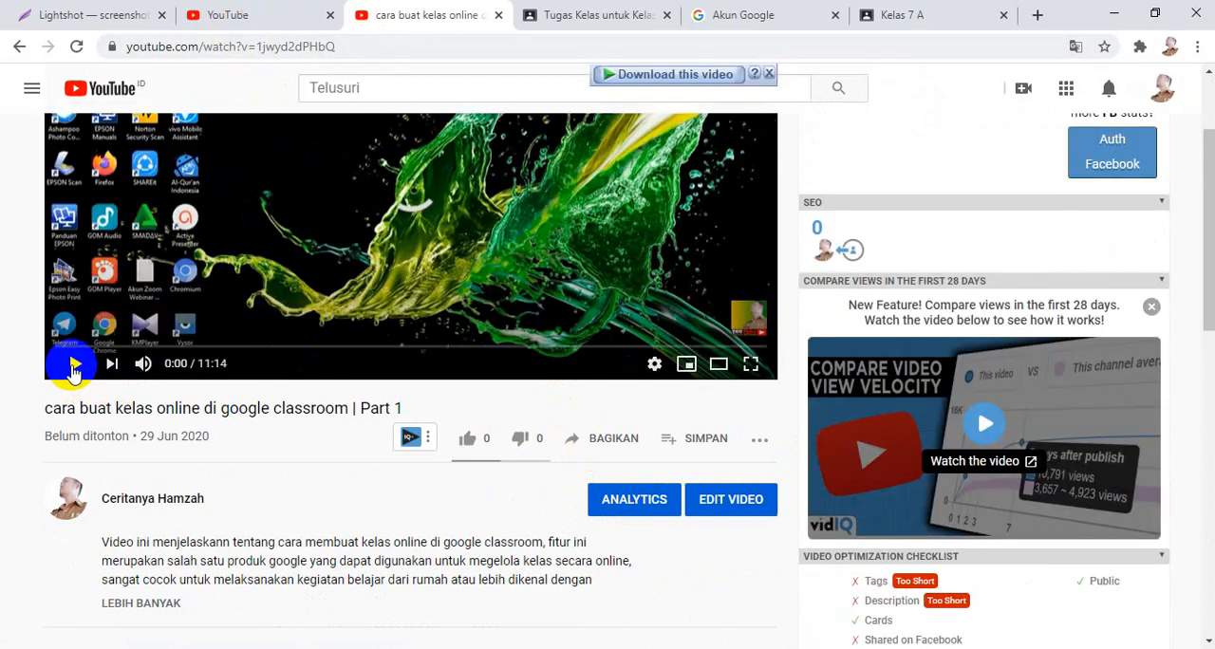
{"action": "left_click", "coordinate": [608, 448]}
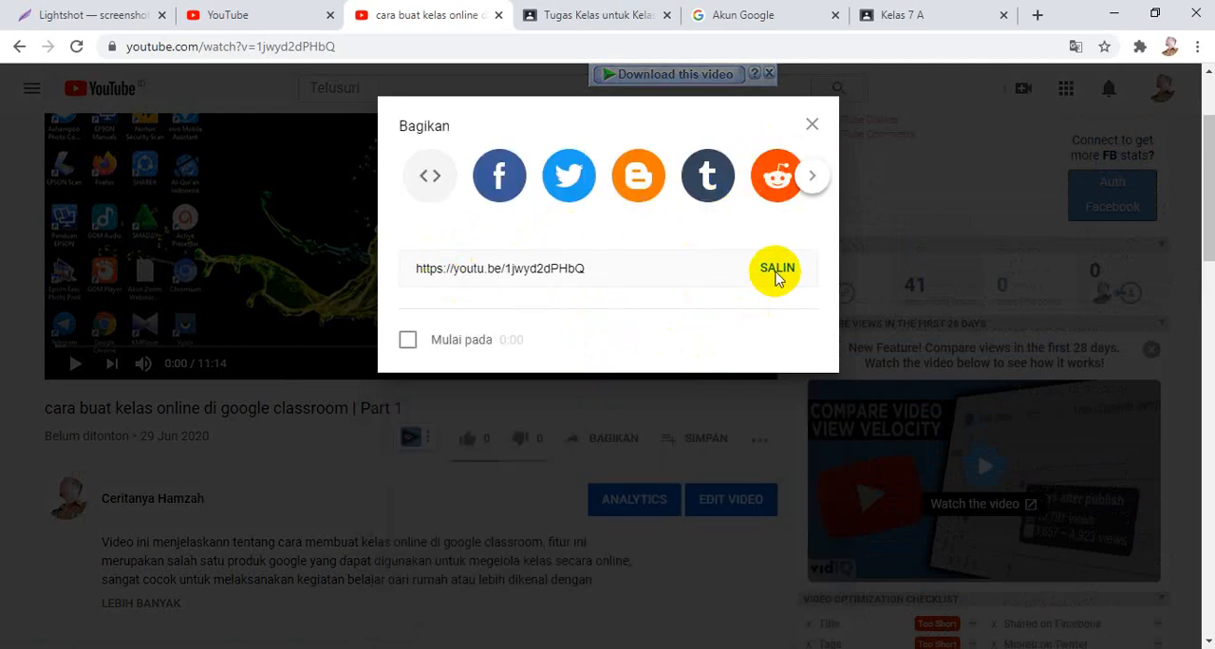
{"action": "left_click", "coordinate": [776, 272]}
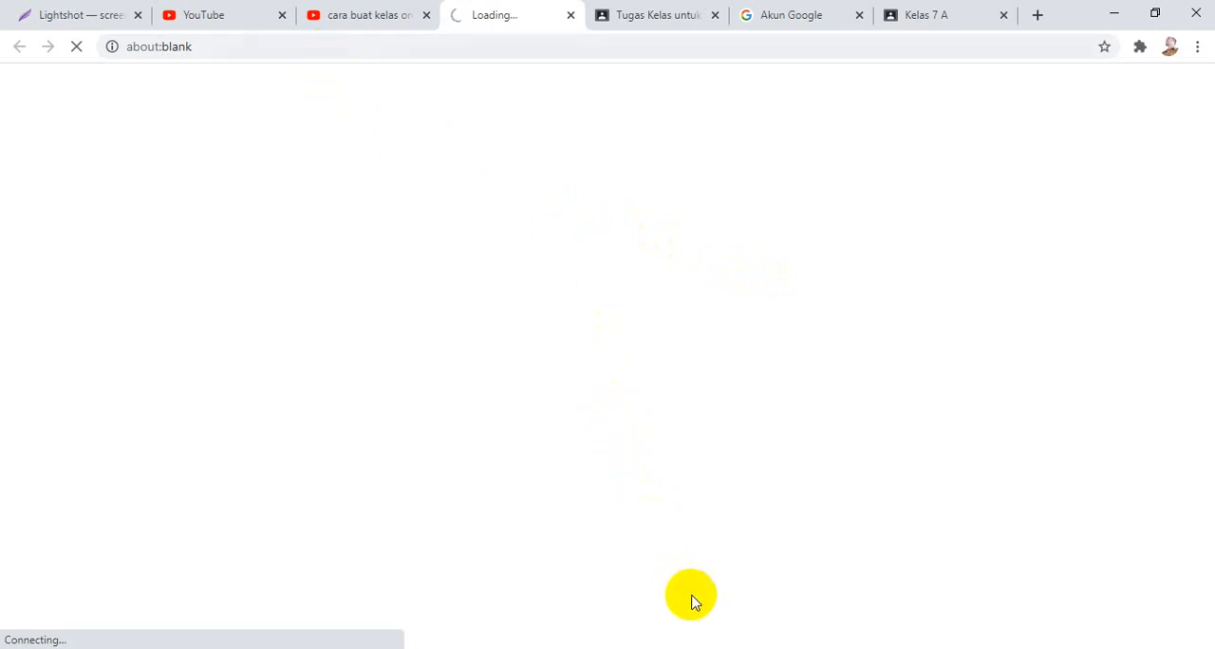
Return to the Classroom draft and try to paste the video link into the YouTube video search, also checking the URL option.
{"action": "left_click", "coordinate": [690, 26]}
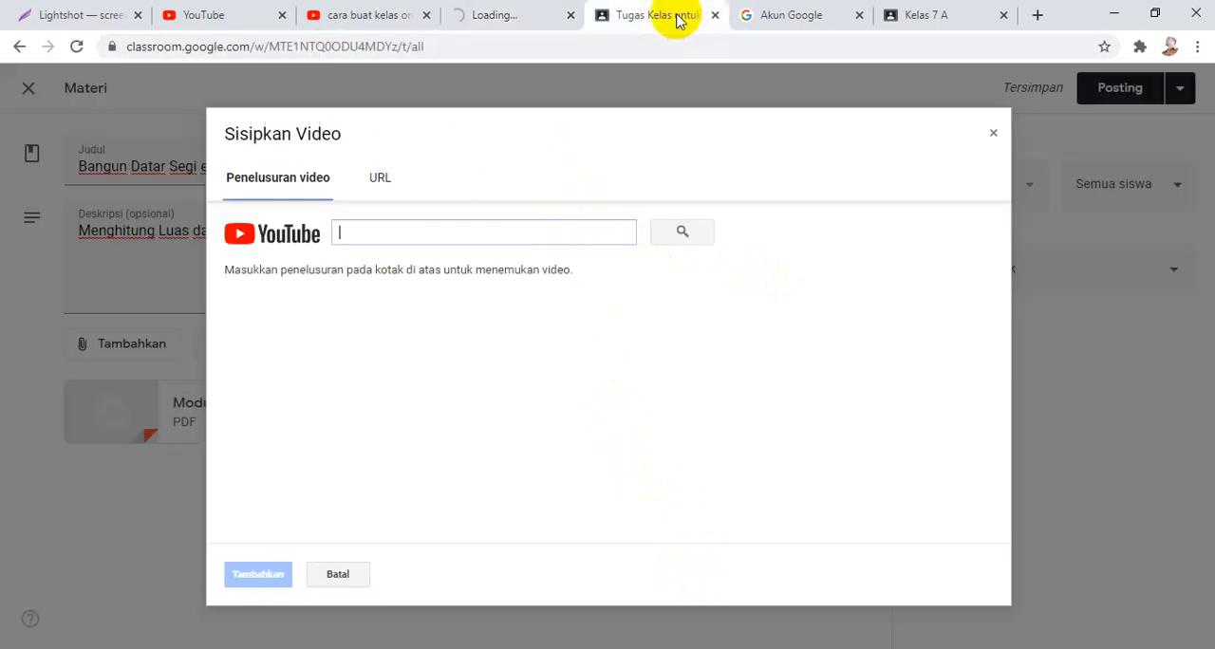
{"action": "right_click", "coordinate": [438, 233]}
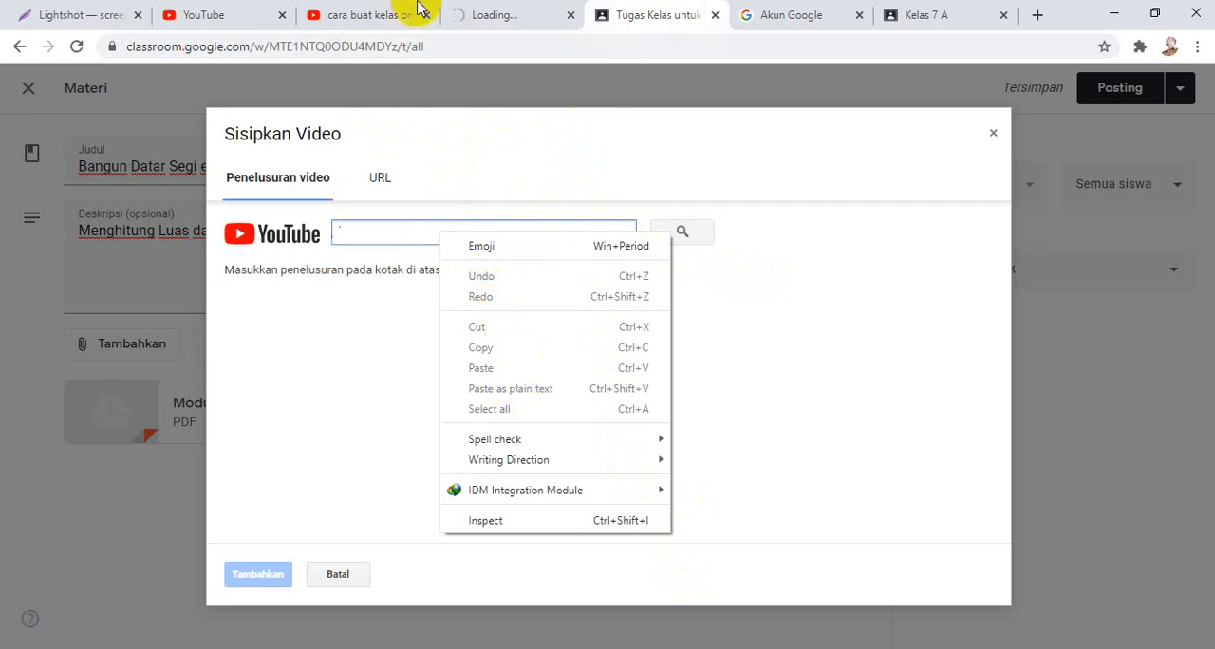
{"action": "left_click", "coordinate": [380, 179]}
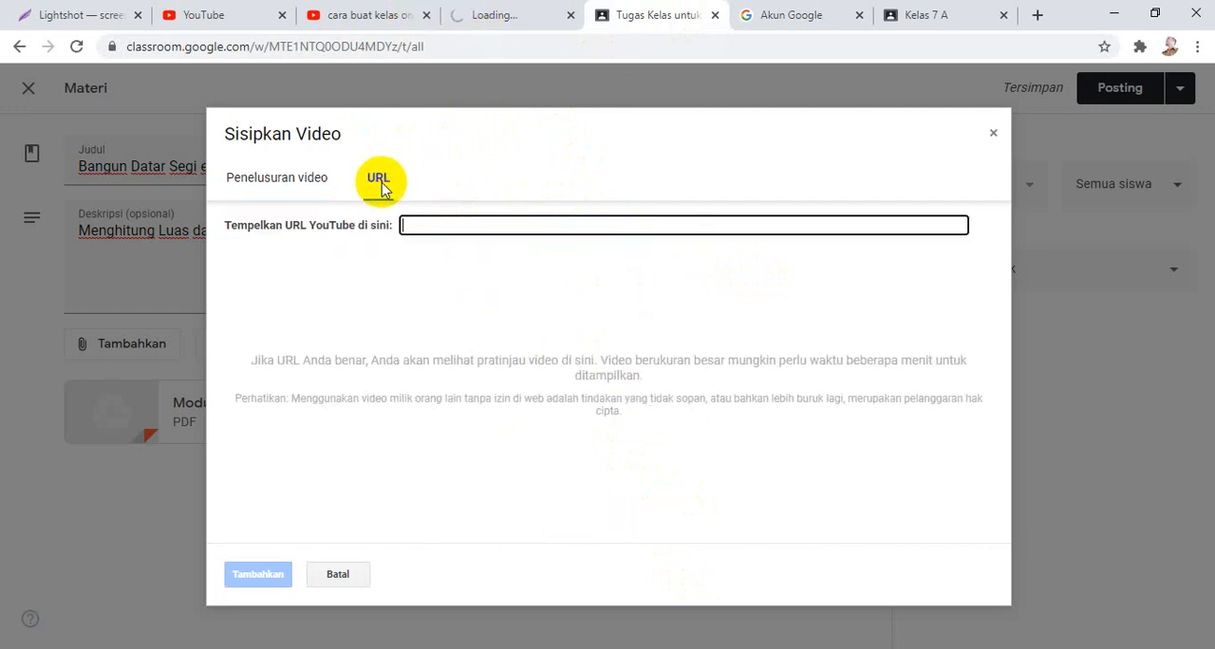
{"action": "left_click", "coordinate": [309, 188]}
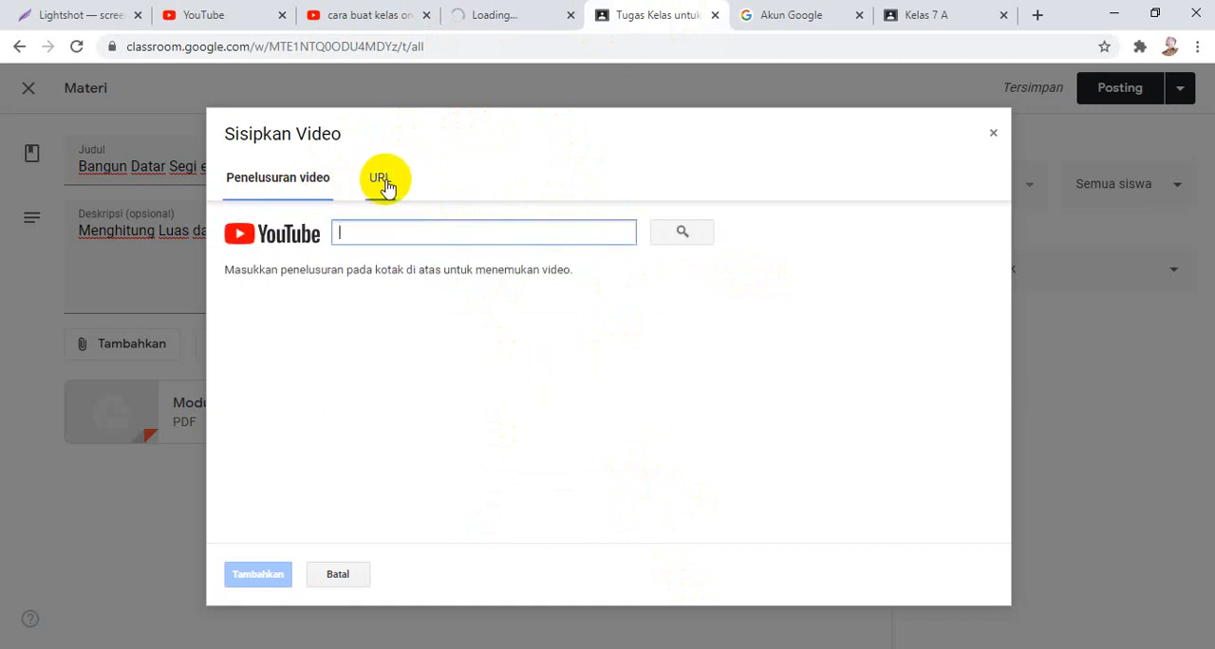
Go back to the YouTube video, copy its share link again and close the sharing dialog.
{"action": "left_click", "coordinate": [480, 27]}
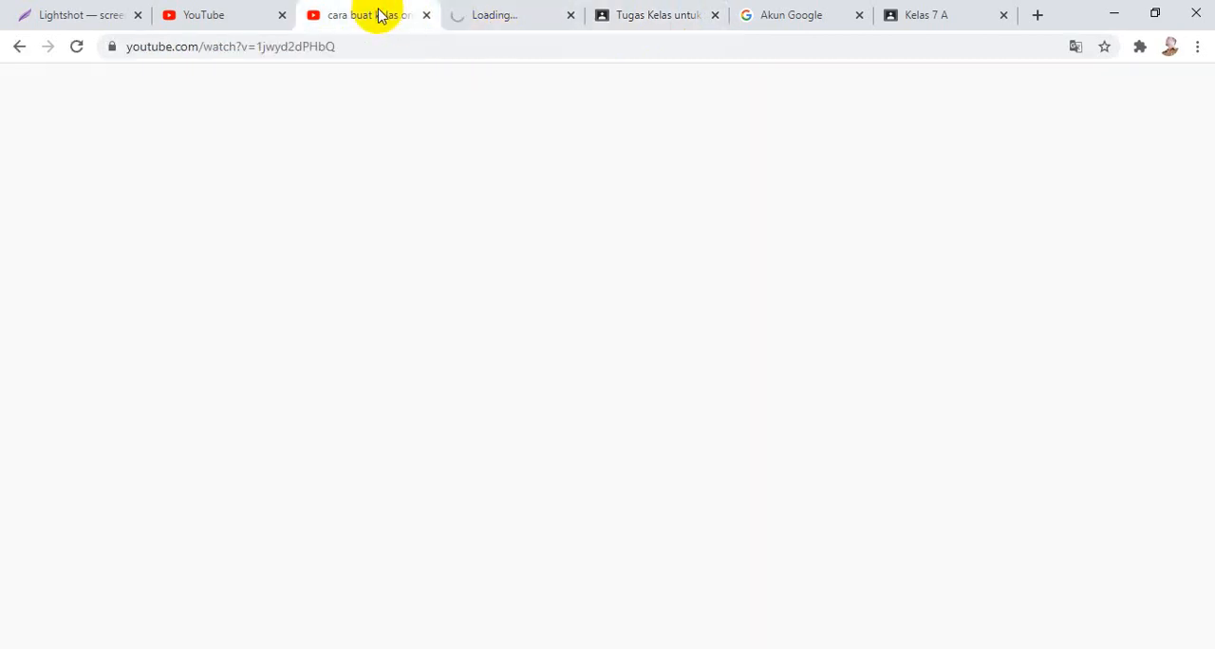
{"action": "left_click", "coordinate": [380, 13]}
{"action": "left_click", "coordinate": [778, 390]}
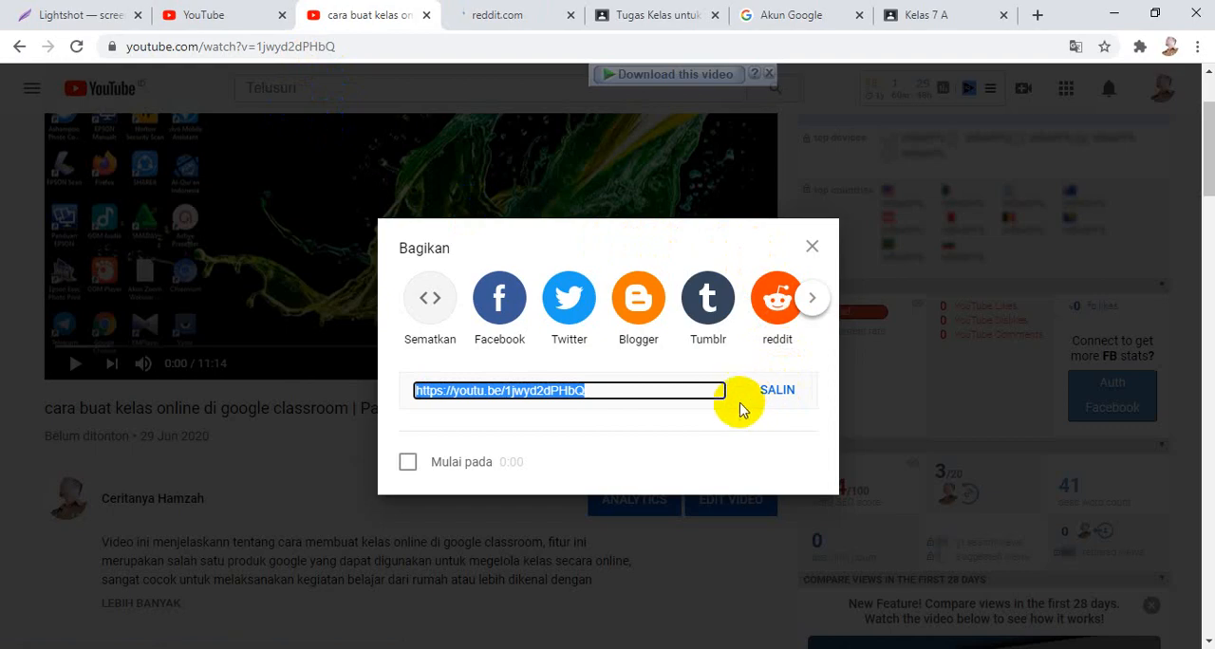
{"action": "right_click", "coordinate": [612, 399]}
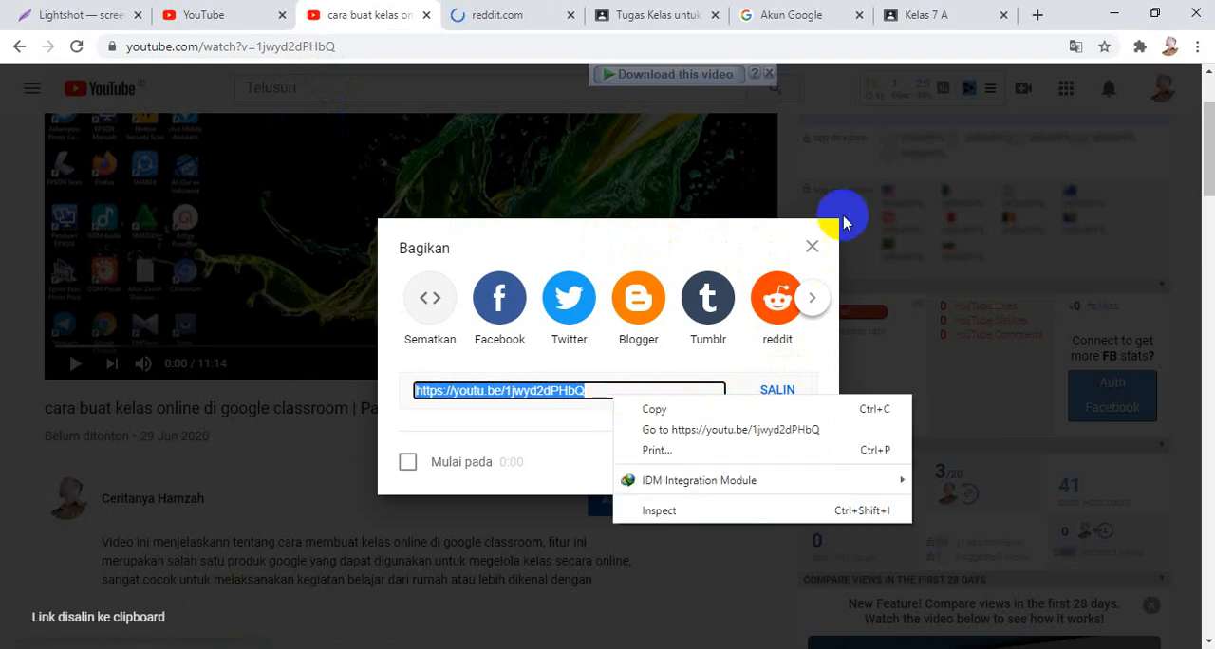
{"action": "left_click", "coordinate": [810, 247]}
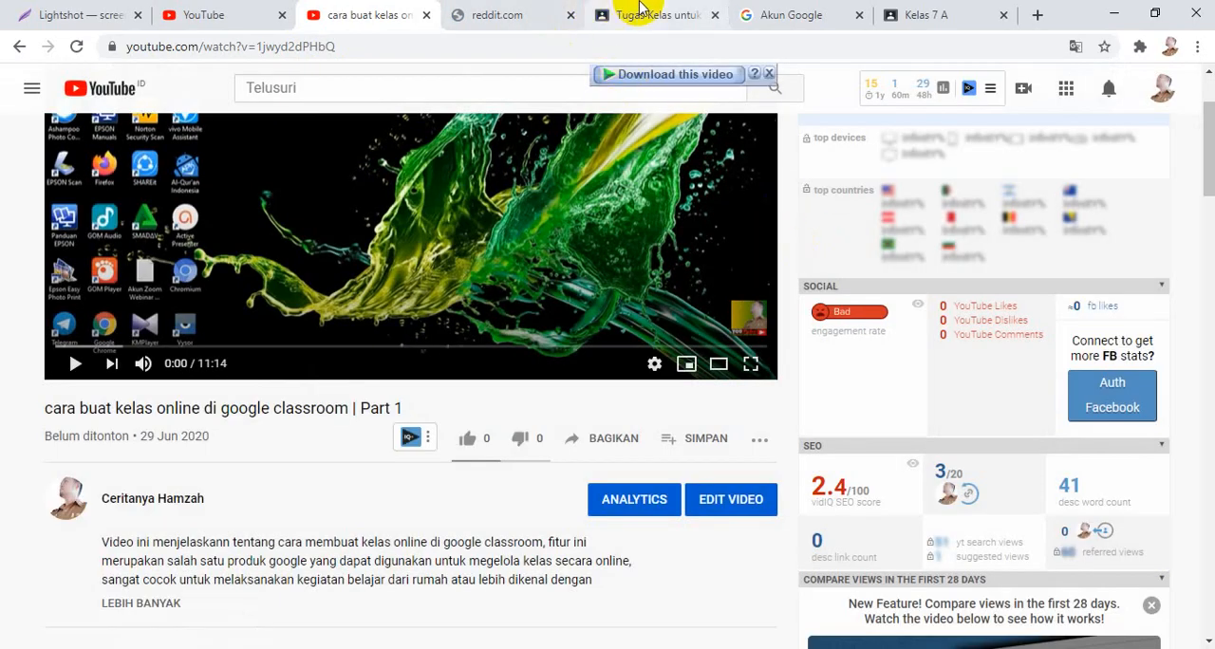
Find the video in the Classroom draft by its copied link and attach "cara buat kelas online di google classroom | Part 1" to the material.
{"action": "left_click", "coordinate": [631, 14]}
{"action": "right_click", "coordinate": [548, 245]}
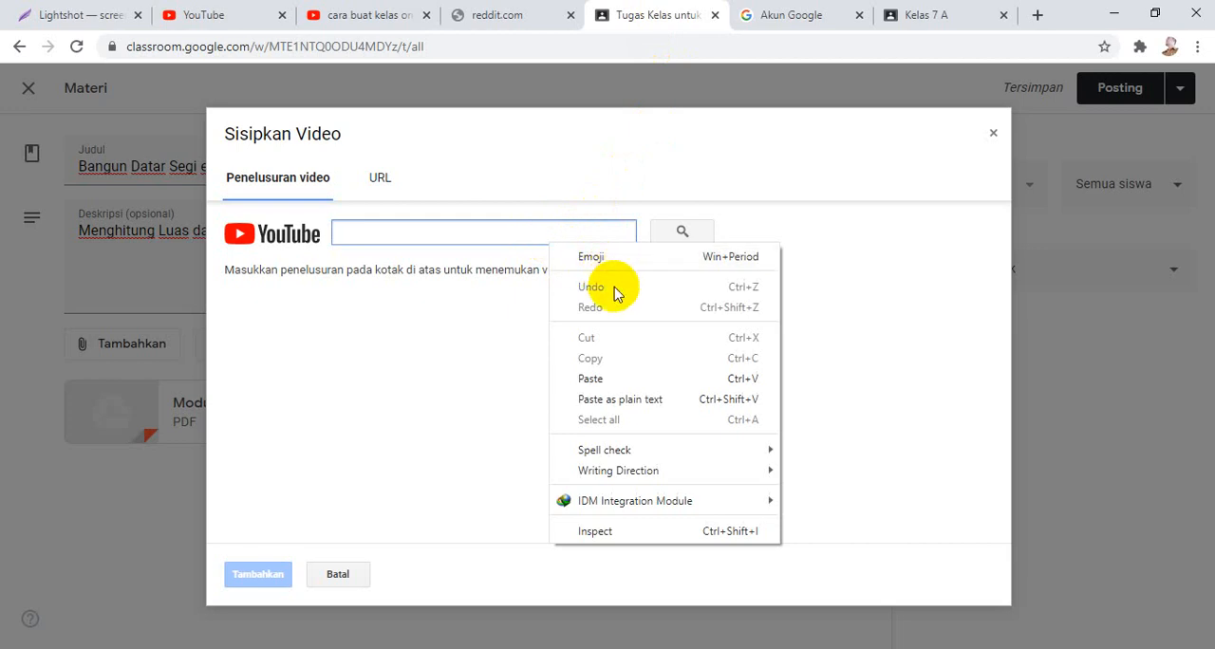
{"action": "left_click", "coordinate": [640, 380]}
{"action": "left_click", "coordinate": [664, 238]}
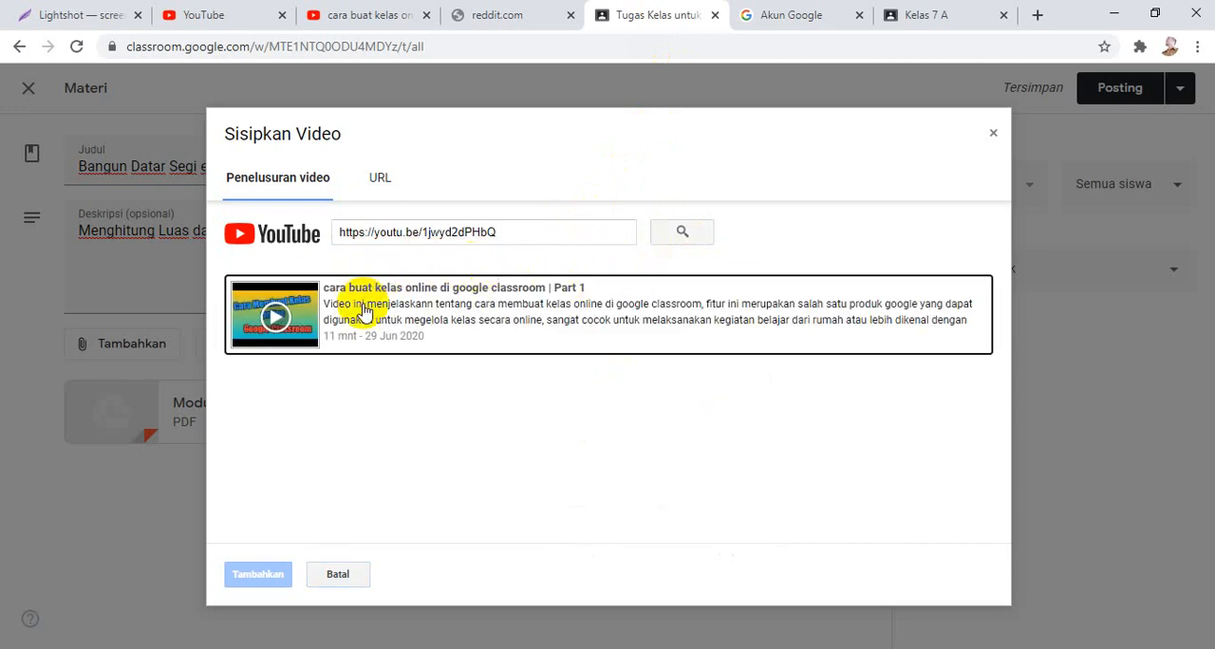
{"action": "left_click", "coordinate": [370, 295]}
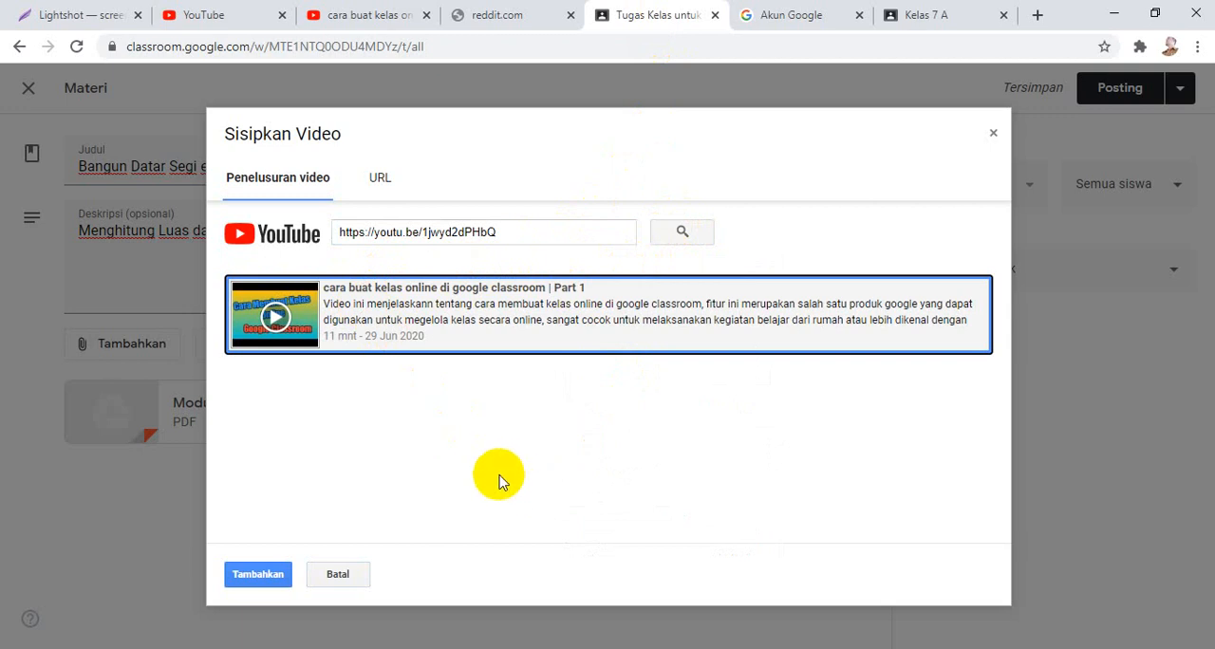
{"action": "left_click", "coordinate": [253, 579]}
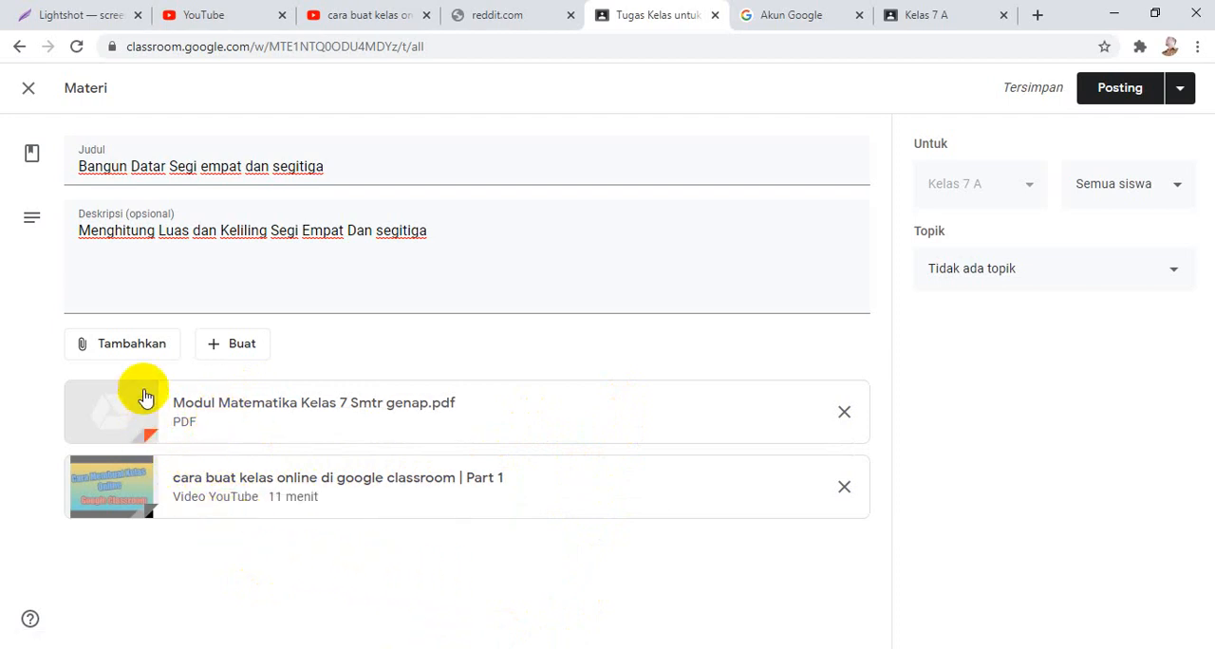
Look at the upload and Drive Saya options for attaching a Google Drive file, and leave without adding anything.
{"action": "left_click", "coordinate": [142, 349]}
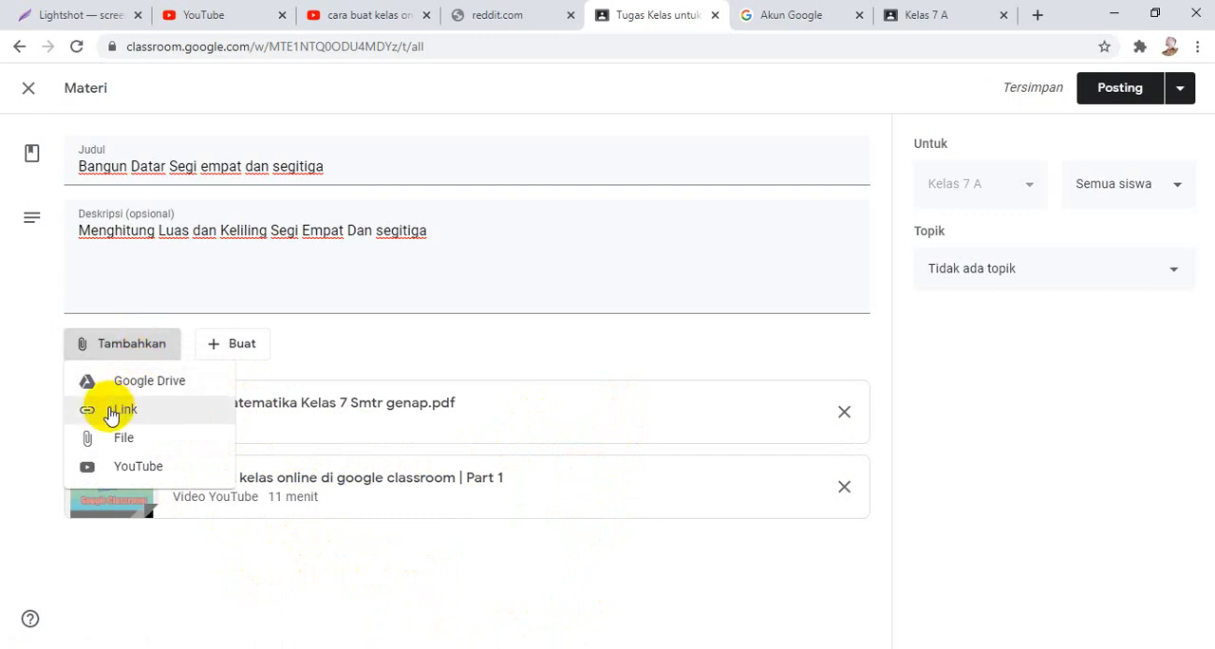
{"action": "left_click", "coordinate": [128, 384]}
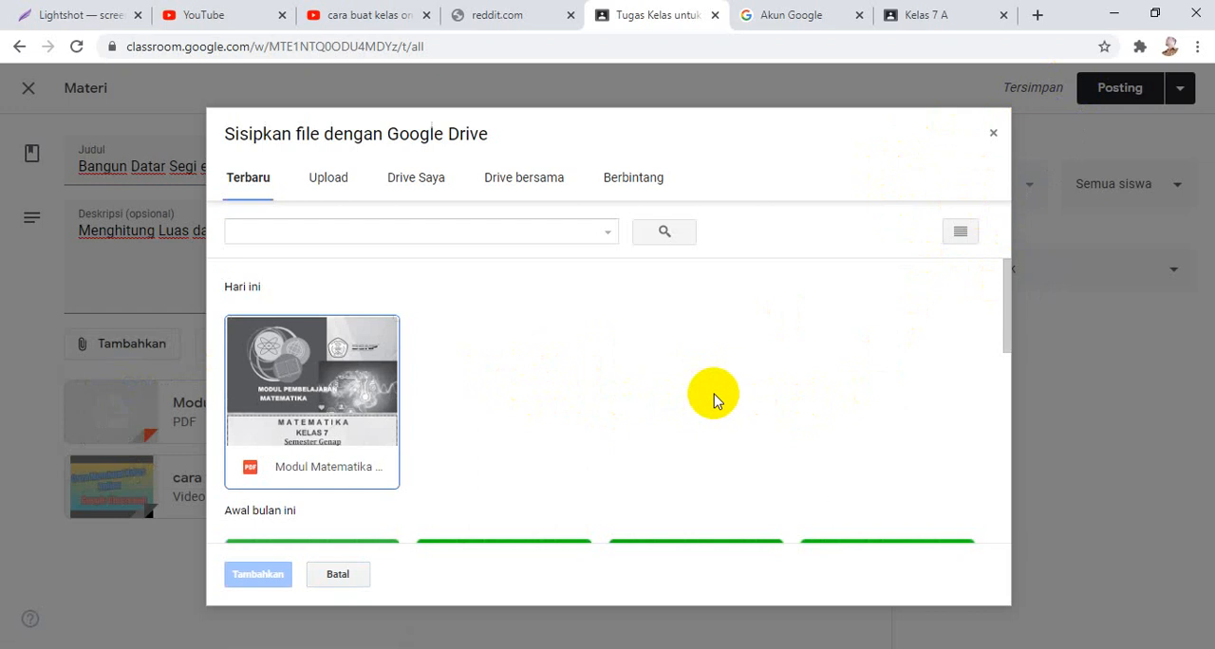
{"action": "left_click", "coordinate": [349, 187]}
{"action": "left_click", "coordinate": [419, 188]}
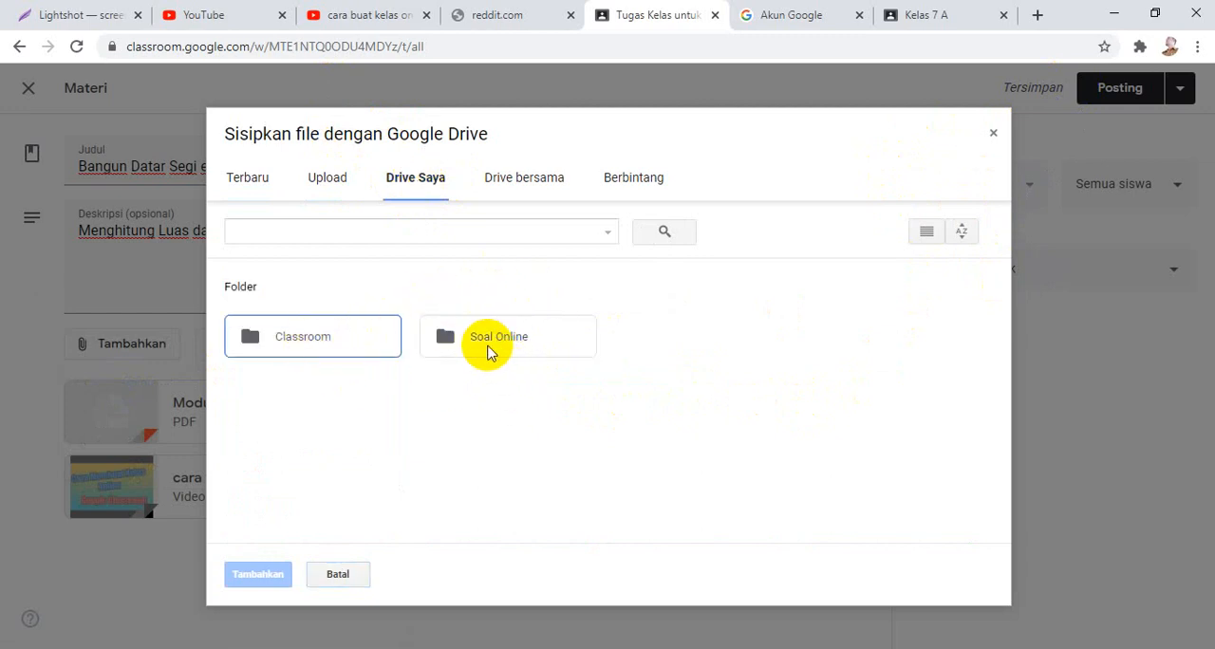
{"action": "left_click", "coordinate": [993, 133]}
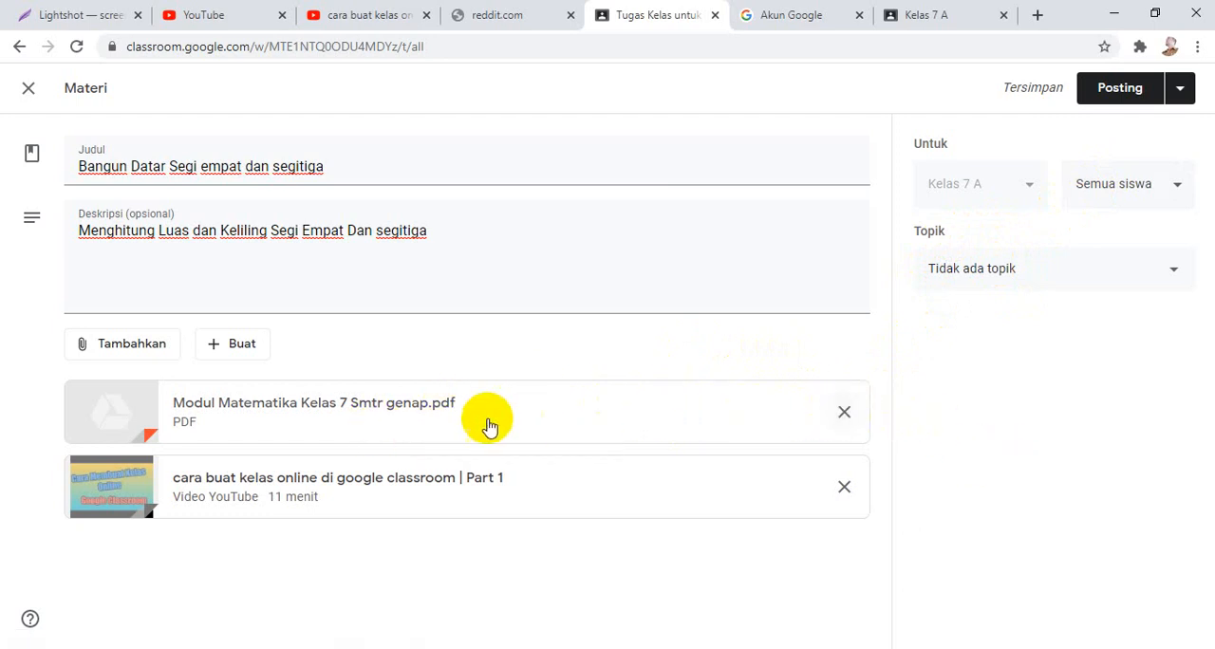
Review the file types that can be created for the material, from Dokumen to Formulir, without creating one.
{"action": "left_click", "coordinate": [235, 346]}
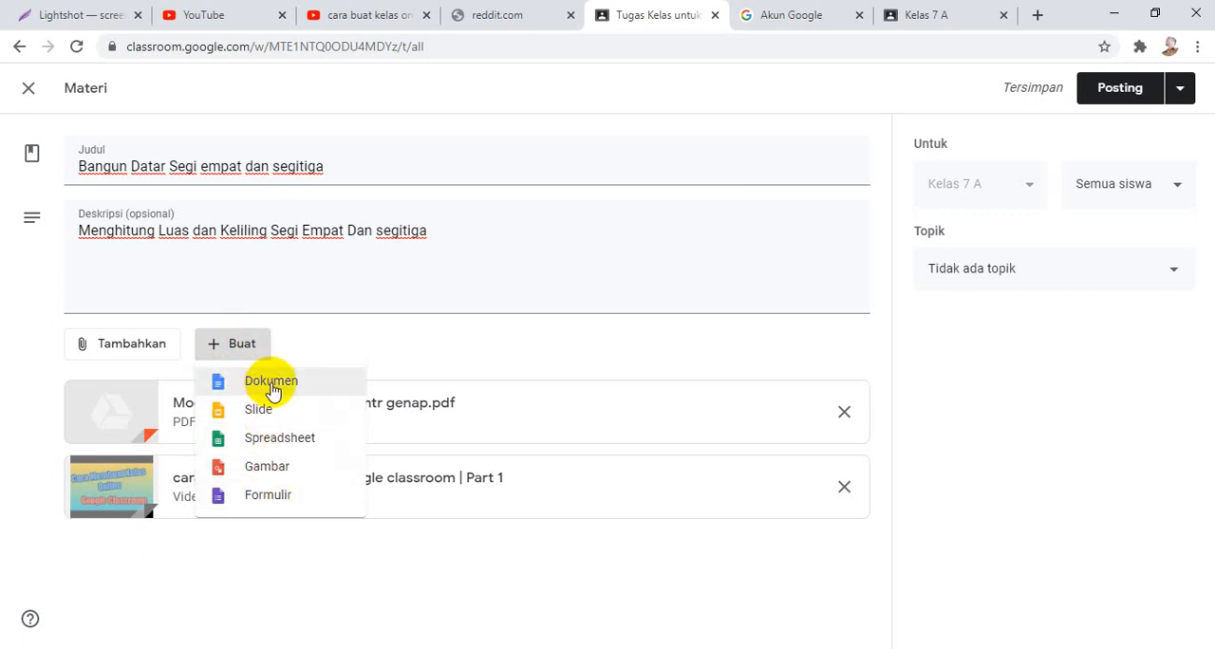
{"action": "left_click", "coordinate": [395, 349]}
{"action": "left_click", "coordinate": [231, 343]}
{"action": "left_click", "coordinate": [270, 550]}
{"action": "left_click", "coordinate": [232, 351]}
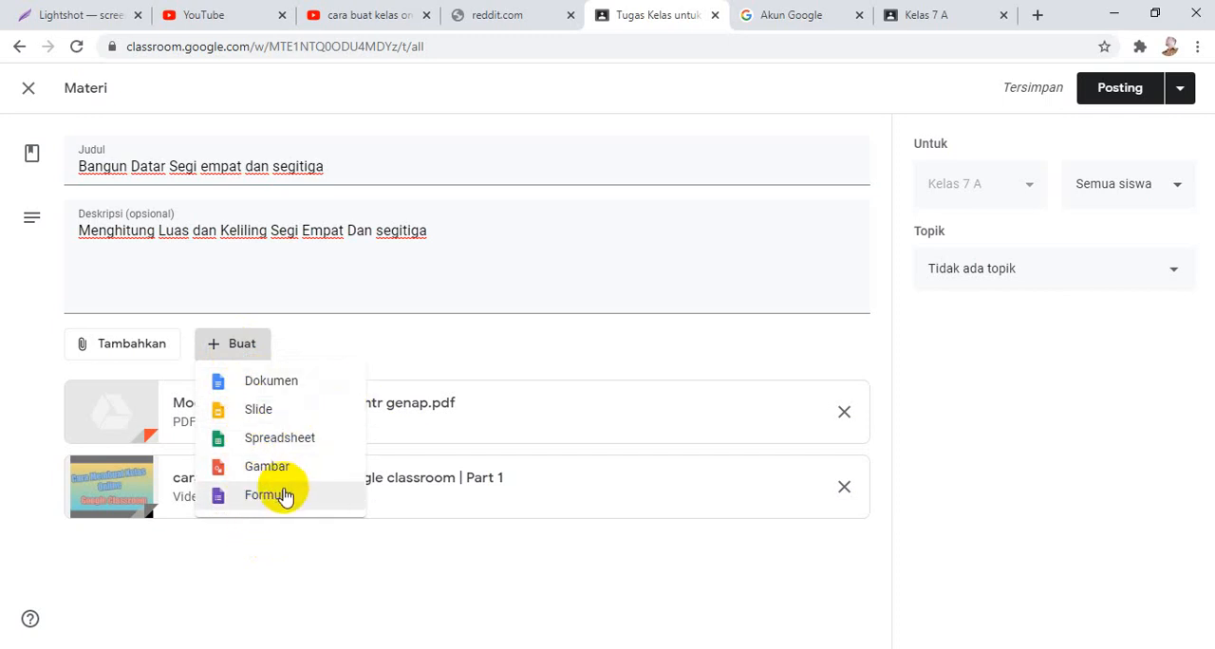
{"action": "left_click", "coordinate": [420, 334]}
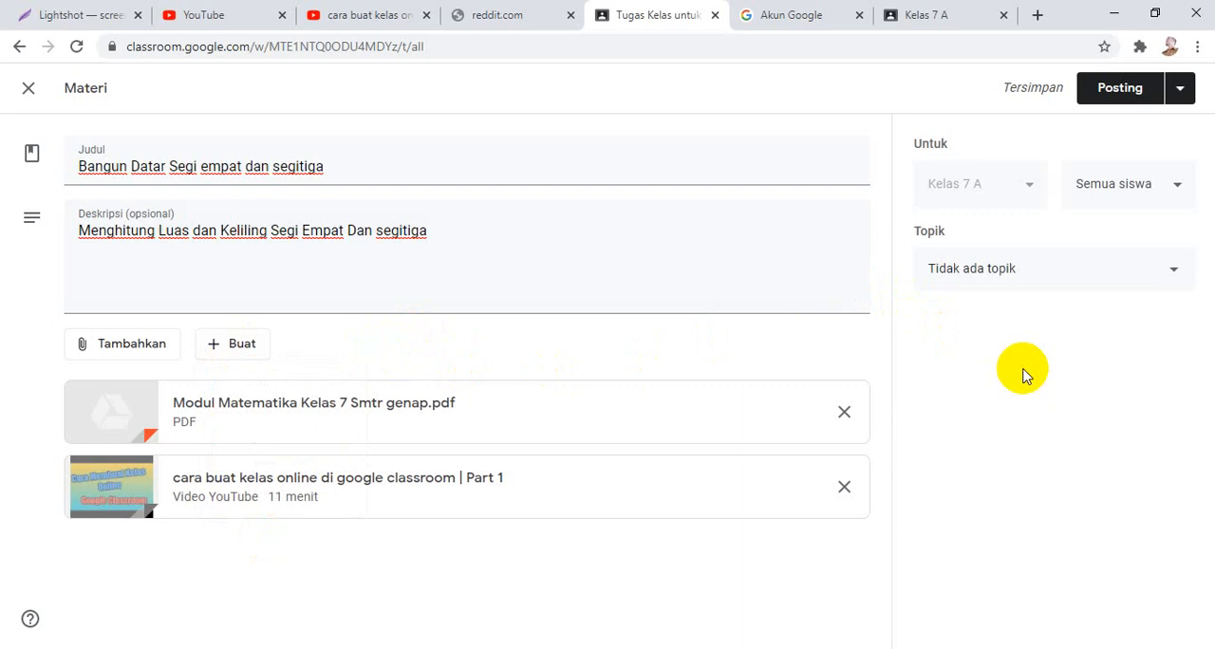
Create the topic "Luas dan Keliling Segi Empat dan segi Tiga" for the material.
{"action": "left_click", "coordinate": [1162, 285]}
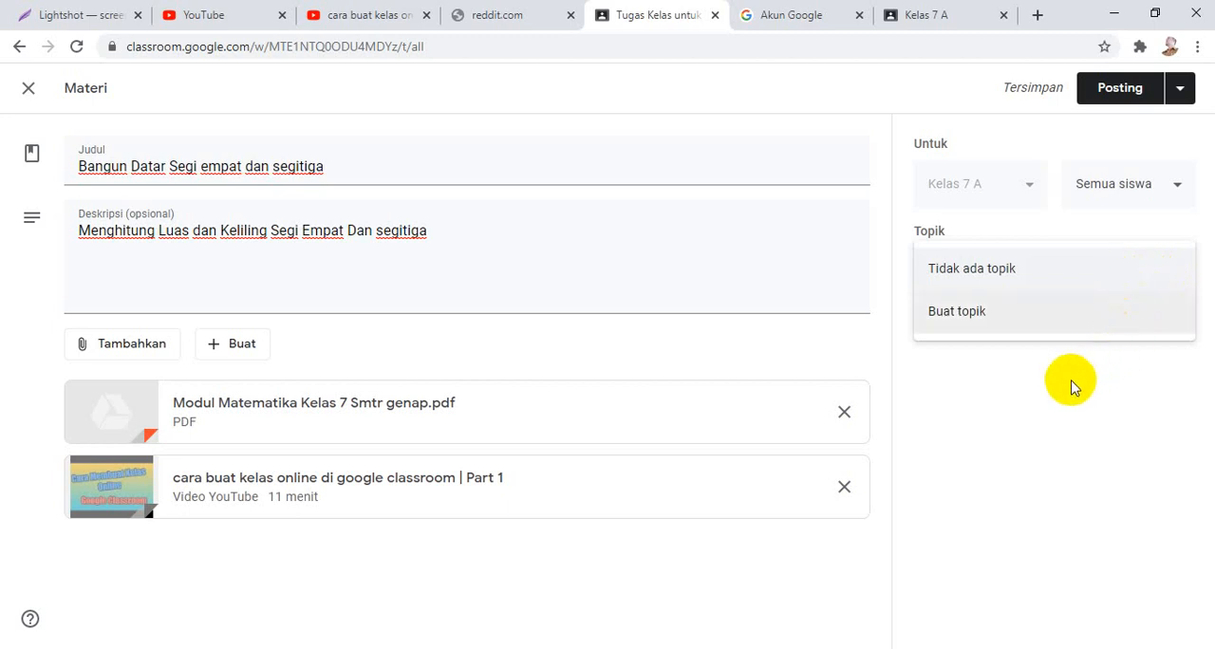
{"action": "left_click", "coordinate": [1021, 324]}
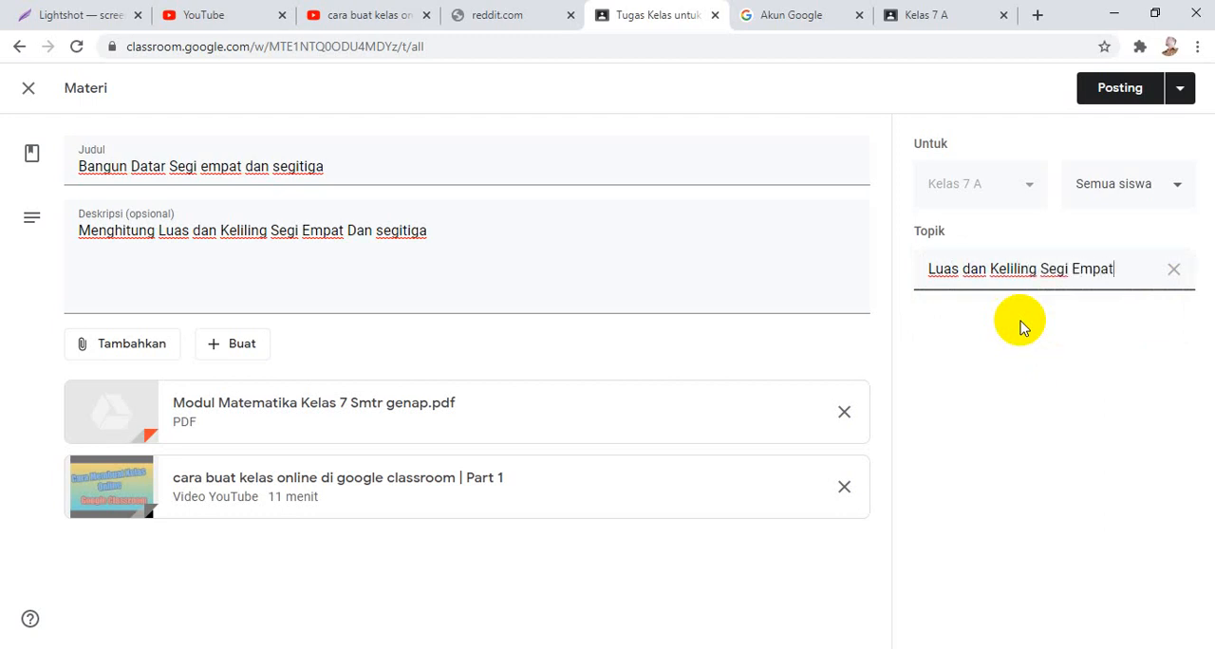
{"action": "type", "text": "segi Tiga"}
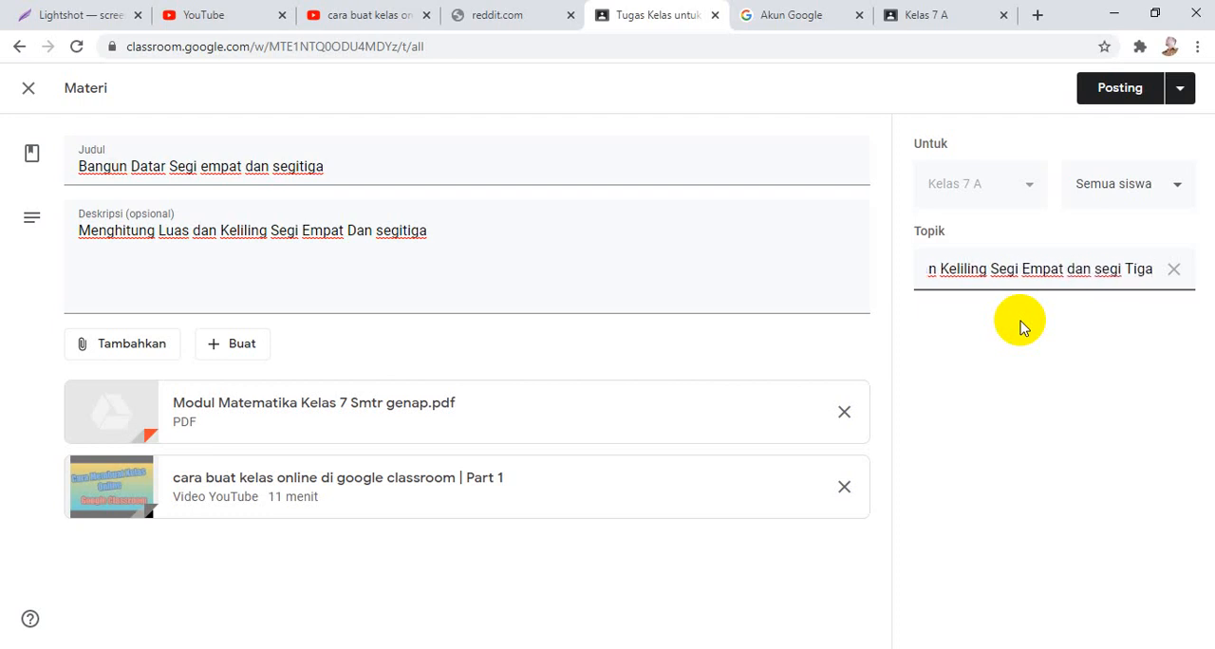
{"action": "left_click", "coordinate": [1088, 329]}
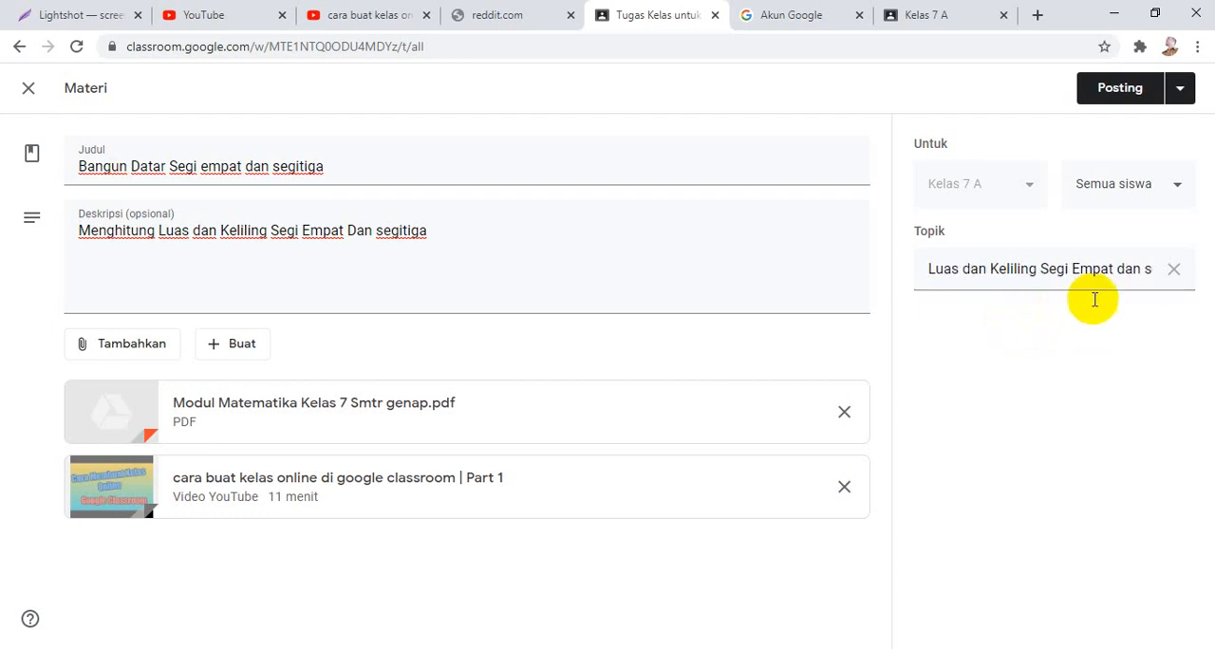
Check which students the material is assigned to, without changing the selection.
{"action": "left_click", "coordinate": [1168, 194]}
{"action": "left_click", "coordinate": [1089, 314]}
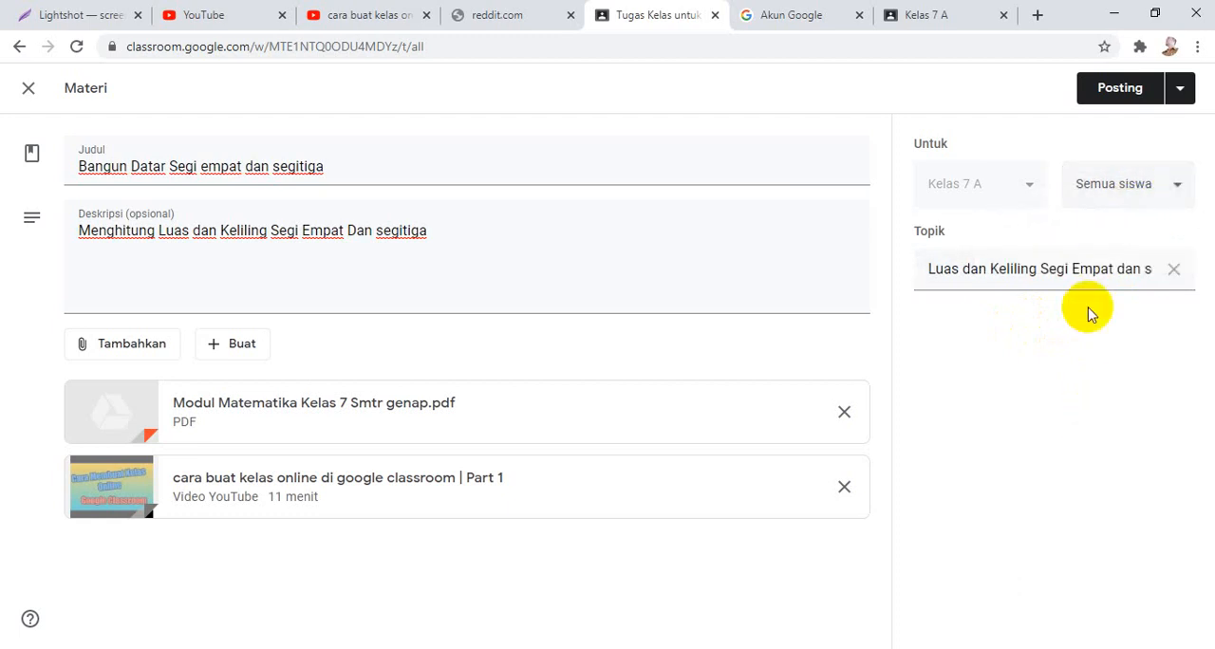
{"action": "left_click", "coordinate": [1102, 189]}
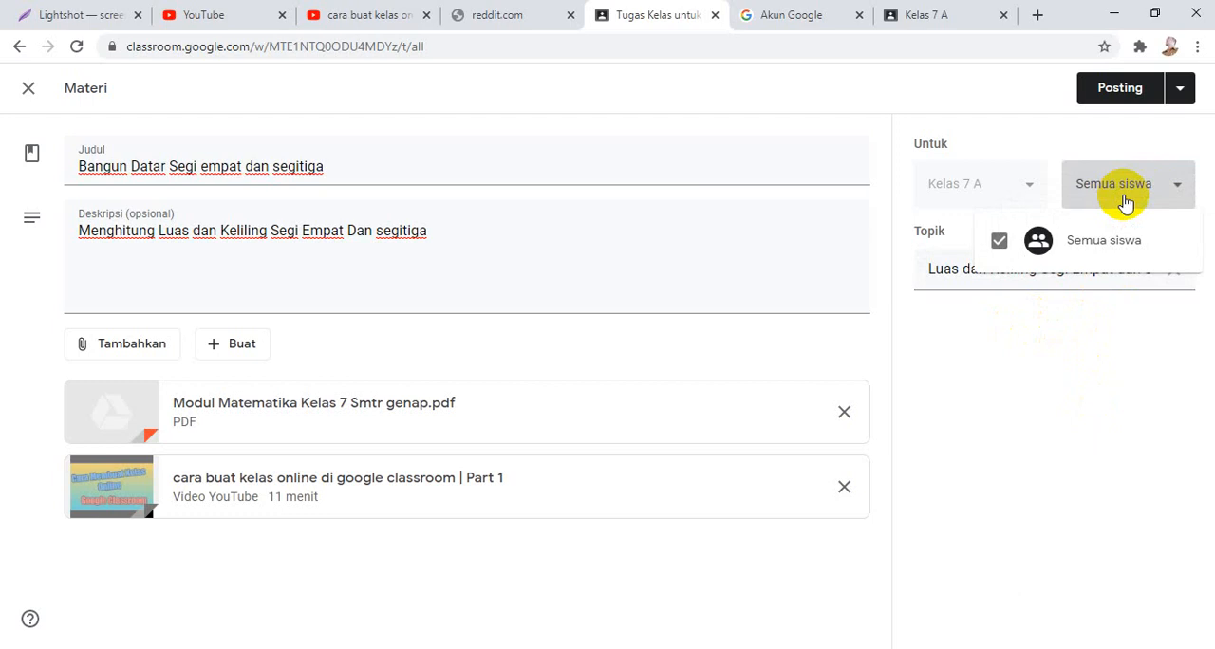
{"action": "left_click", "coordinate": [1085, 324]}
{"action": "left_click", "coordinate": [1168, 182]}
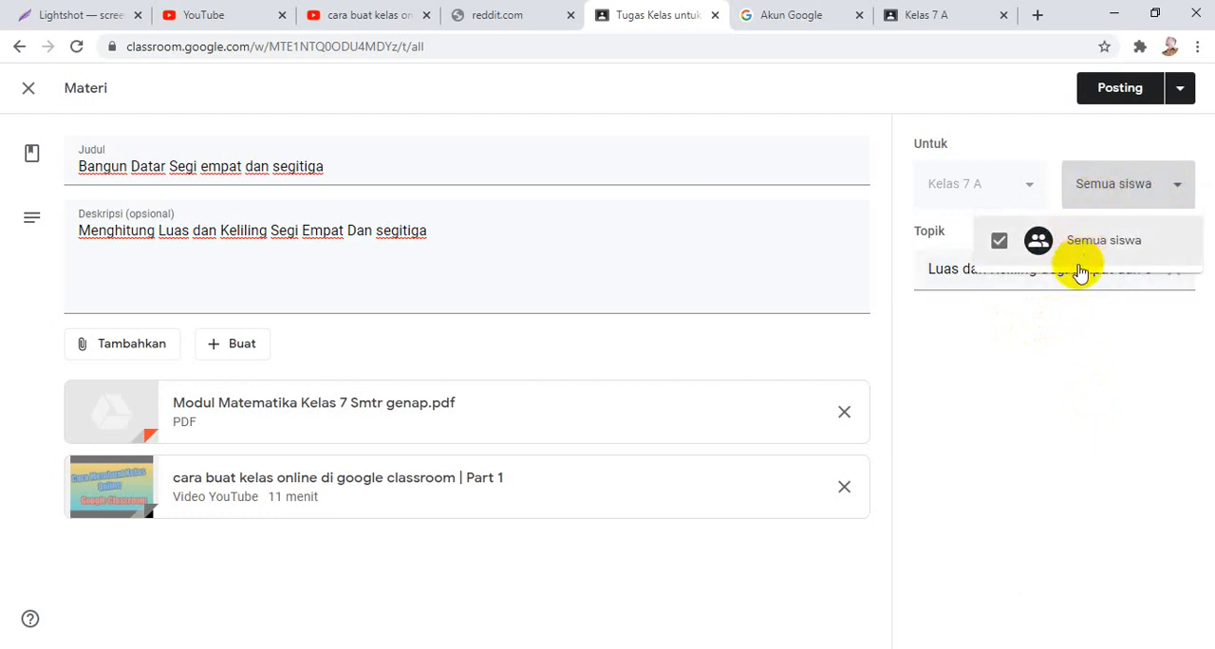
{"action": "left_click", "coordinate": [1076, 338]}
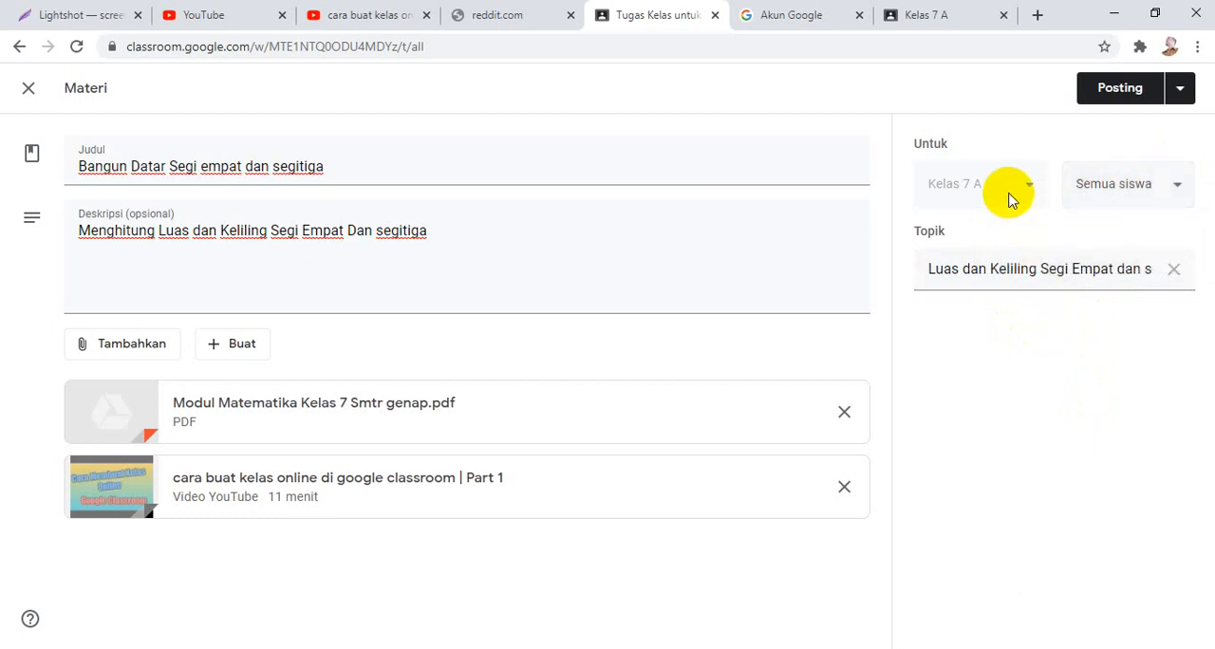
Look at the date and time options for scheduling the material, and cancel the scheduling.
{"action": "left_click", "coordinate": [1180, 89]}
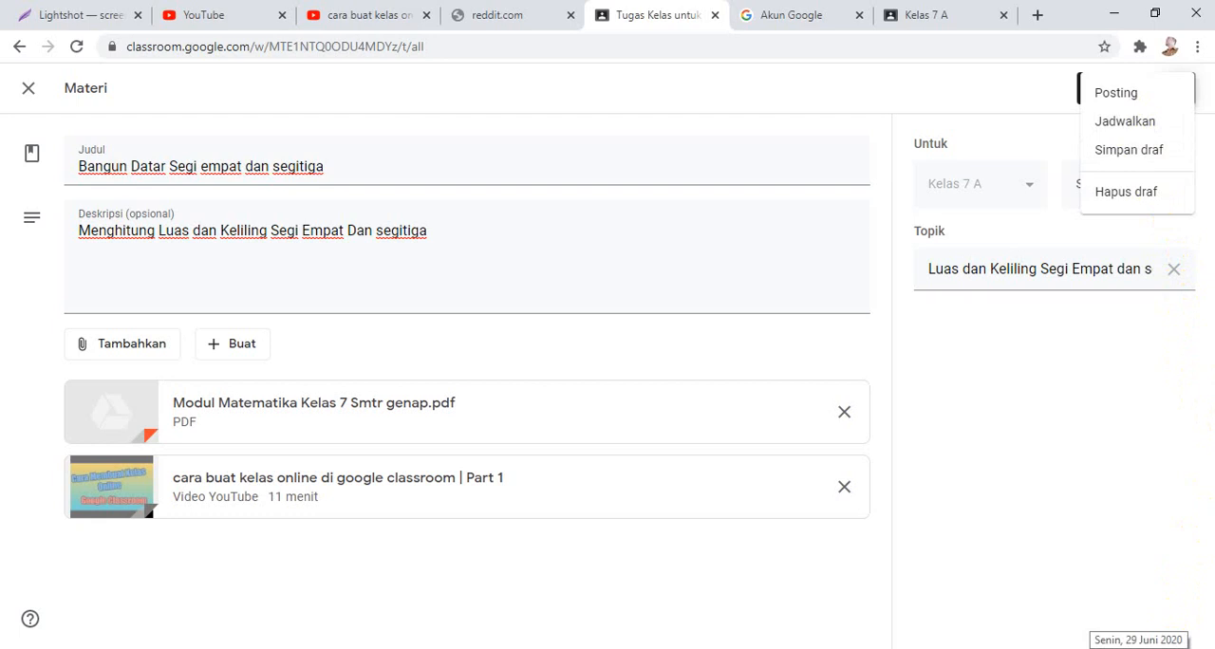
{"action": "left_click", "coordinate": [1124, 124]}
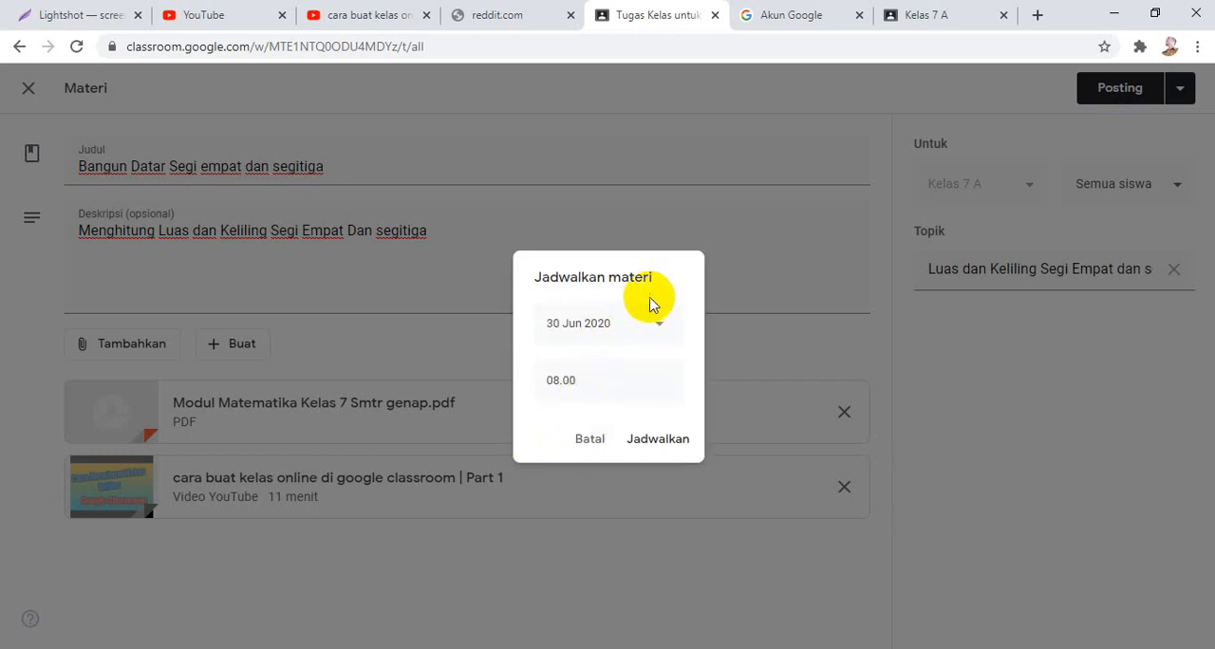
{"action": "left_click", "coordinate": [657, 324]}
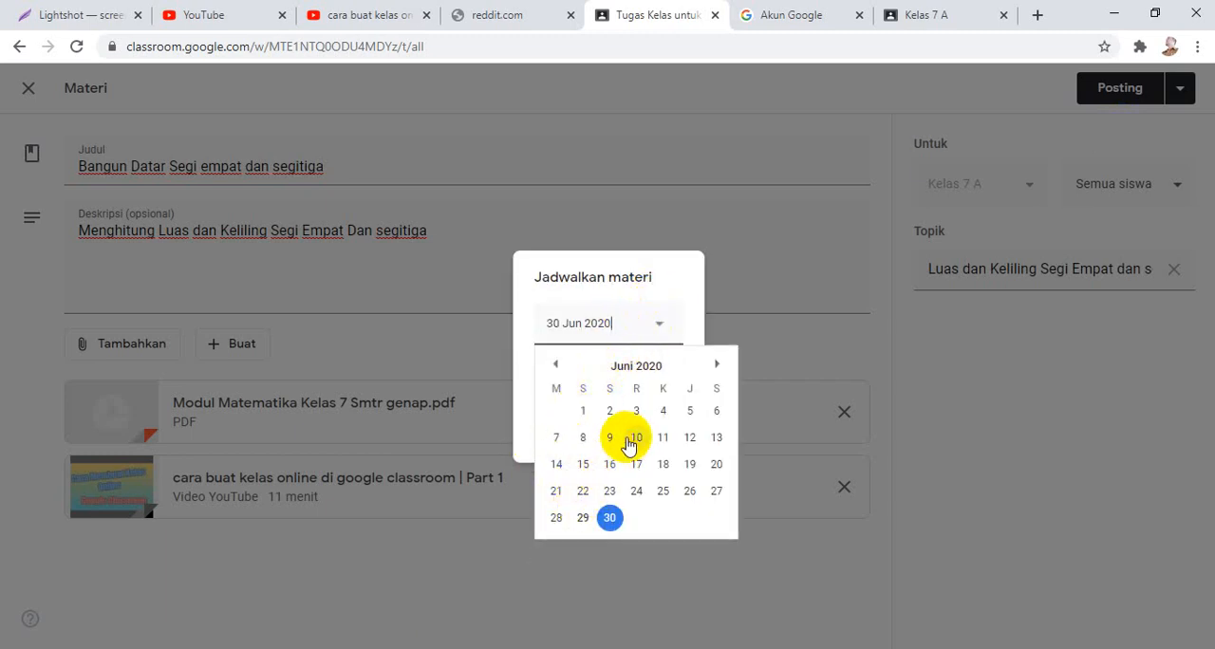
{"action": "left_click", "coordinate": [684, 289]}
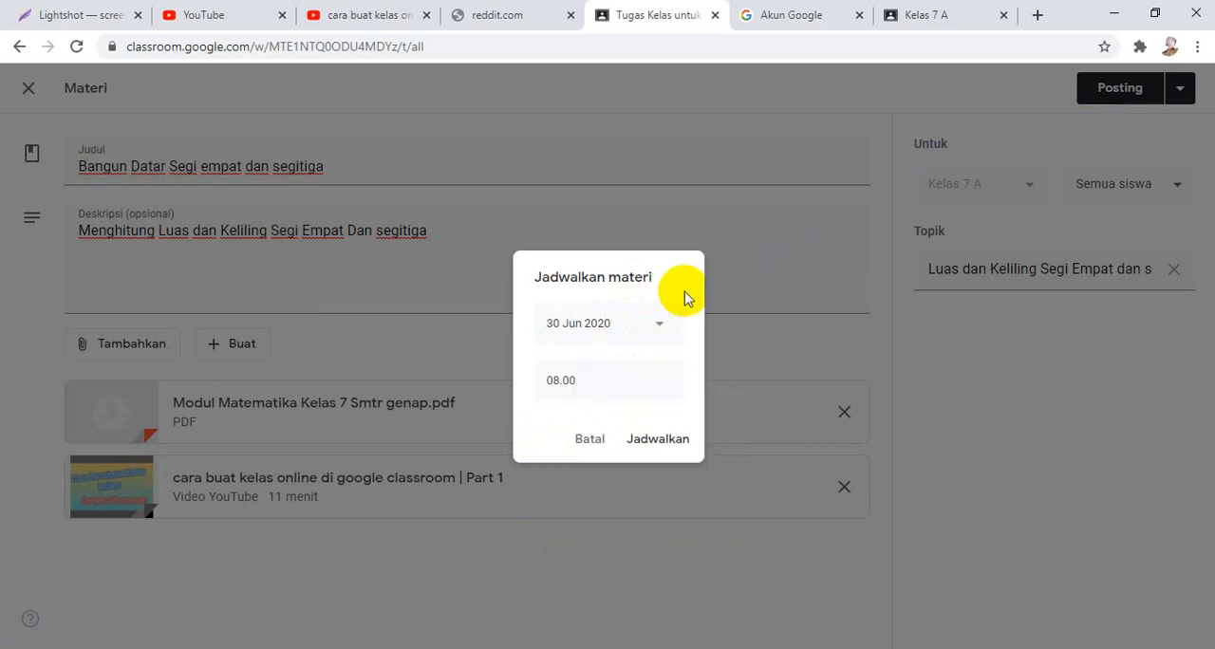
{"action": "left_click", "coordinate": [592, 441]}
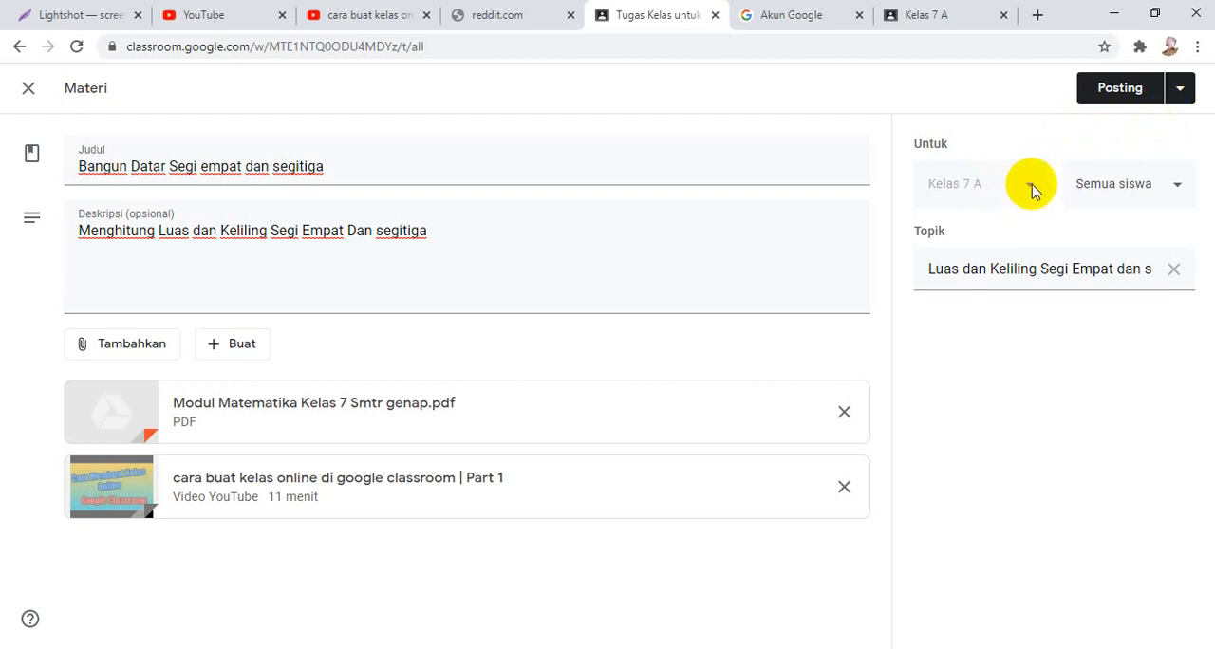
Save the material as a draft and bring up the main Classroom navigation.
{"action": "left_click", "coordinate": [1179, 92]}
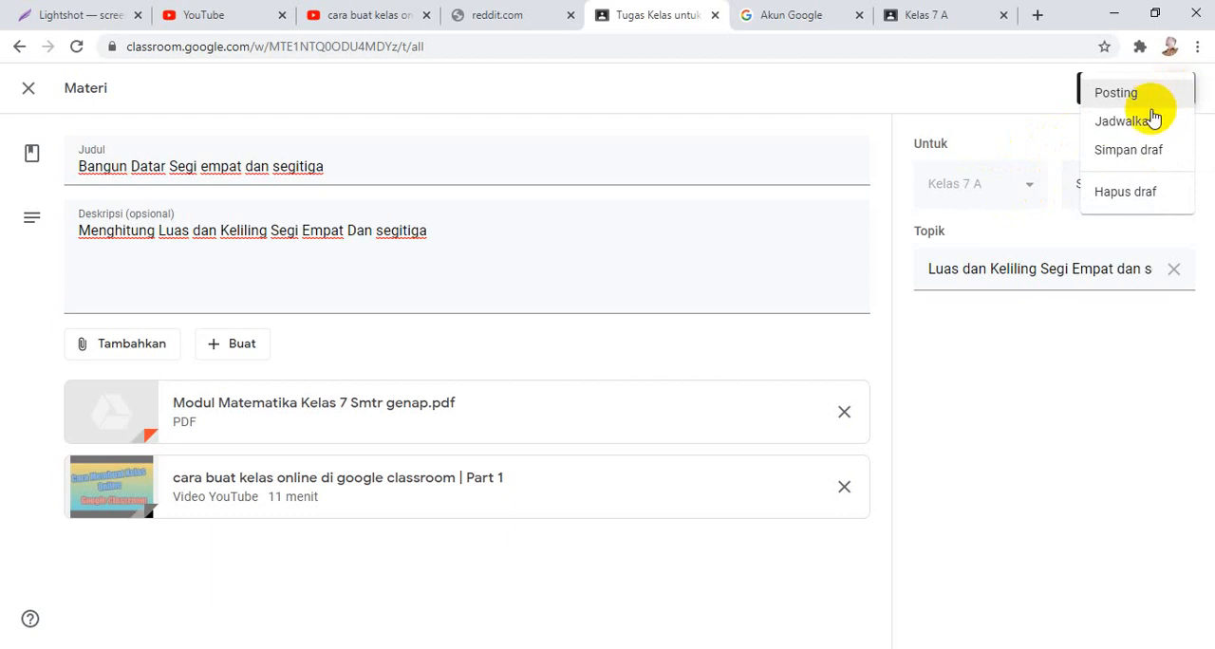
{"action": "left_click", "coordinate": [1138, 166]}
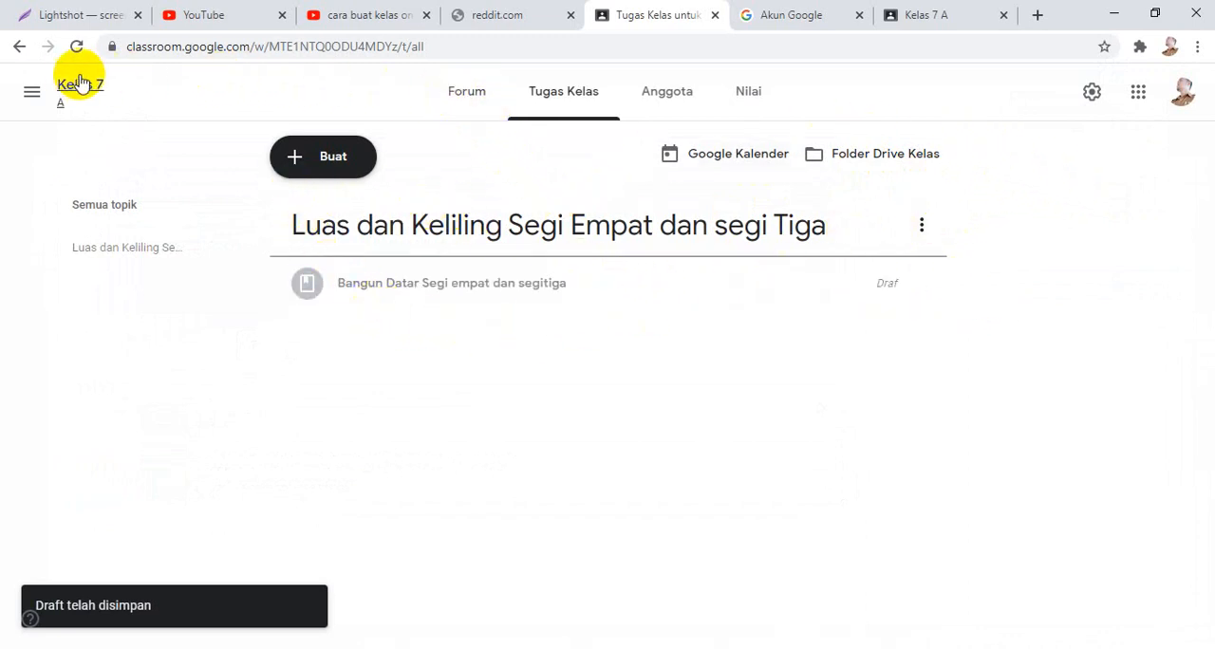
{"action": "left_click", "coordinate": [32, 96]}
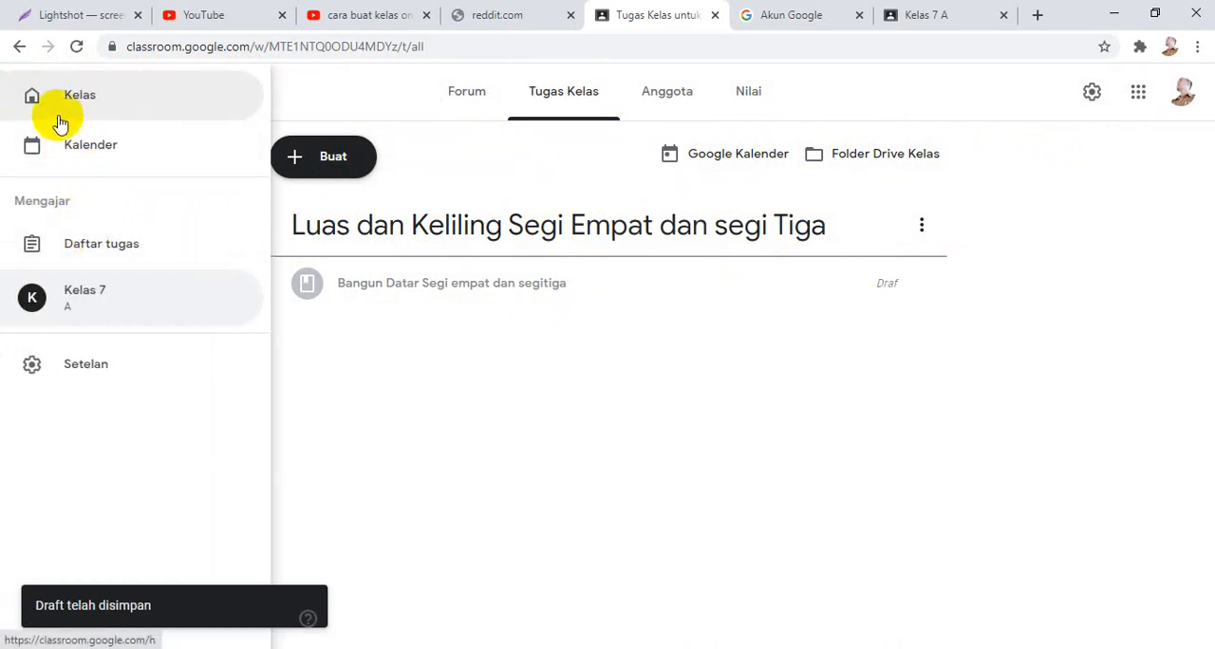
Start creating a new class from the class overview and accept the notice about using Classroom at school with students.
{"action": "left_click", "coordinate": [60, 106]}
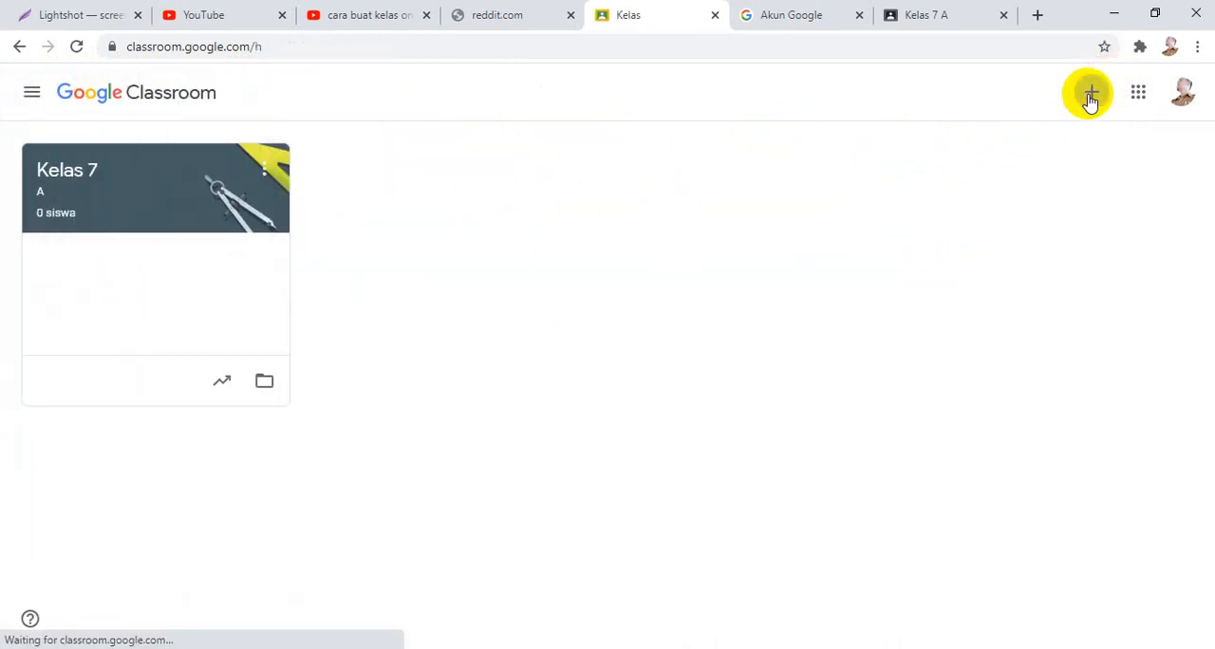
{"action": "left_click", "coordinate": [1091, 95]}
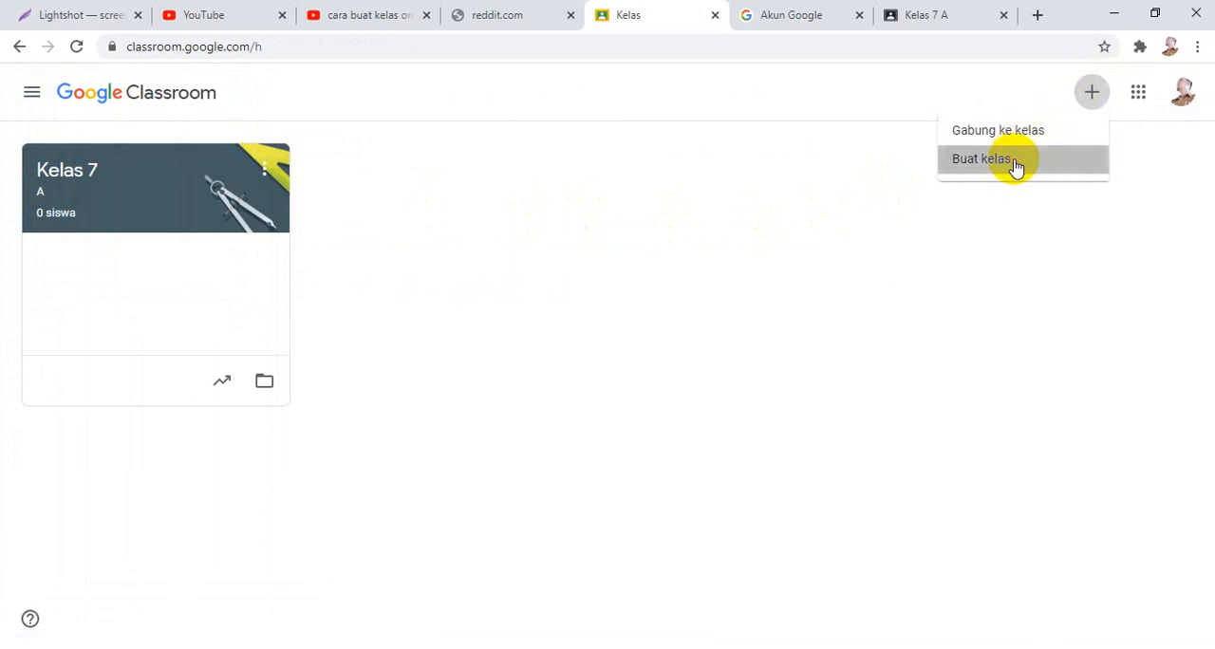
{"action": "left_click", "coordinate": [1016, 163]}
{"action": "left_click", "coordinate": [513, 463]}
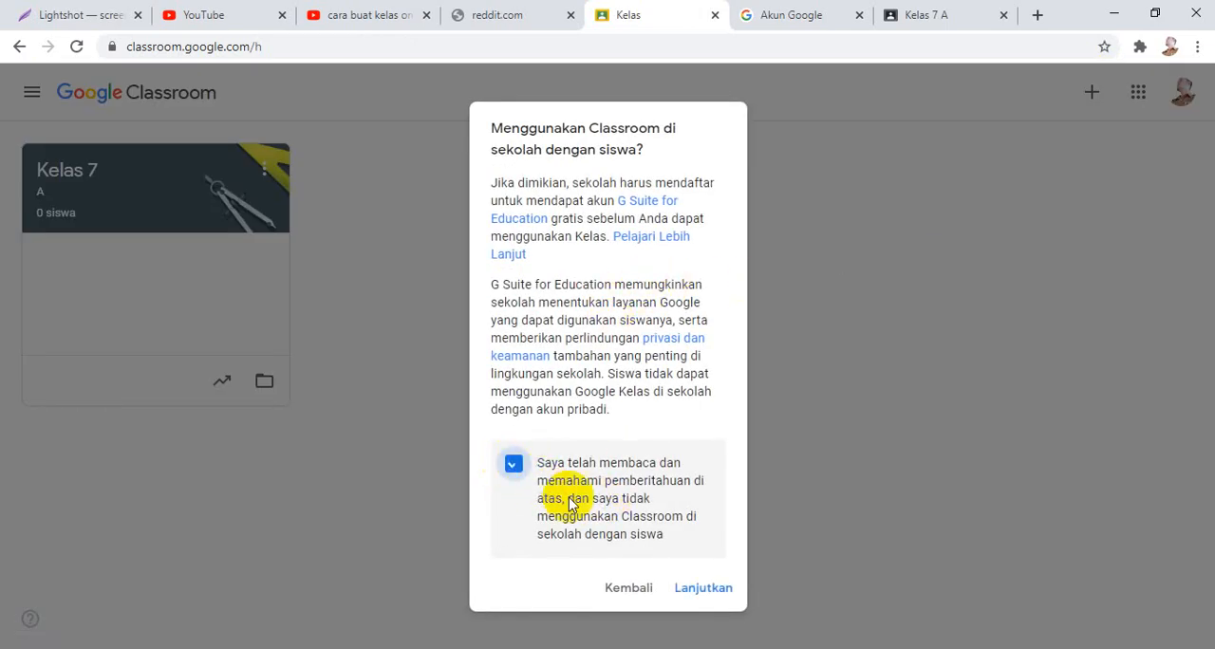
{"action": "left_click", "coordinate": [679, 586]}
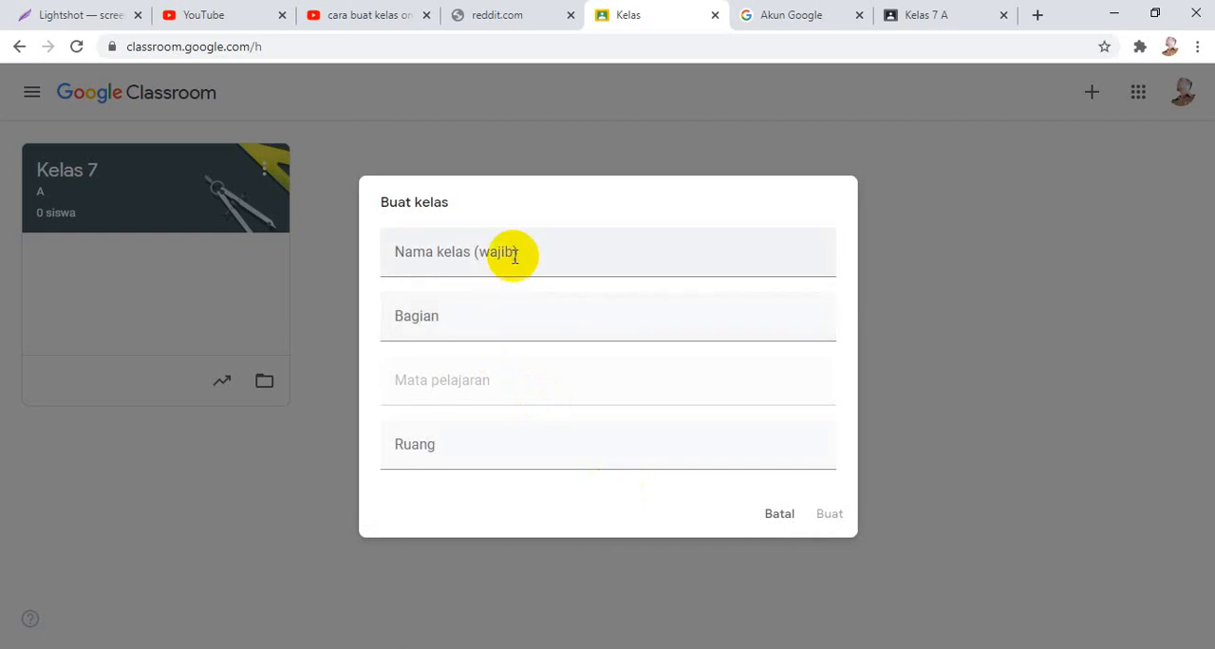
Create the class "Kelas 7" with section B, subject Matematika and room 7.
{"action": "left_click", "coordinate": [514, 256]}
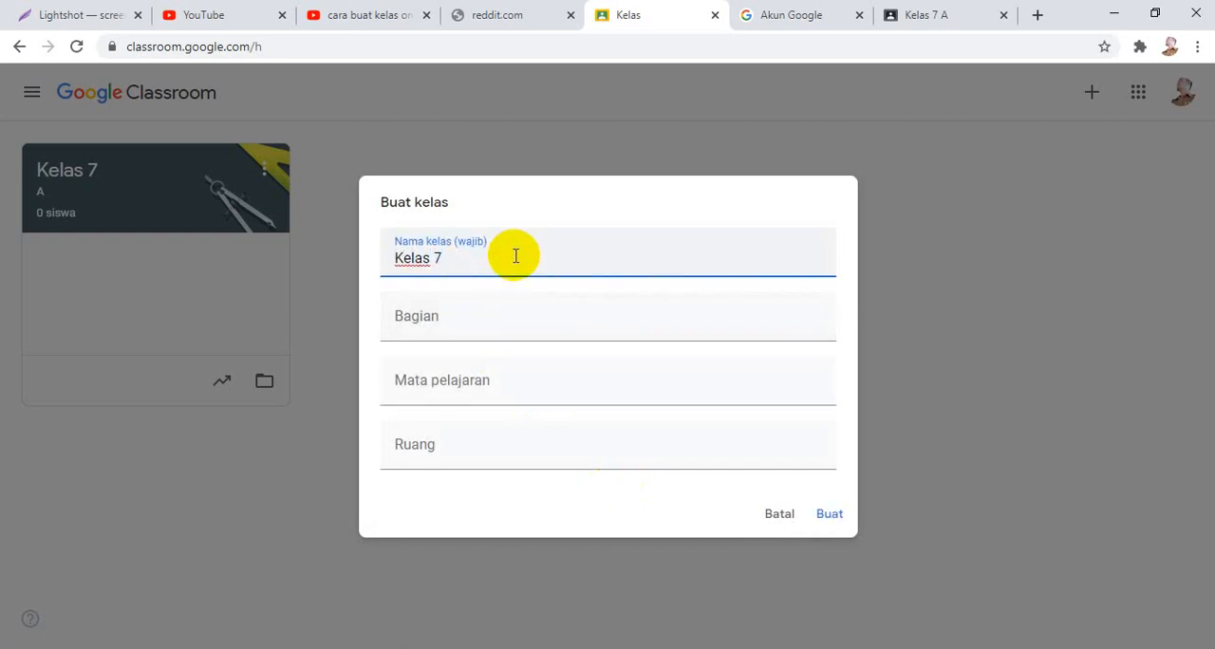
{"action": "left_click", "coordinate": [511, 317]}
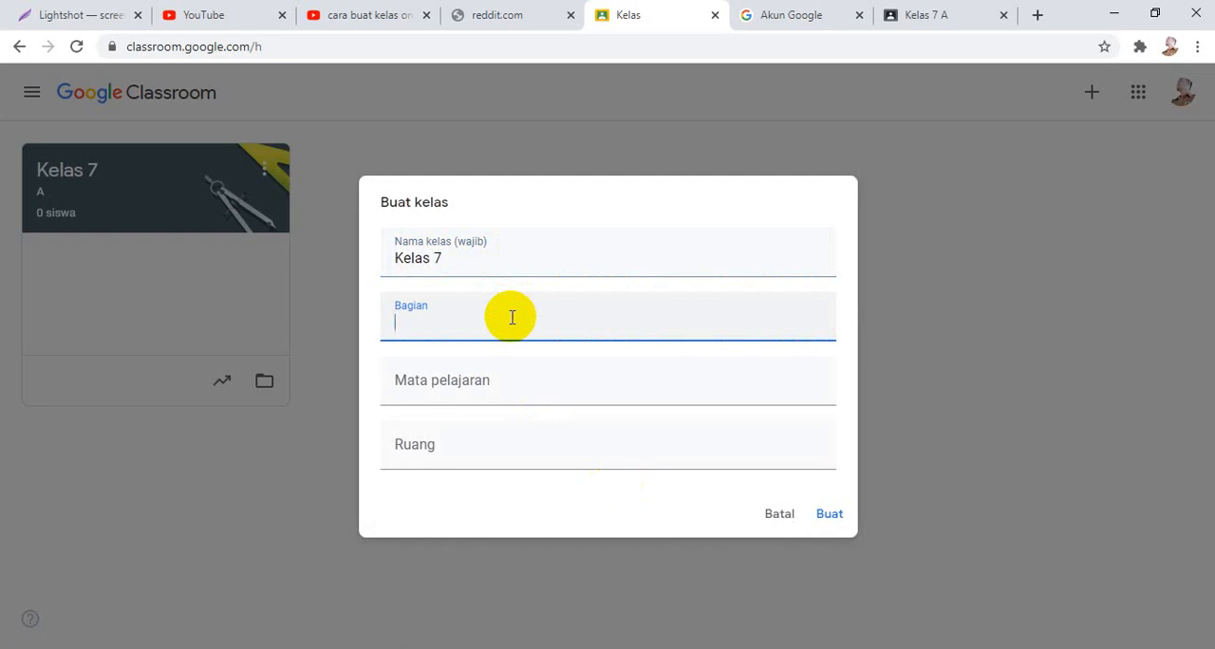
{"action": "left_click", "coordinate": [547, 390]}
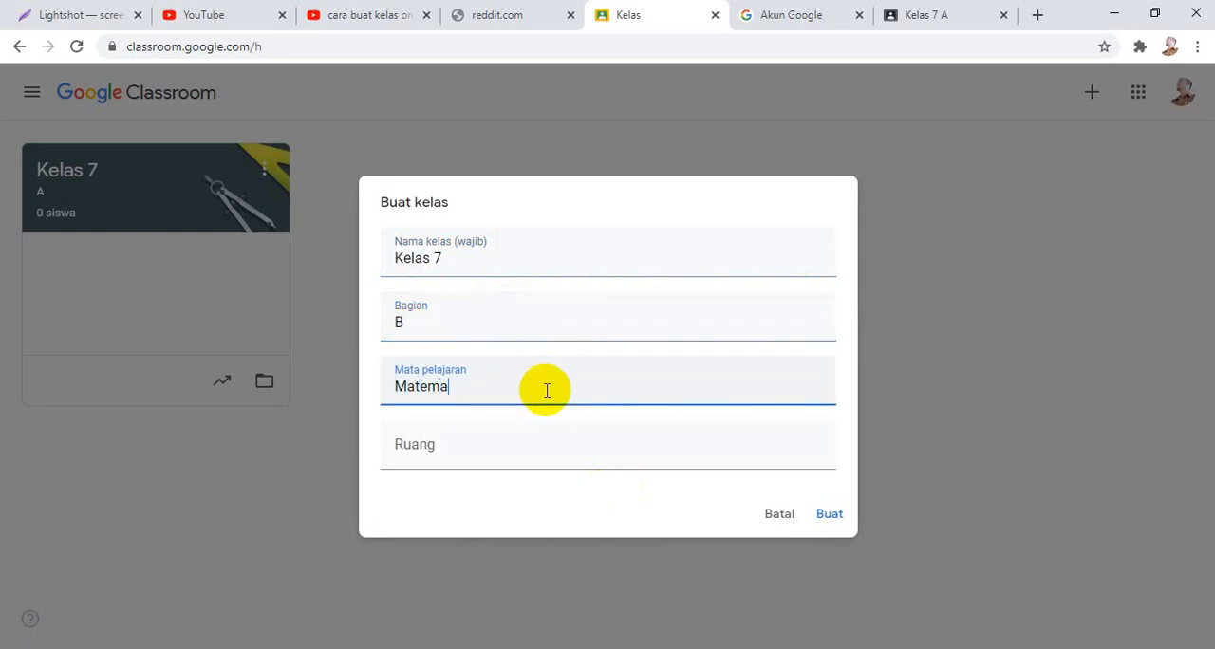
{"action": "left_click", "coordinate": [541, 448]}
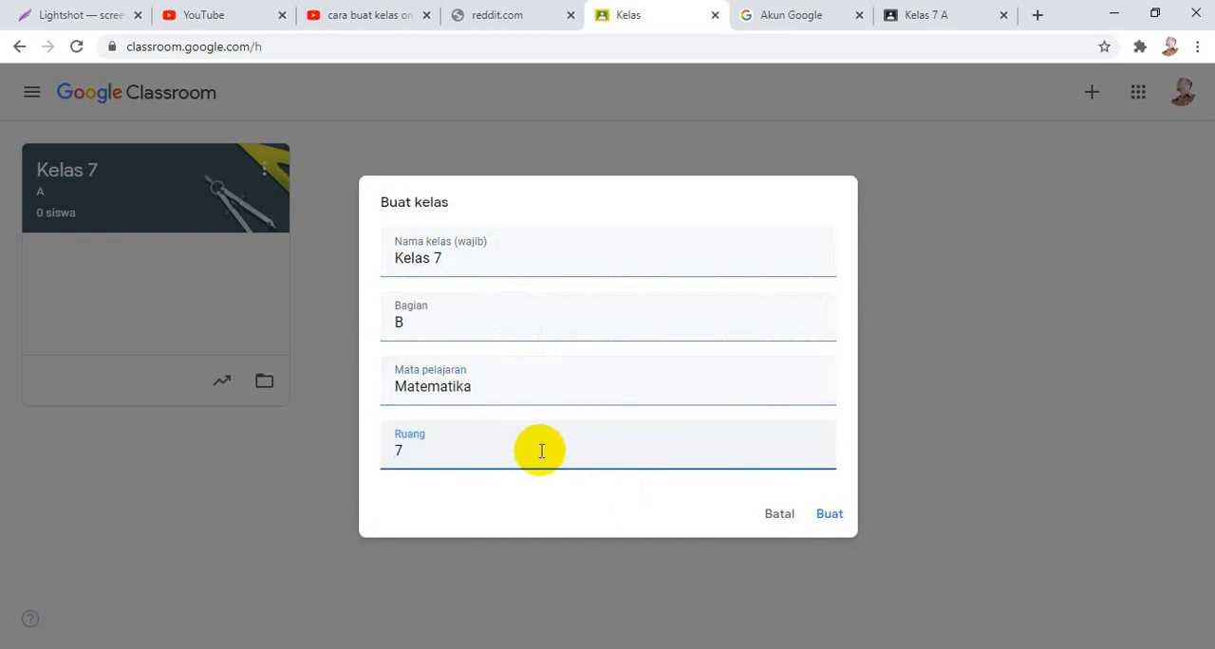
{"action": "left_click", "coordinate": [828, 516]}
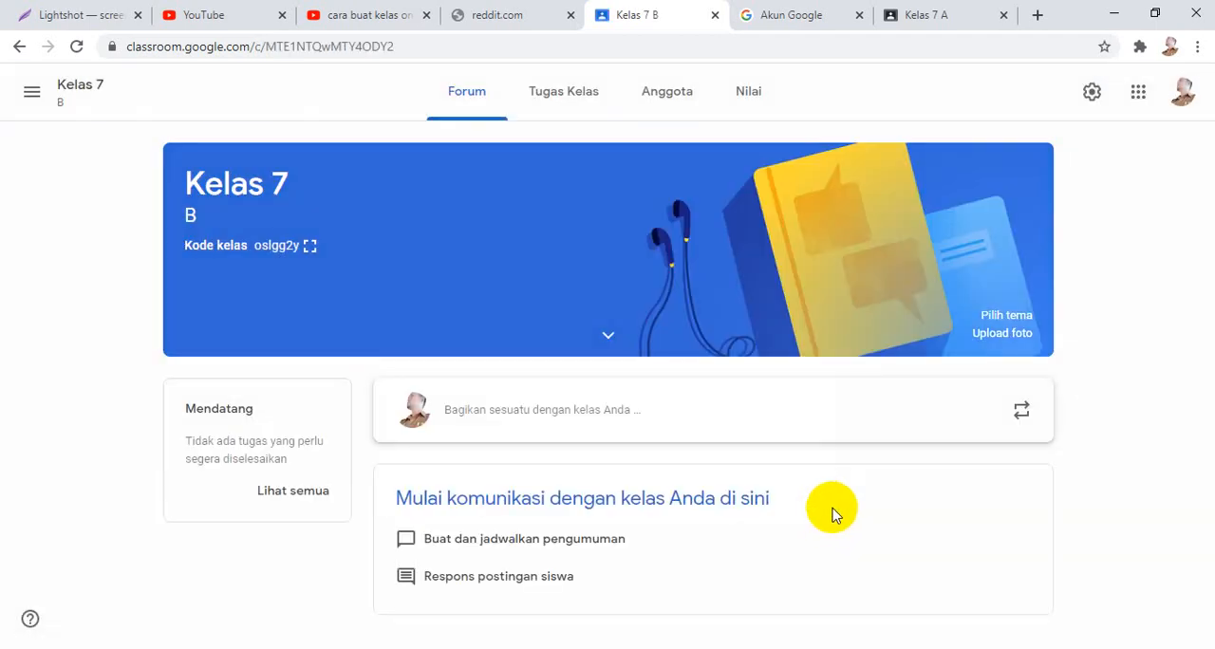
View the Tugas Kelas page of the new Kelas 7 B class.
{"action": "left_click", "coordinate": [33, 93]}
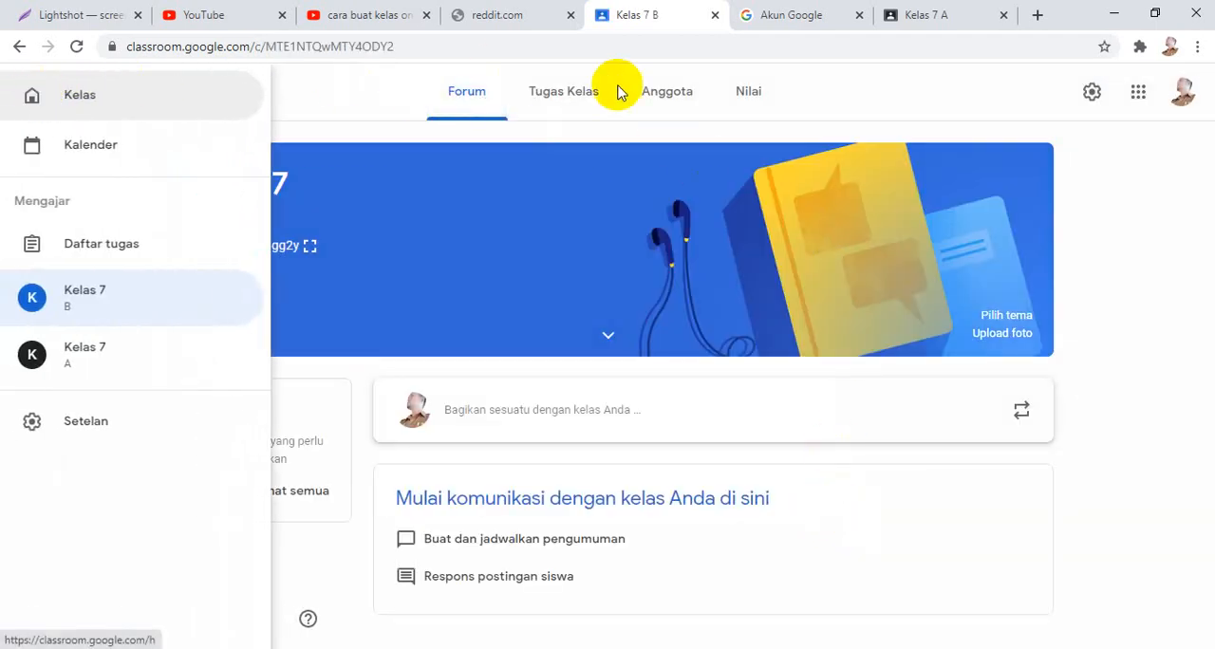
{"action": "left_click", "coordinate": [573, 92]}
{"action": "left_click", "coordinate": [572, 92]}
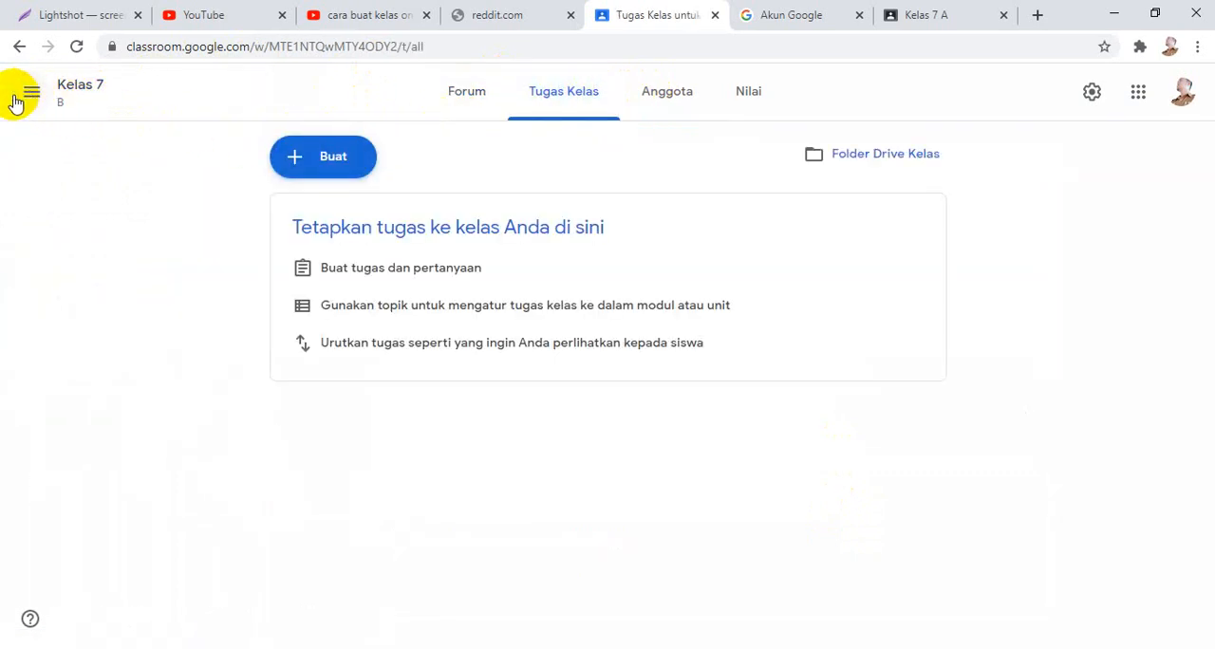
Look at the teacher's Daftar tugas for work awaiting review, filtered to Kelas 7 B.
{"action": "left_click", "coordinate": [29, 97]}
{"action": "left_click", "coordinate": [84, 243]}
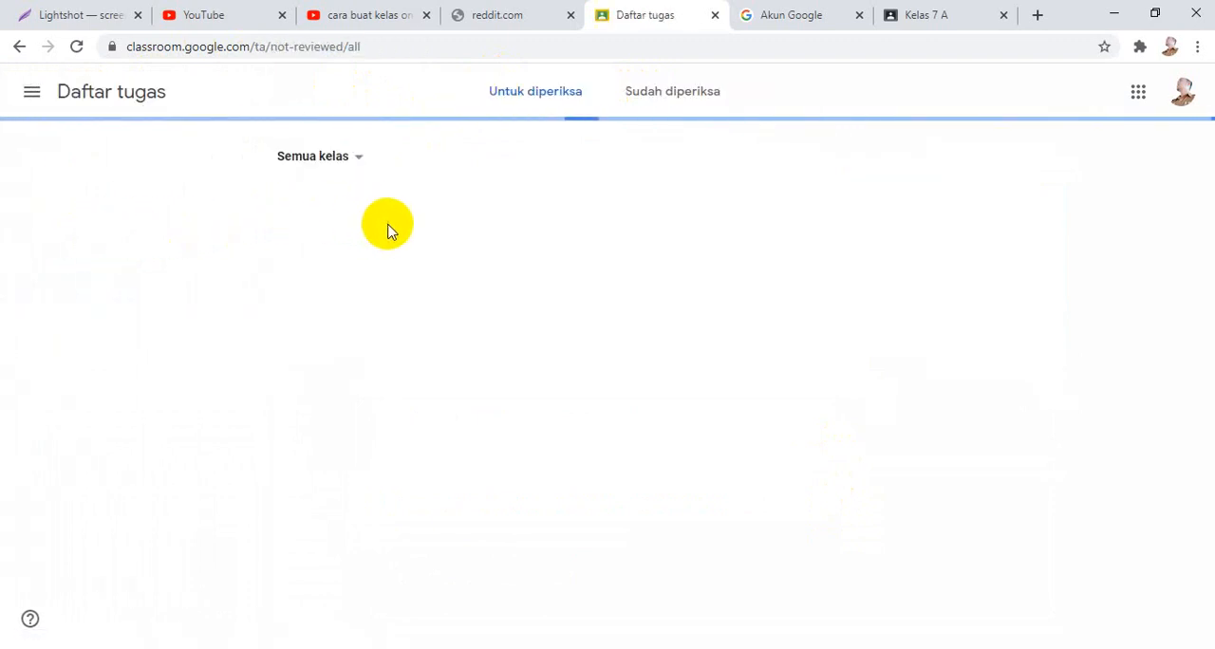
{"action": "left_click", "coordinate": [357, 158]}
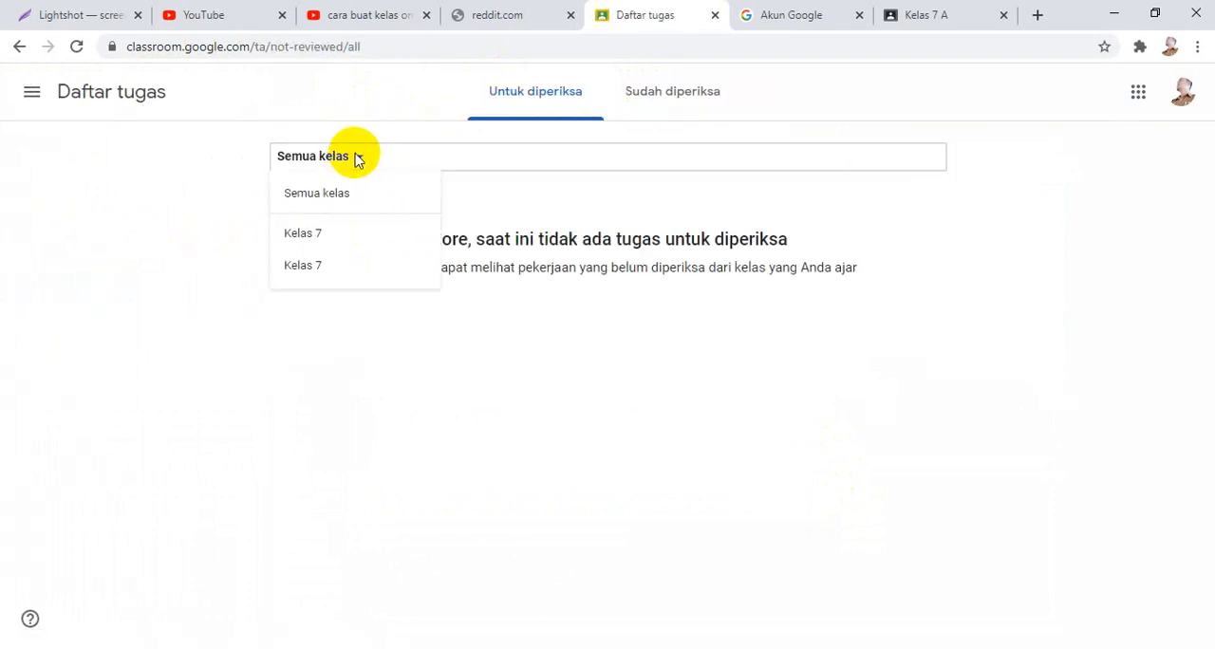
{"action": "left_click", "coordinate": [318, 237]}
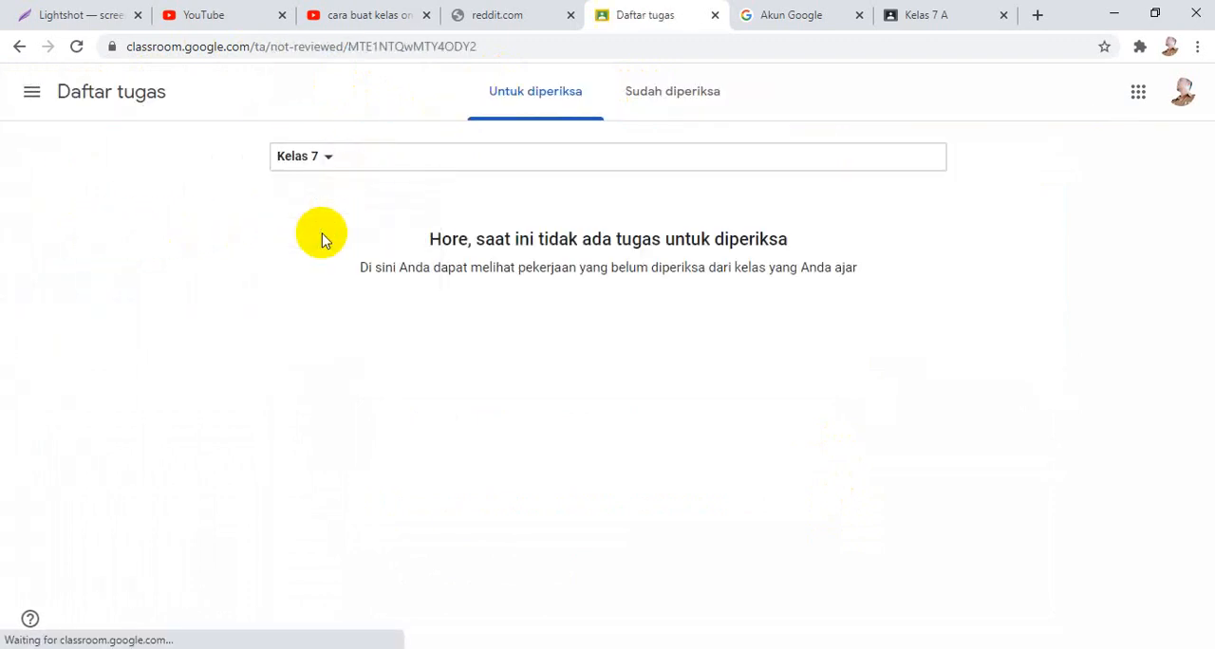
Open the draft material "Bangun Datar Segi empat dan segitiga" in Kelas 7 A for editing.
{"action": "left_click", "coordinate": [32, 91]}
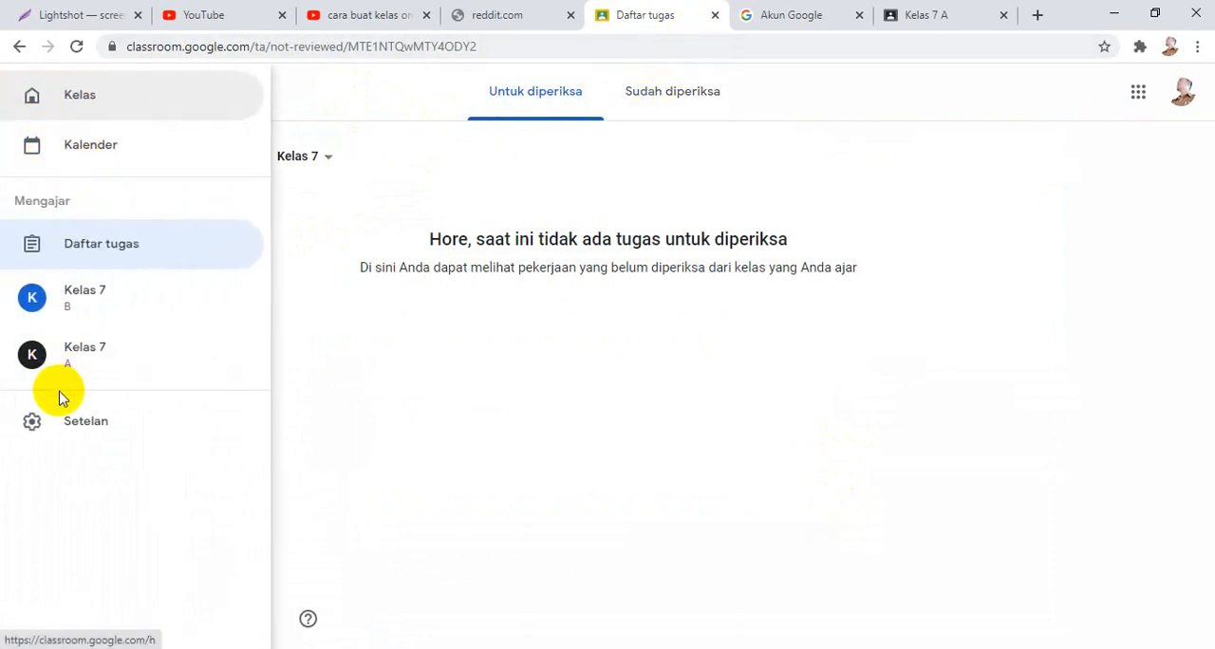
{"action": "left_click", "coordinate": [70, 352]}
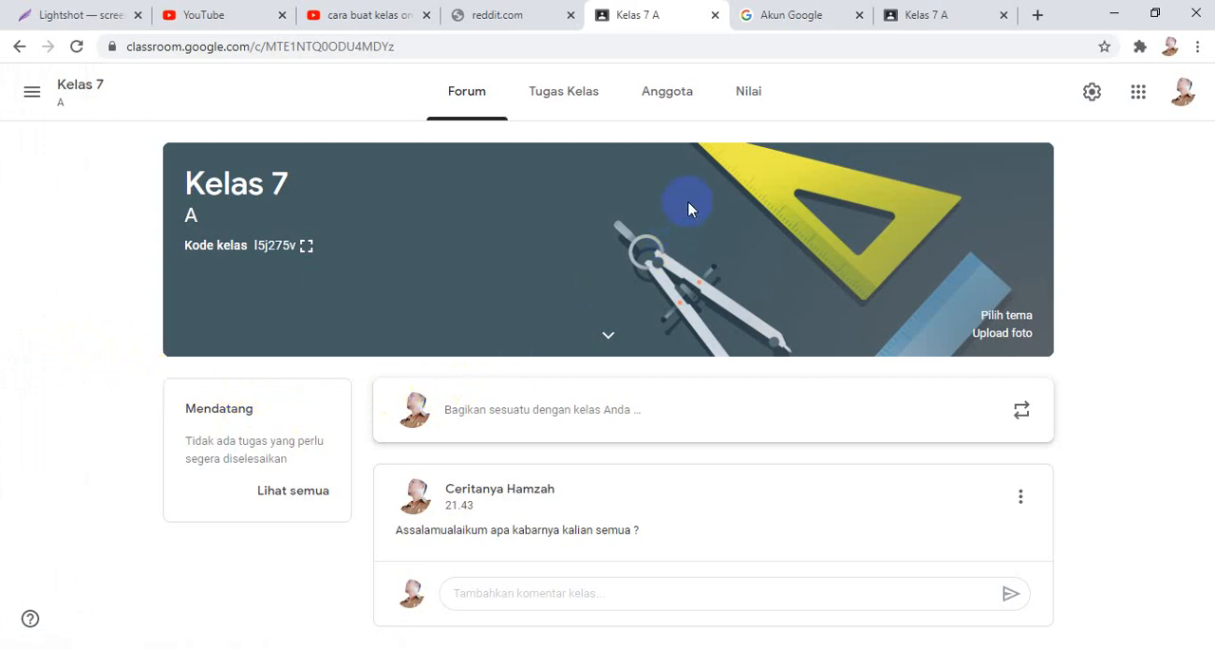
{"action": "left_click", "coordinate": [576, 85]}
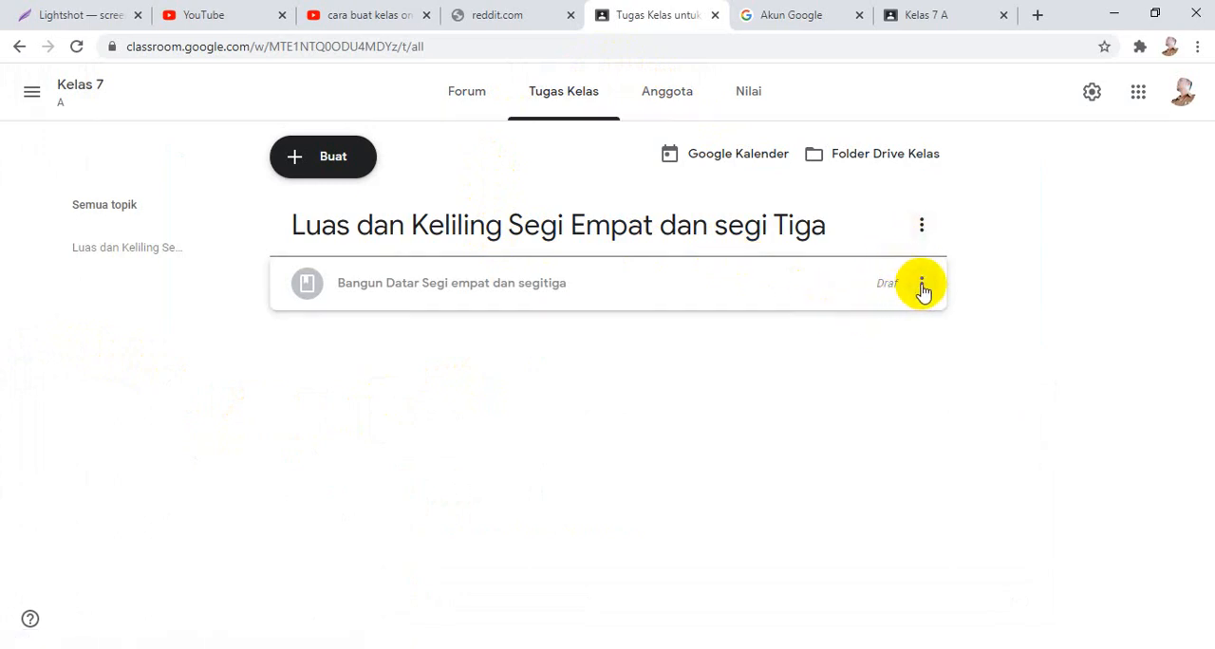
{"action": "left_click", "coordinate": [924, 232]}
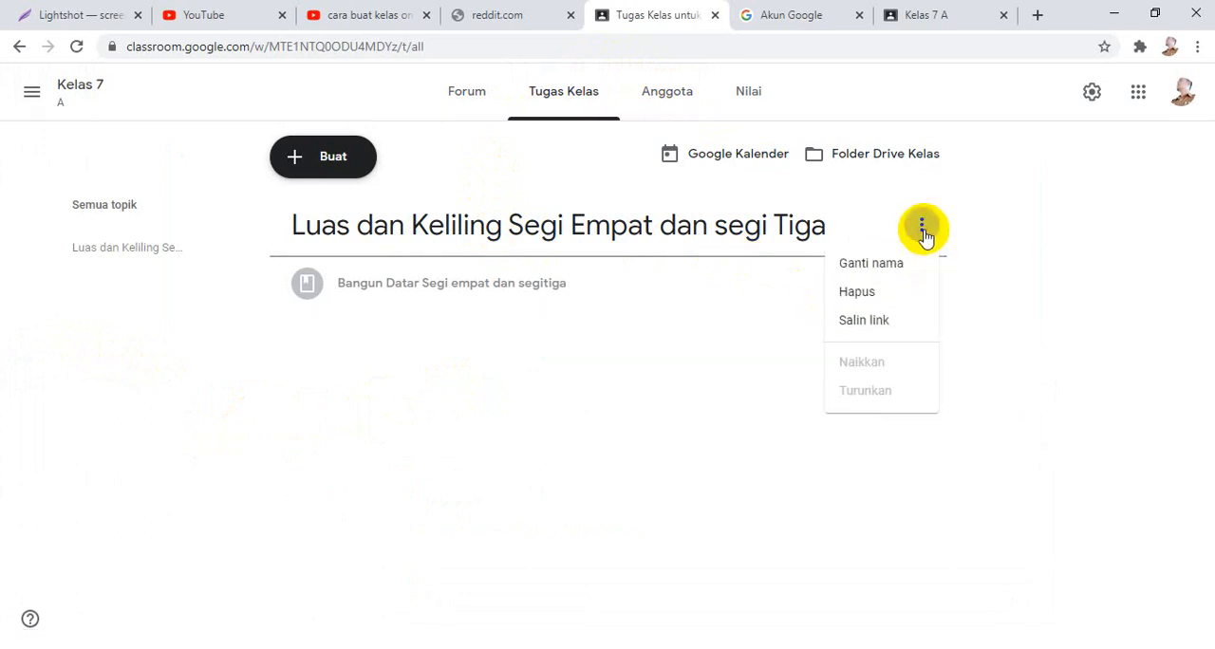
{"action": "left_click", "coordinate": [1038, 279]}
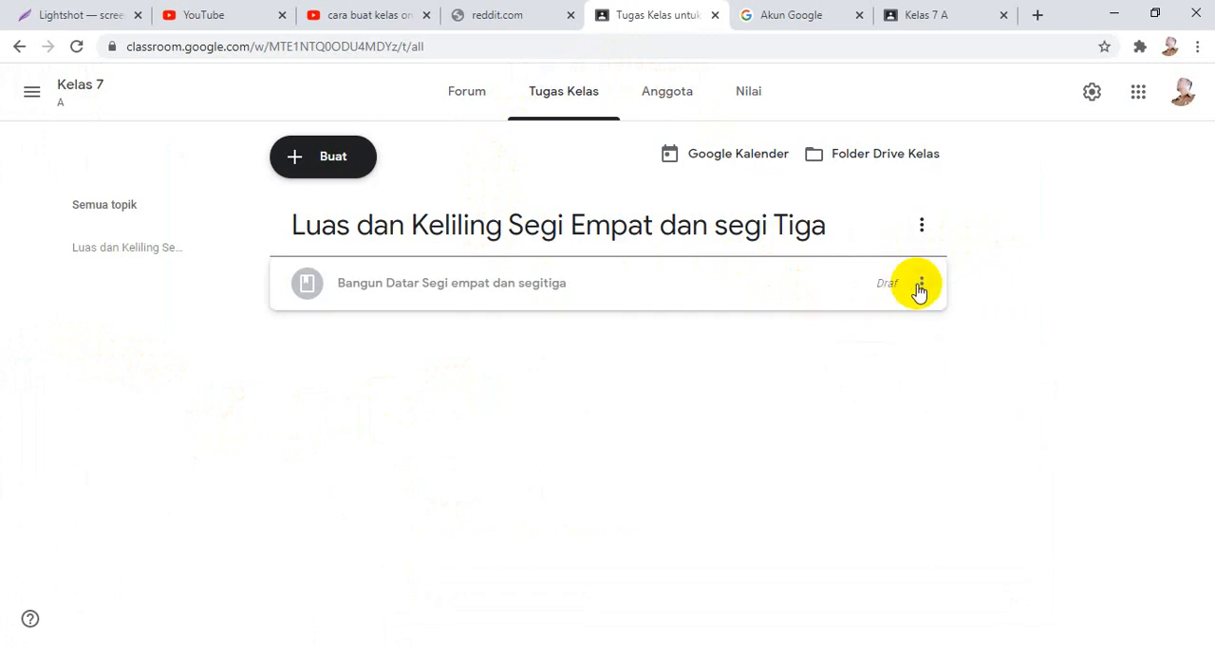
{"action": "left_click", "coordinate": [922, 285]}
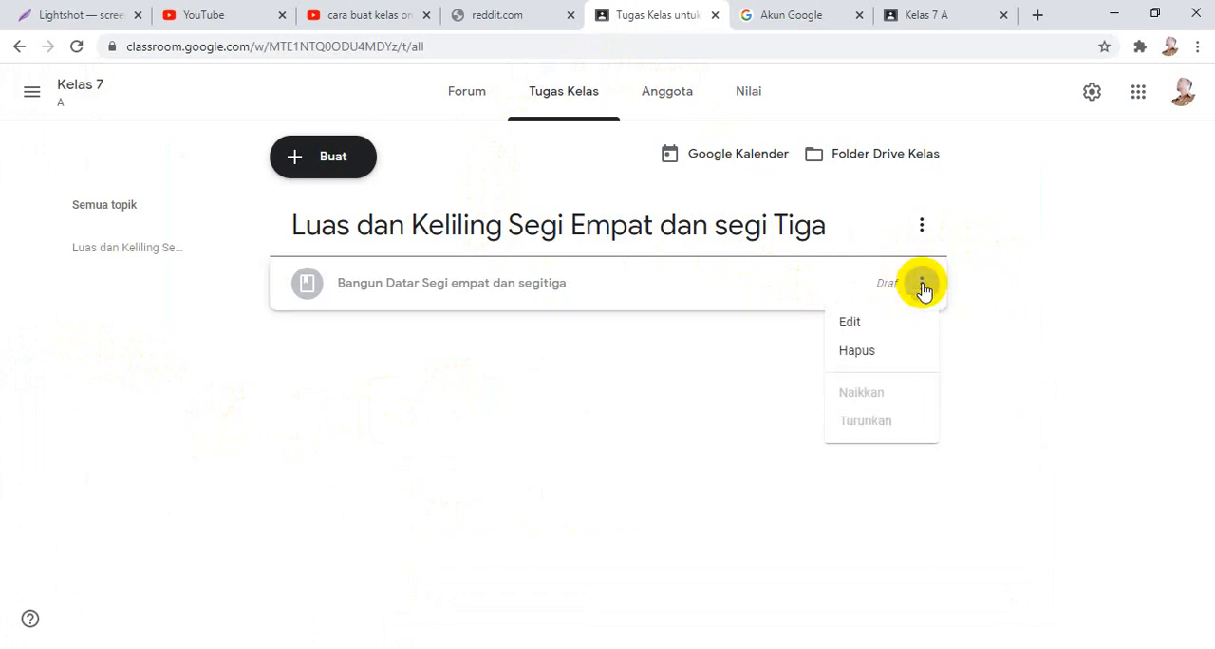
{"action": "left_click", "coordinate": [881, 323]}
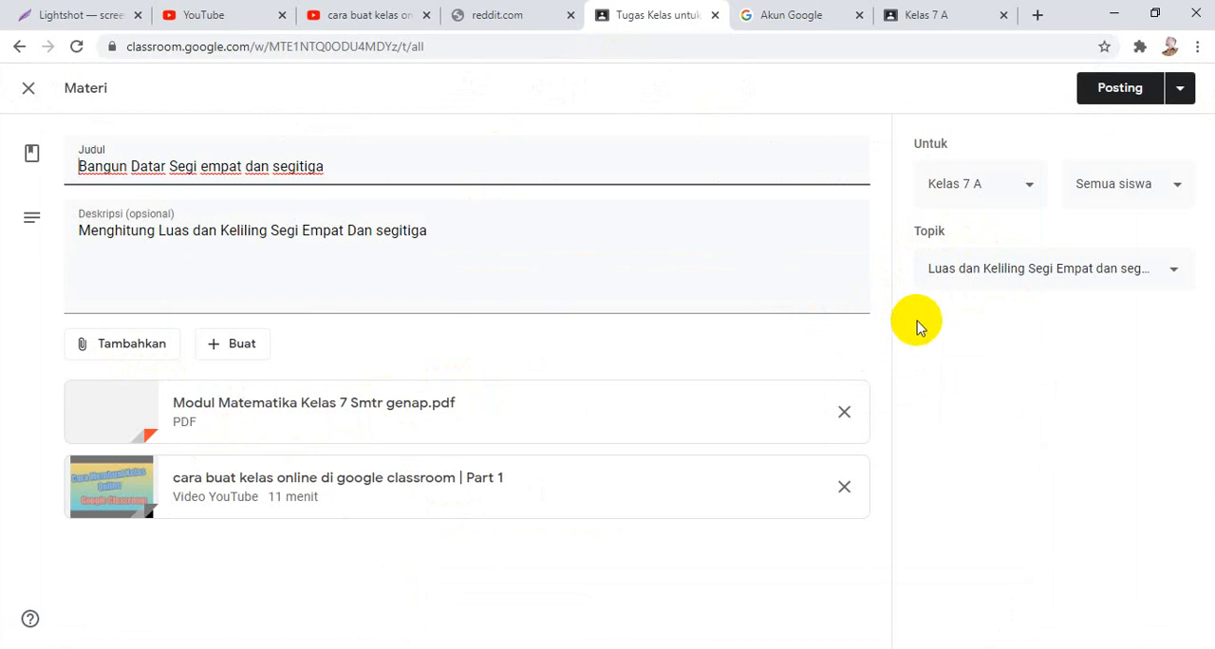
Assign the material to Kelas 7 B in addition to Kelas 7 A.
{"action": "left_click", "coordinate": [1019, 185]}
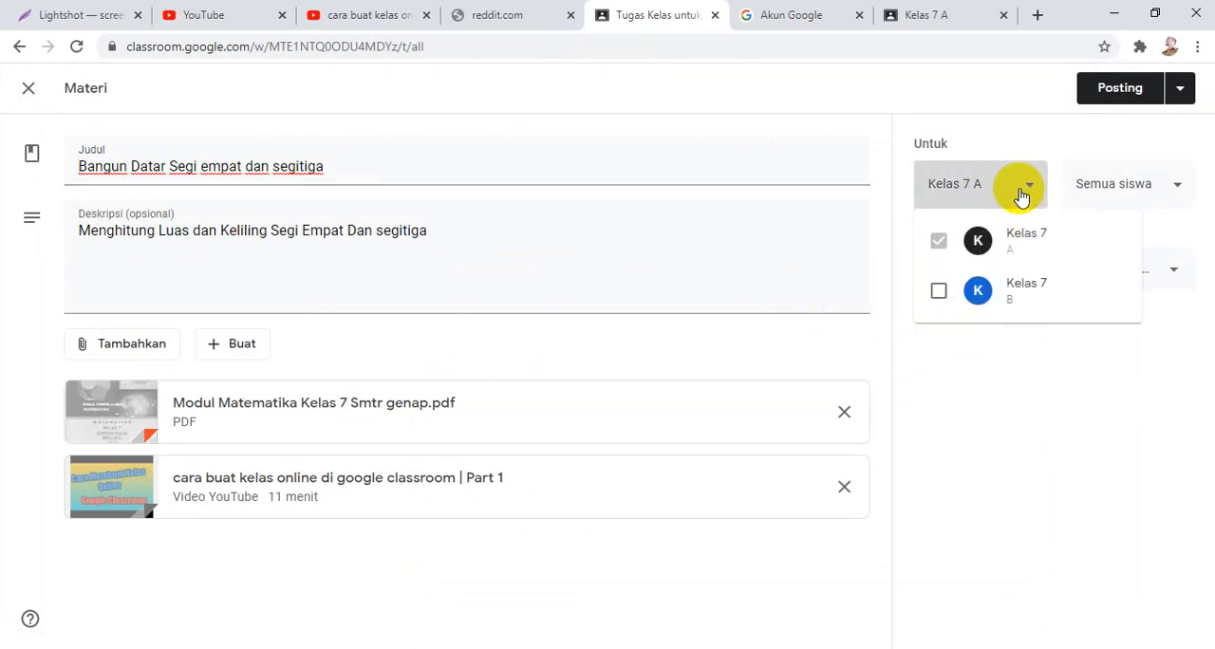
{"action": "left_click", "coordinate": [939, 290]}
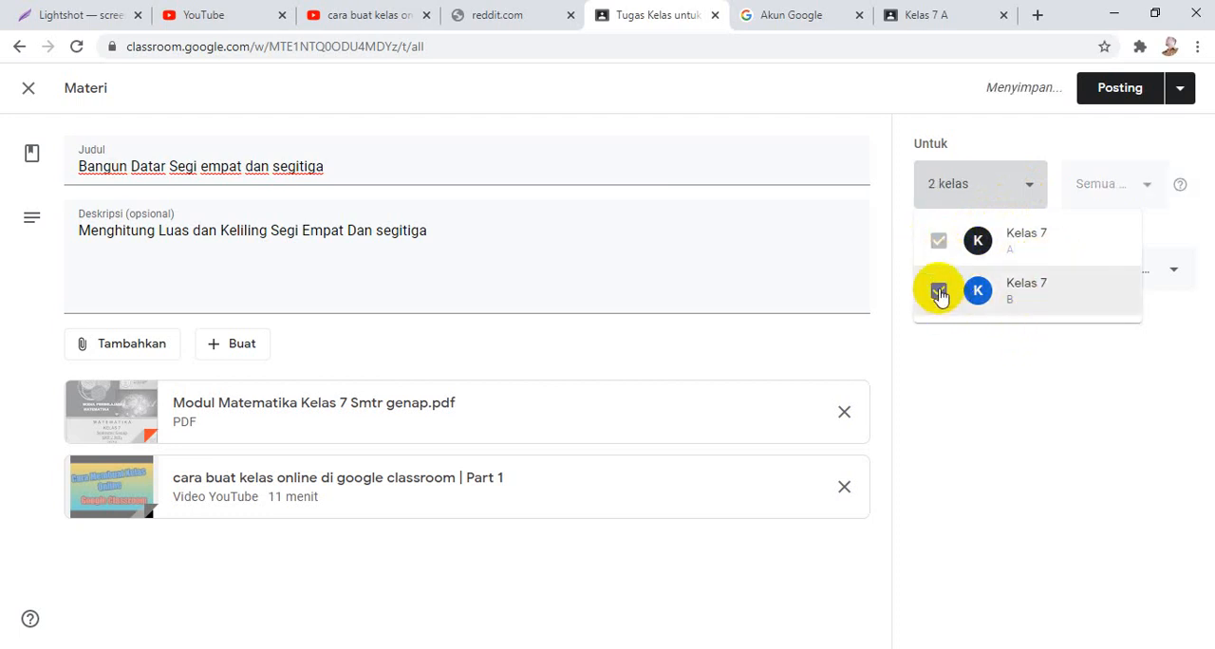
{"action": "left_click", "coordinate": [938, 292]}
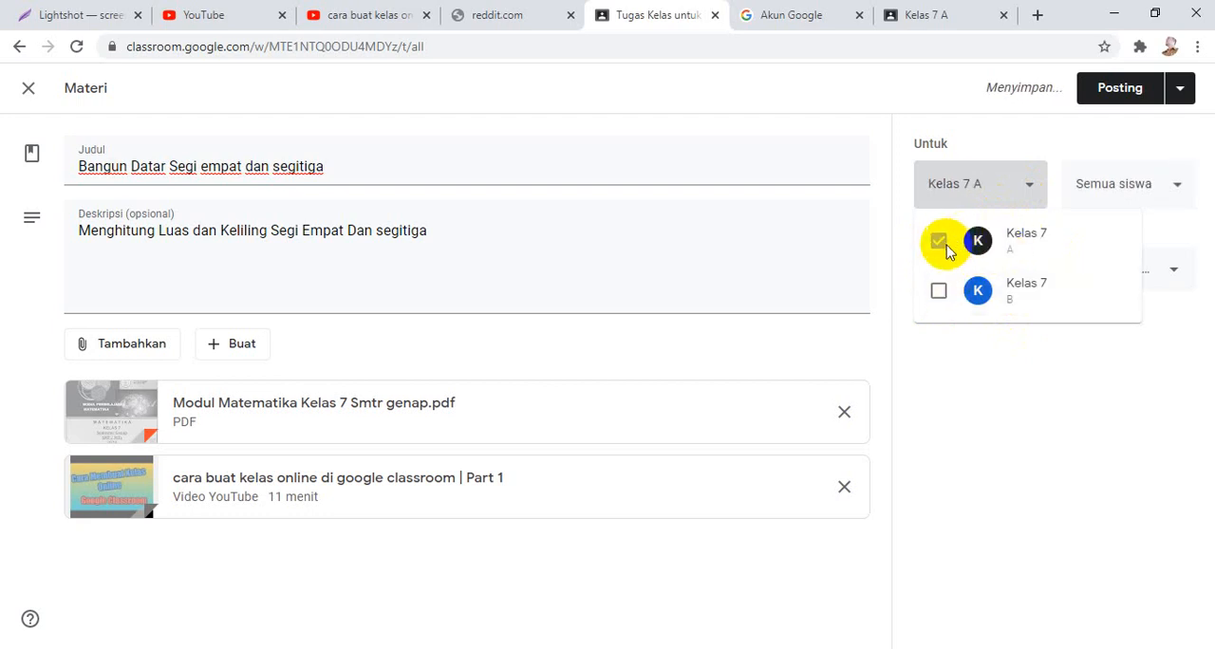
{"action": "left_click", "coordinate": [938, 292]}
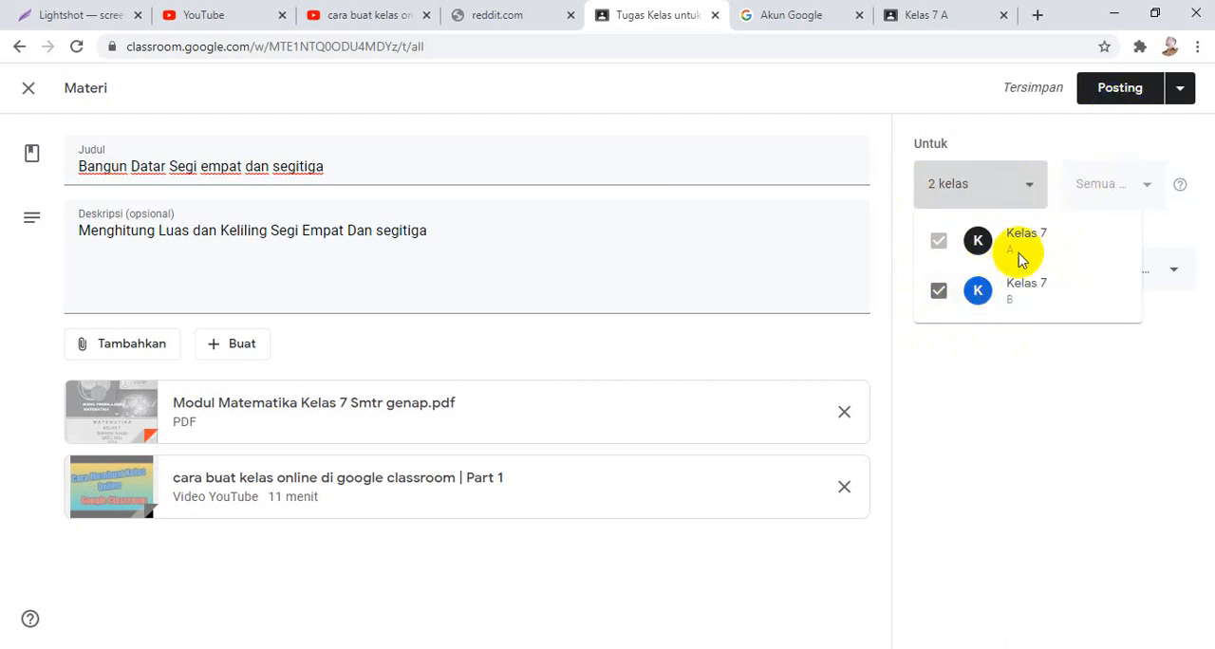
Post the "Bangun Datar Segi empat dan segitiga" material to both classes.
{"action": "left_click", "coordinate": [1131, 99]}
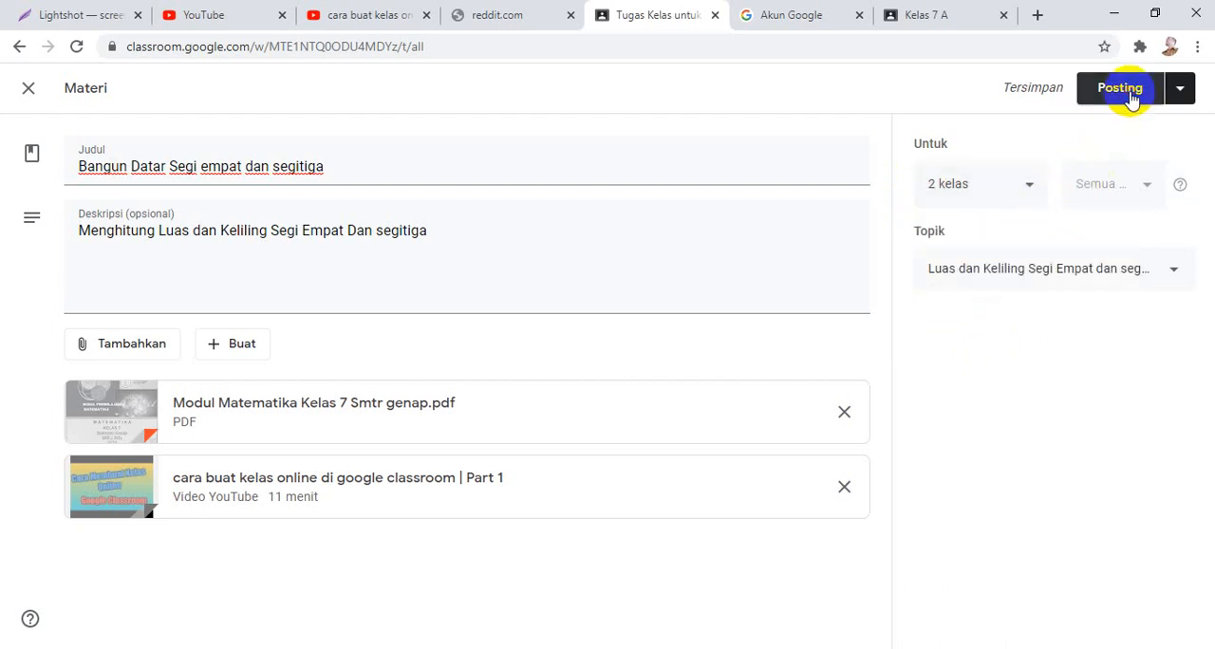
{"action": "left_click", "coordinate": [1105, 88]}
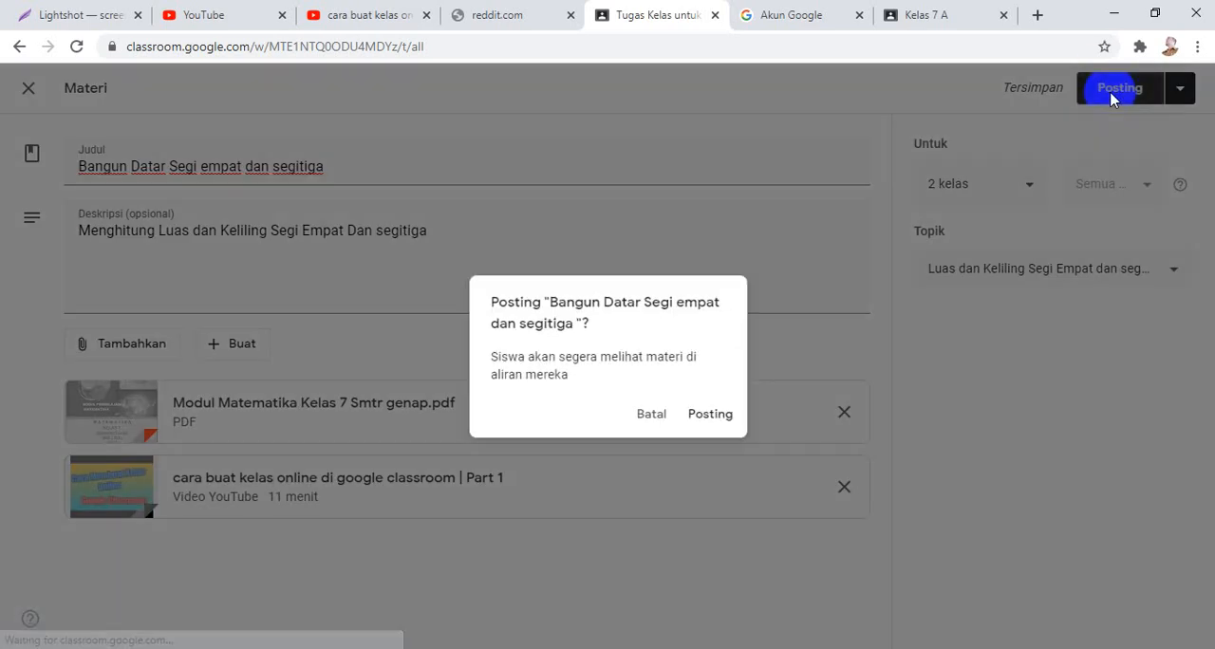
{"action": "left_click", "coordinate": [714, 414]}
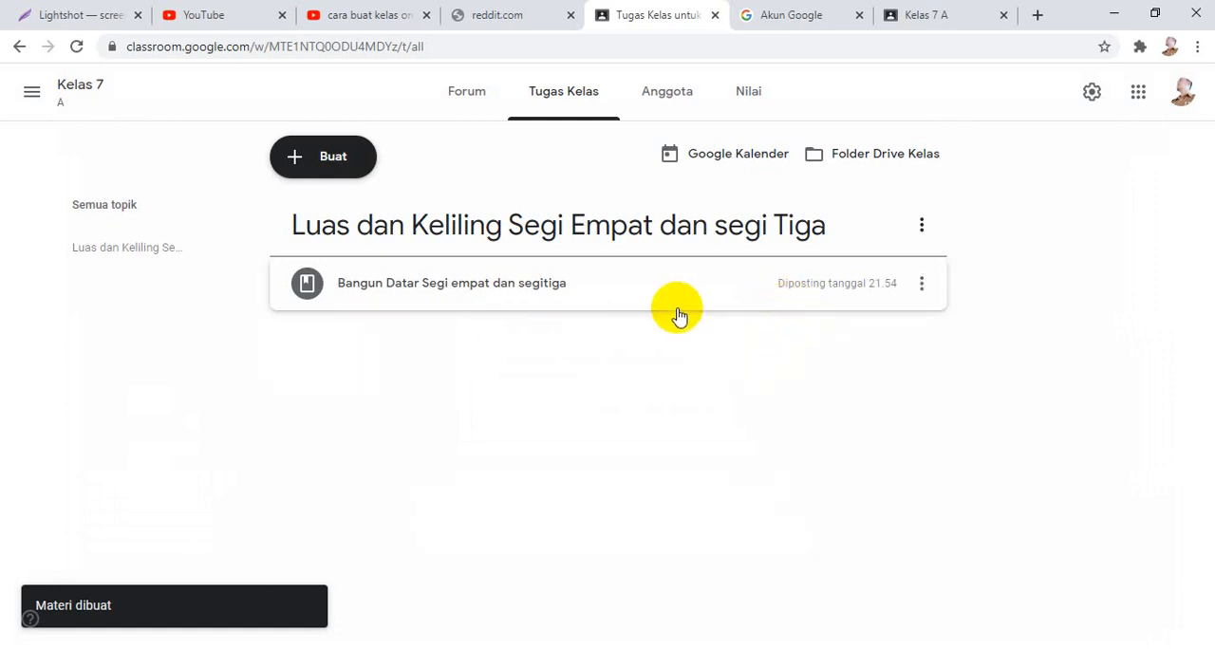
Check the new material's post in the Kelas 7 A forum and the options available for it.
{"action": "left_click", "coordinate": [486, 98]}
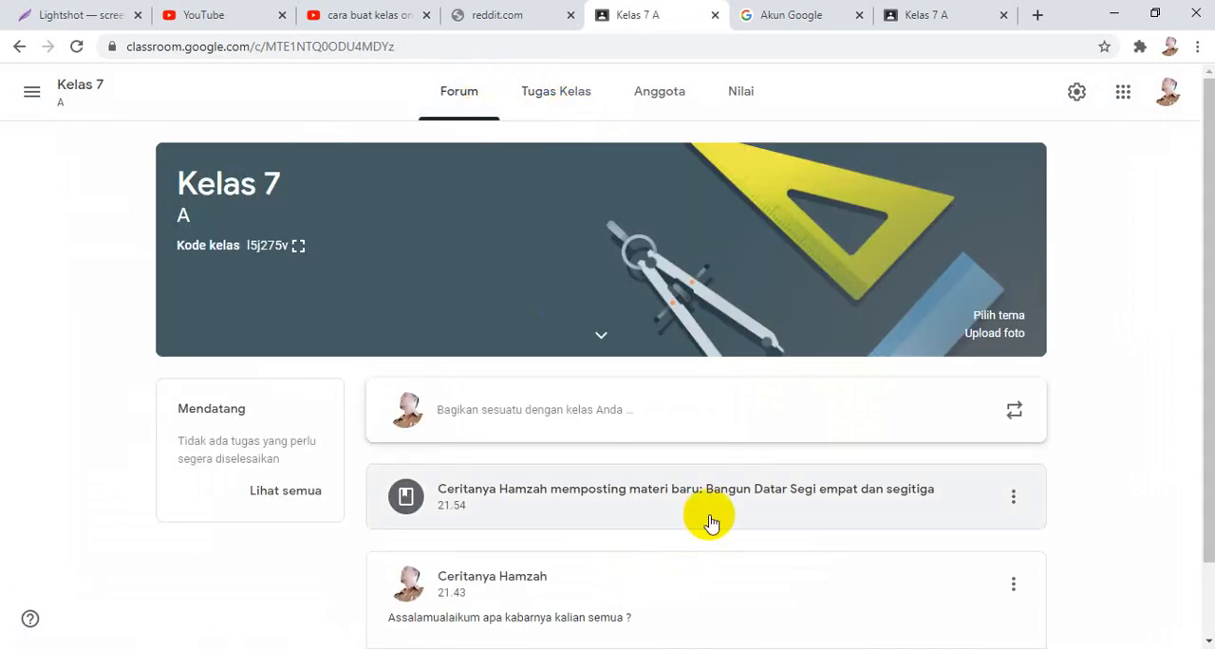
{"action": "left_click", "coordinate": [1013, 500]}
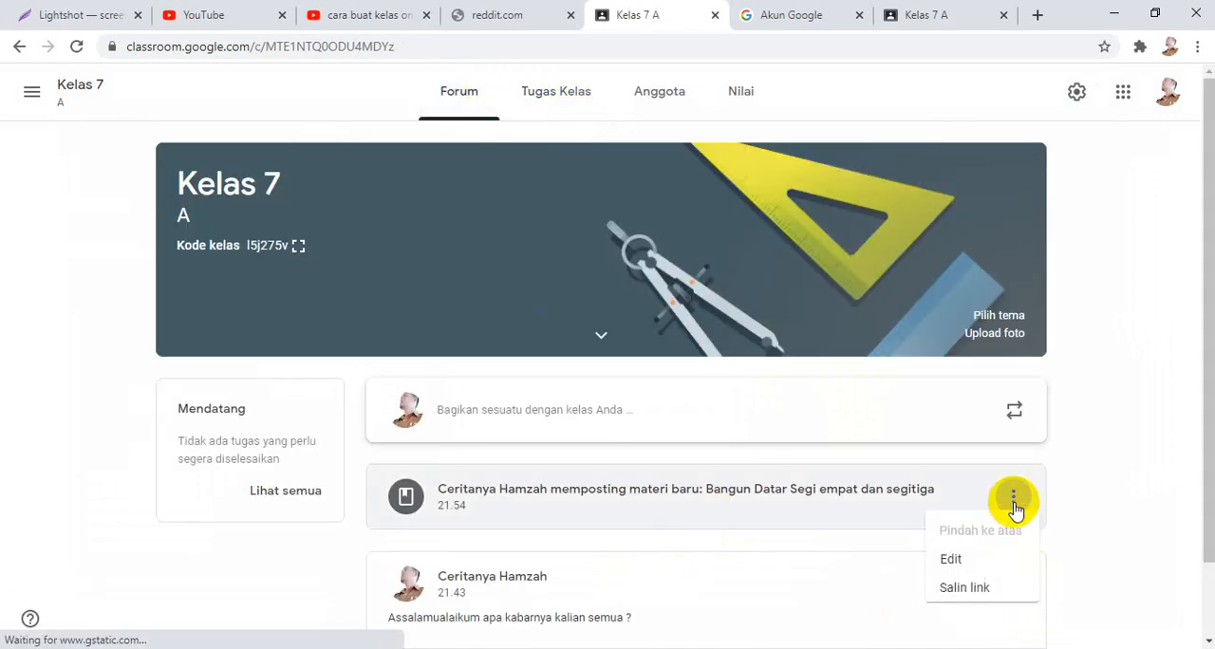
{"action": "left_click", "coordinate": [1117, 385]}
Return to the Tugas Kelas page of Kelas 7 A and look at which kinds of classwork can be created.
{"action": "left_click", "coordinate": [546, 87]}
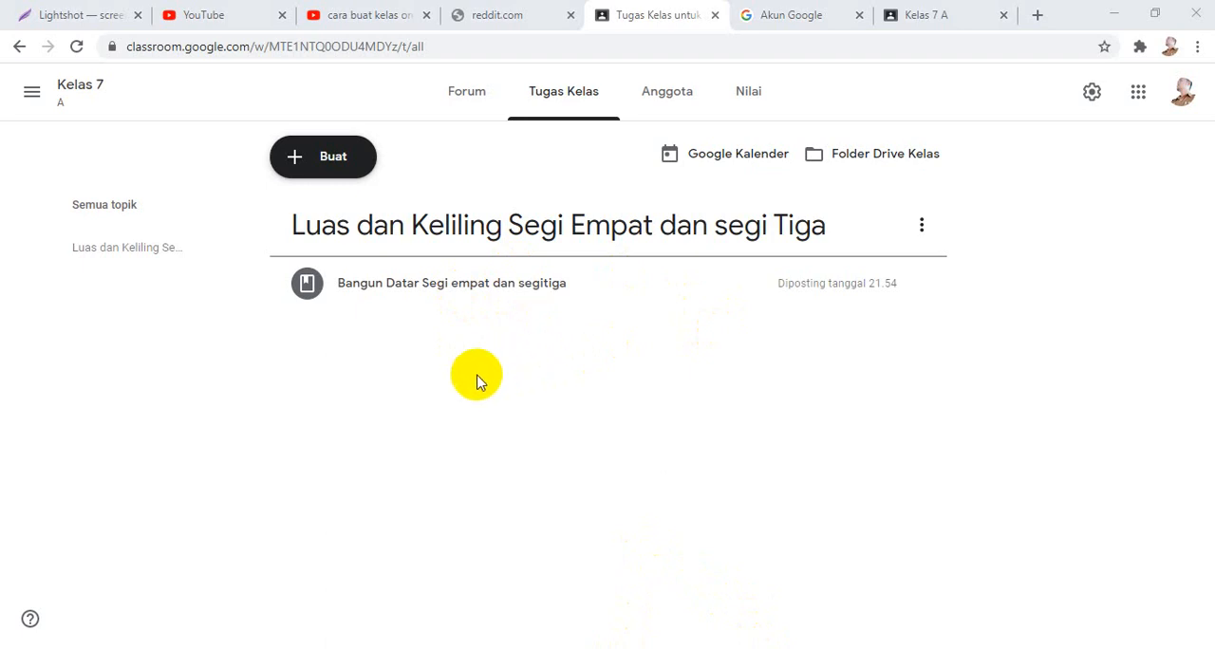
{"action": "left_click", "coordinate": [298, 166]}
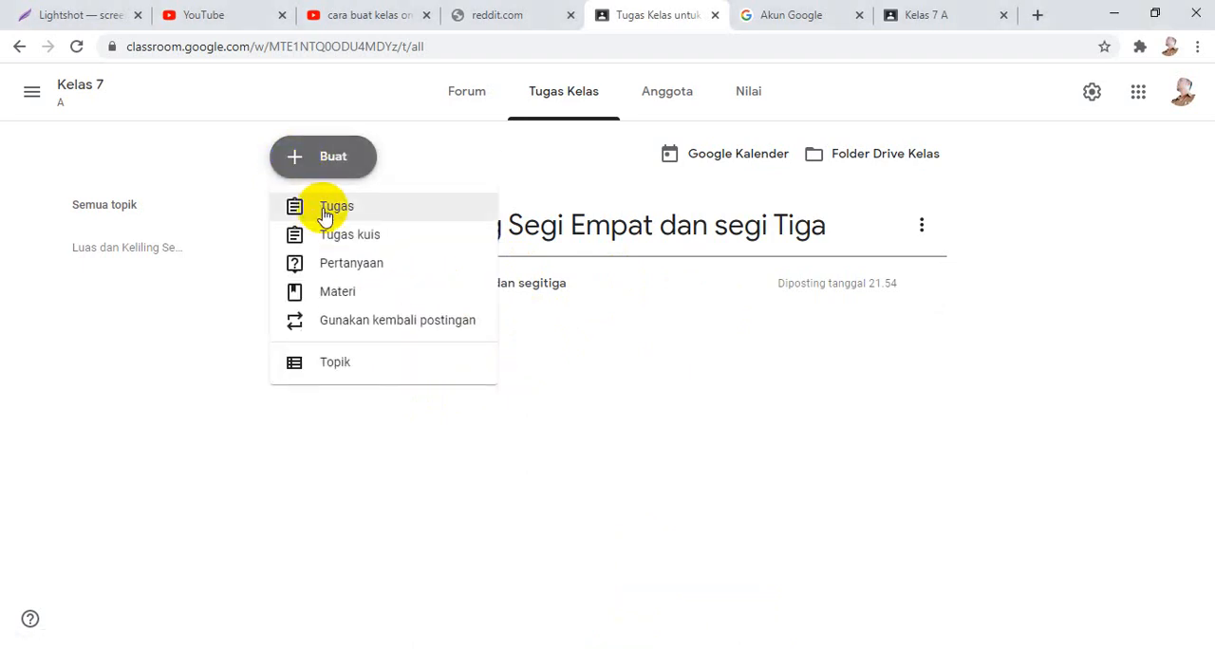
{"action": "left_click", "coordinate": [898, 429]}
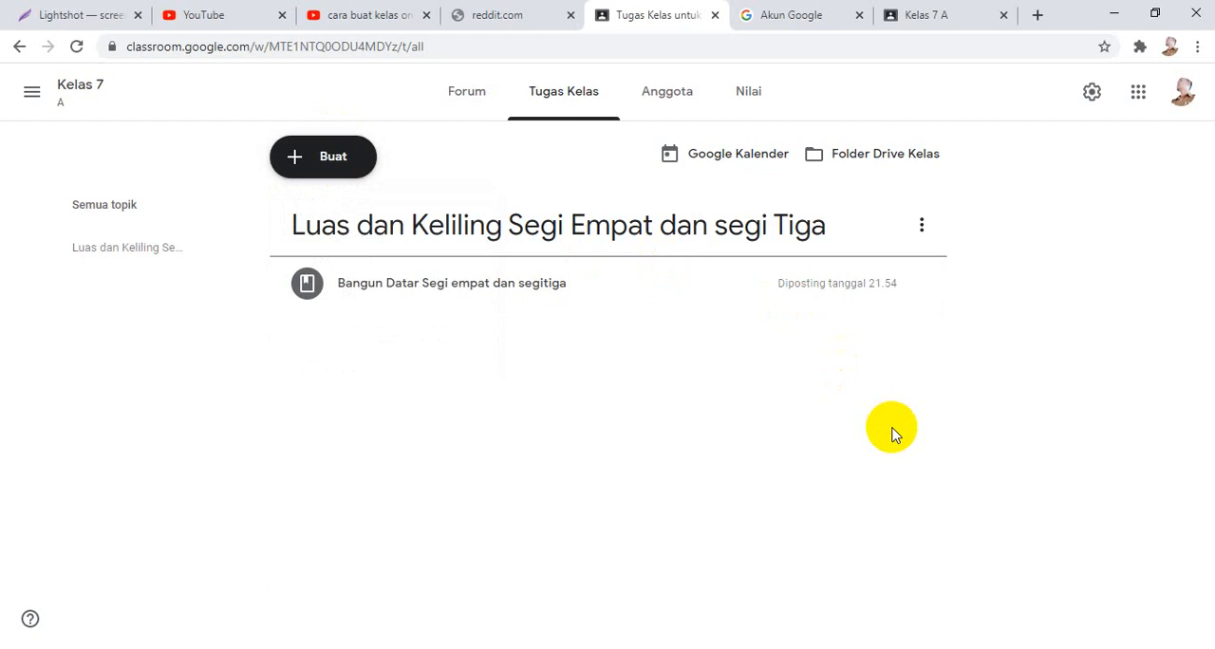